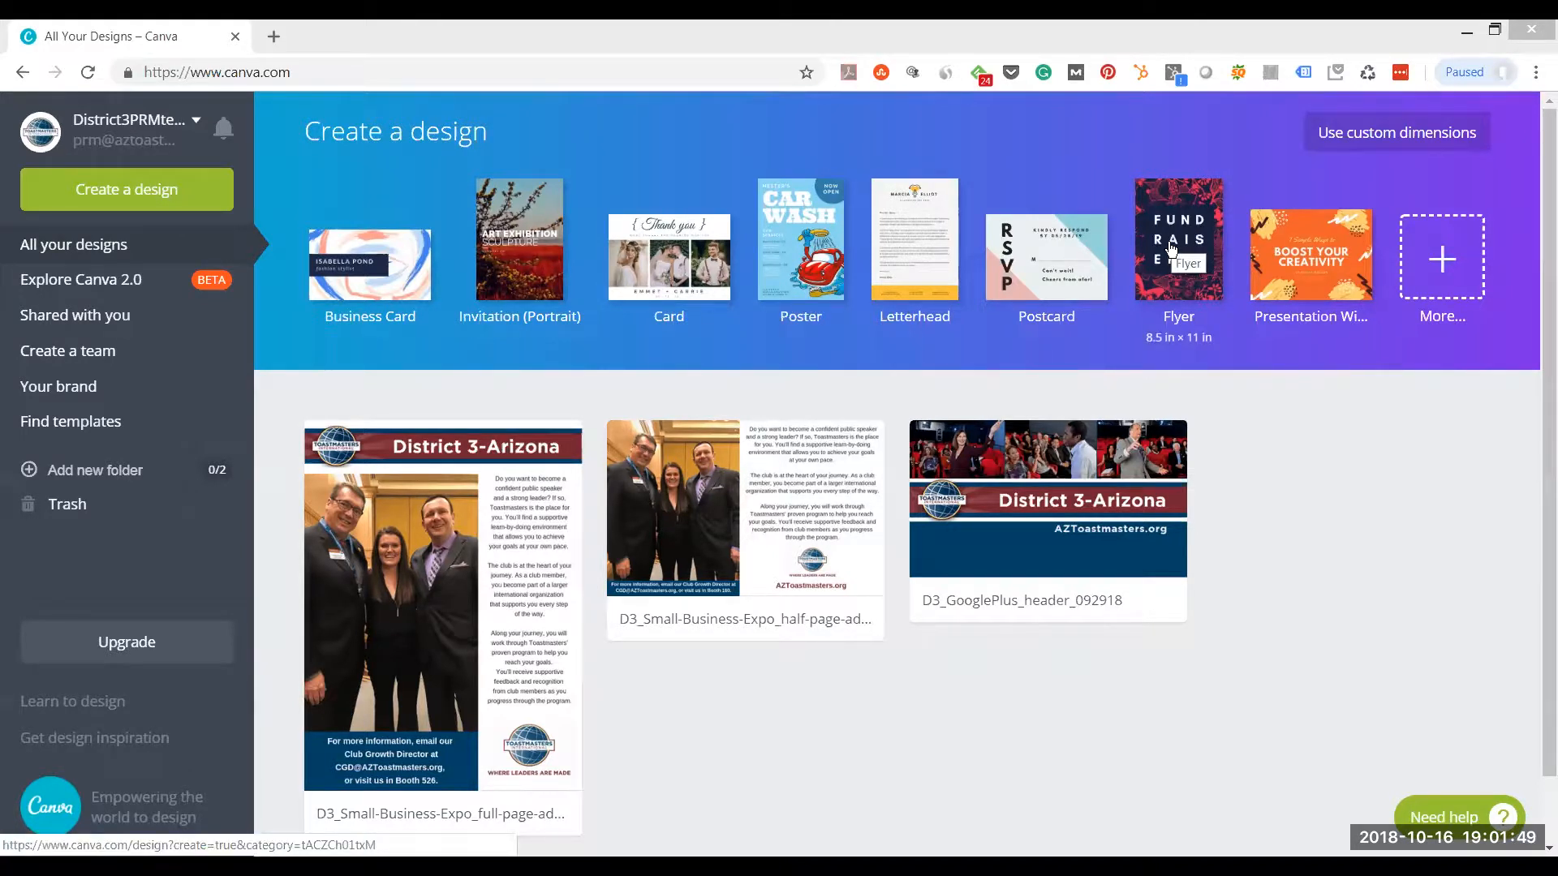
View the Canva 2.0 beta introduction and dismiss it without switching versions.
left_click(120, 284)
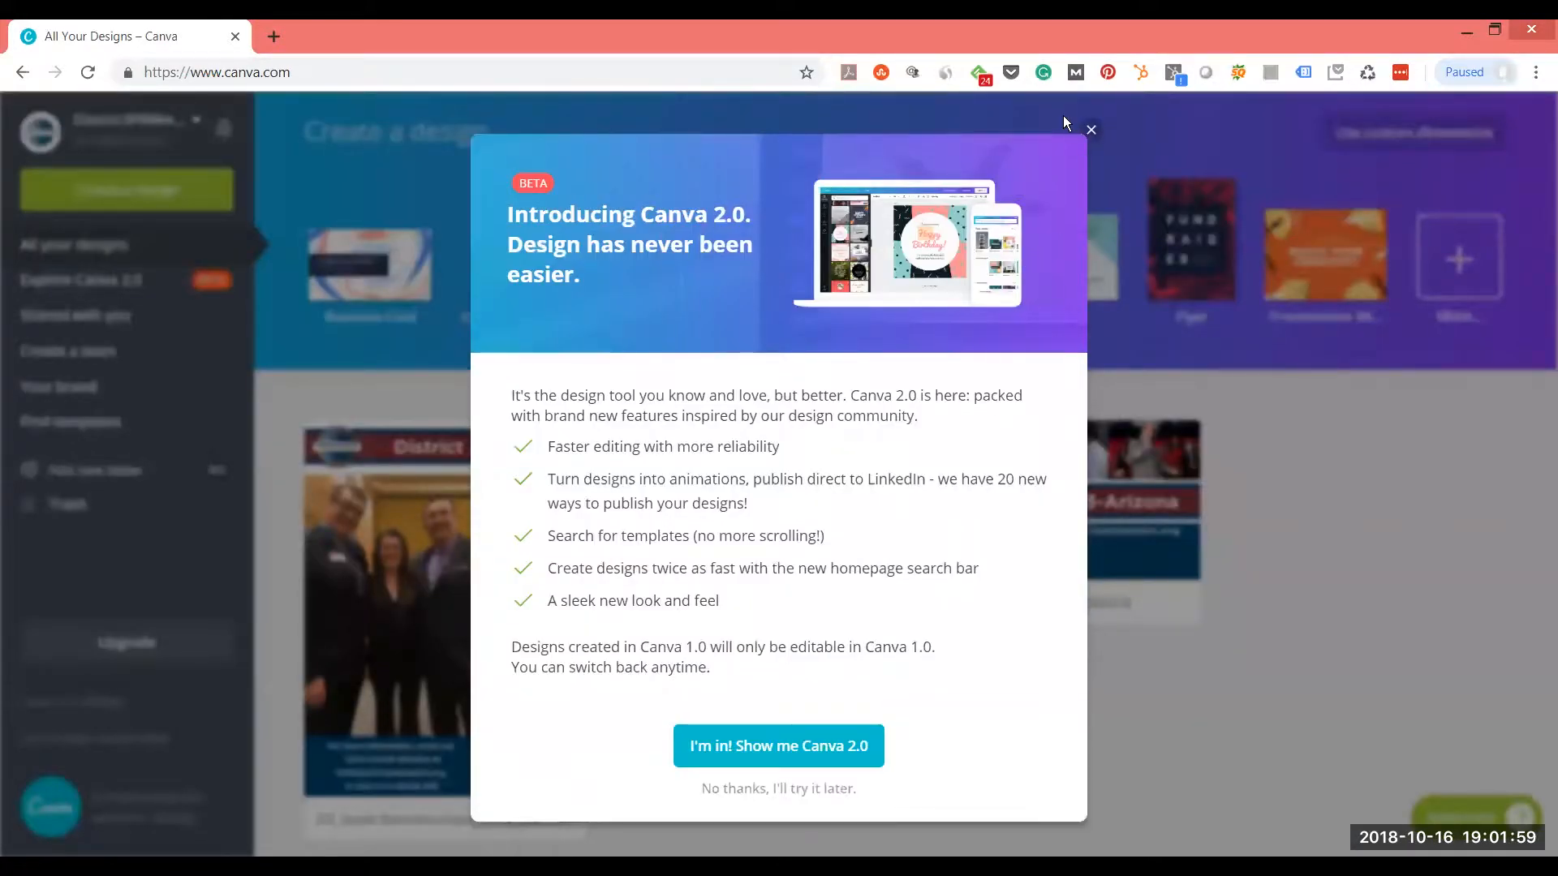
left_click(1091, 132)
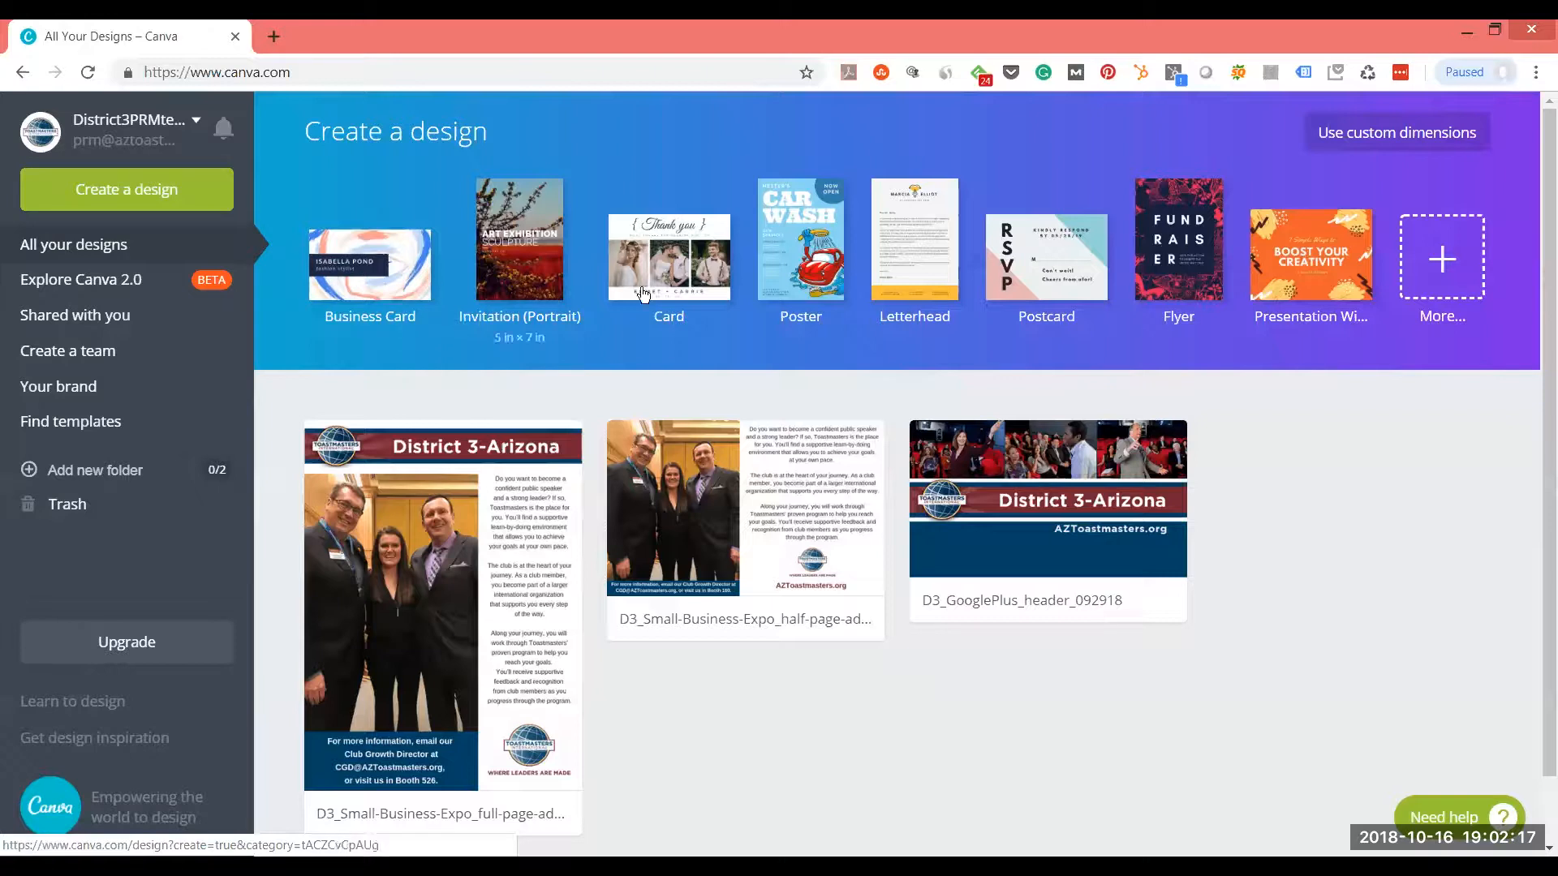
Examine the full catalogue of design types, from social media posts and documents to marketing materials, headers, events and ads.
left_click(1445, 264)
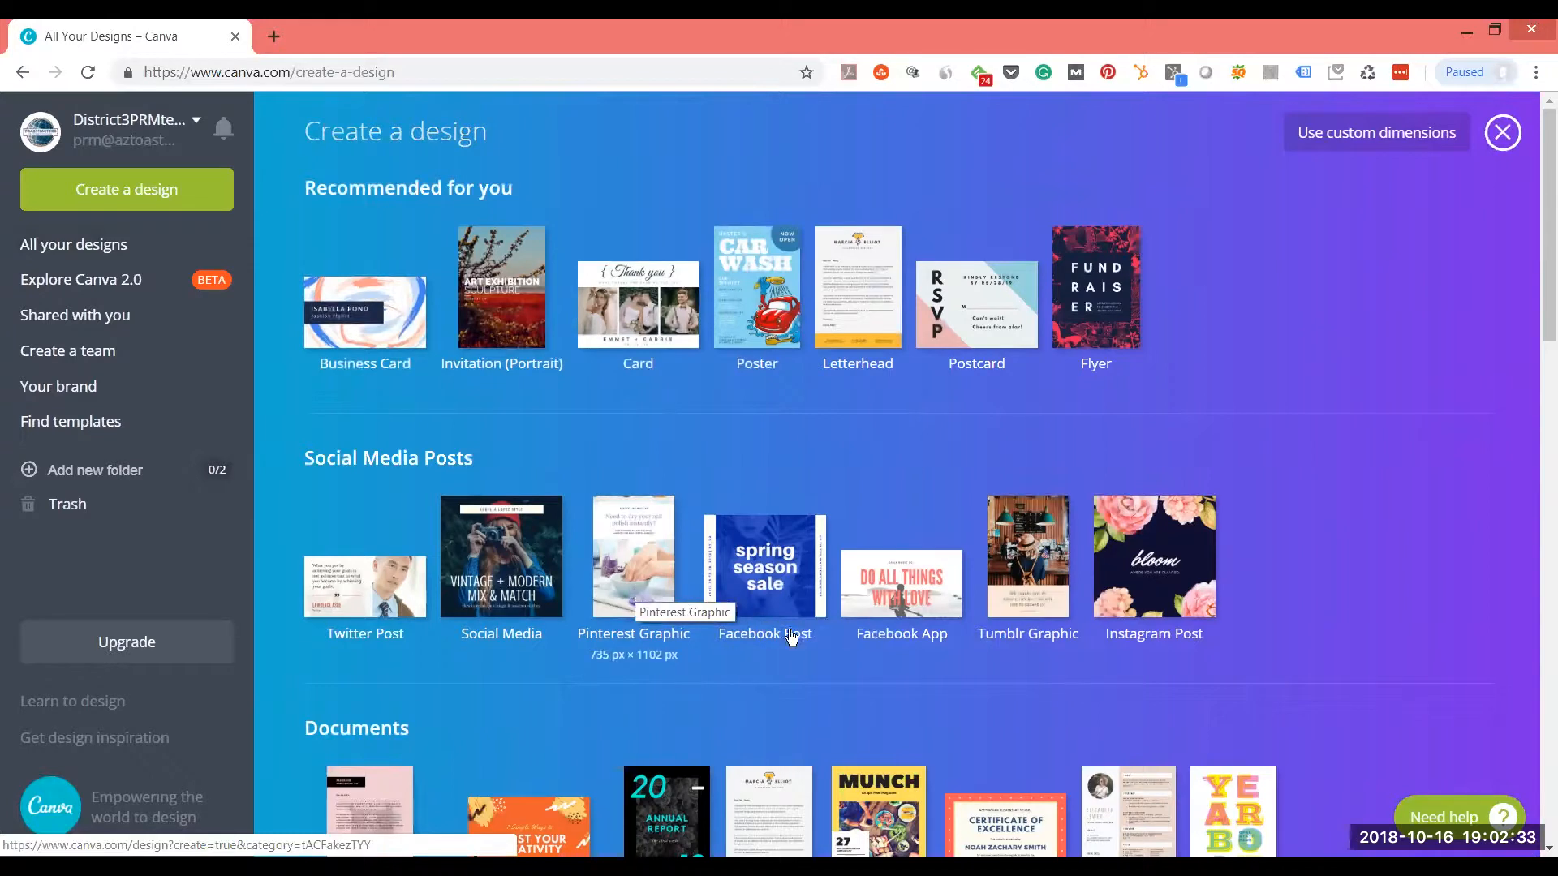
scroll(1328, 557, "down", 1)
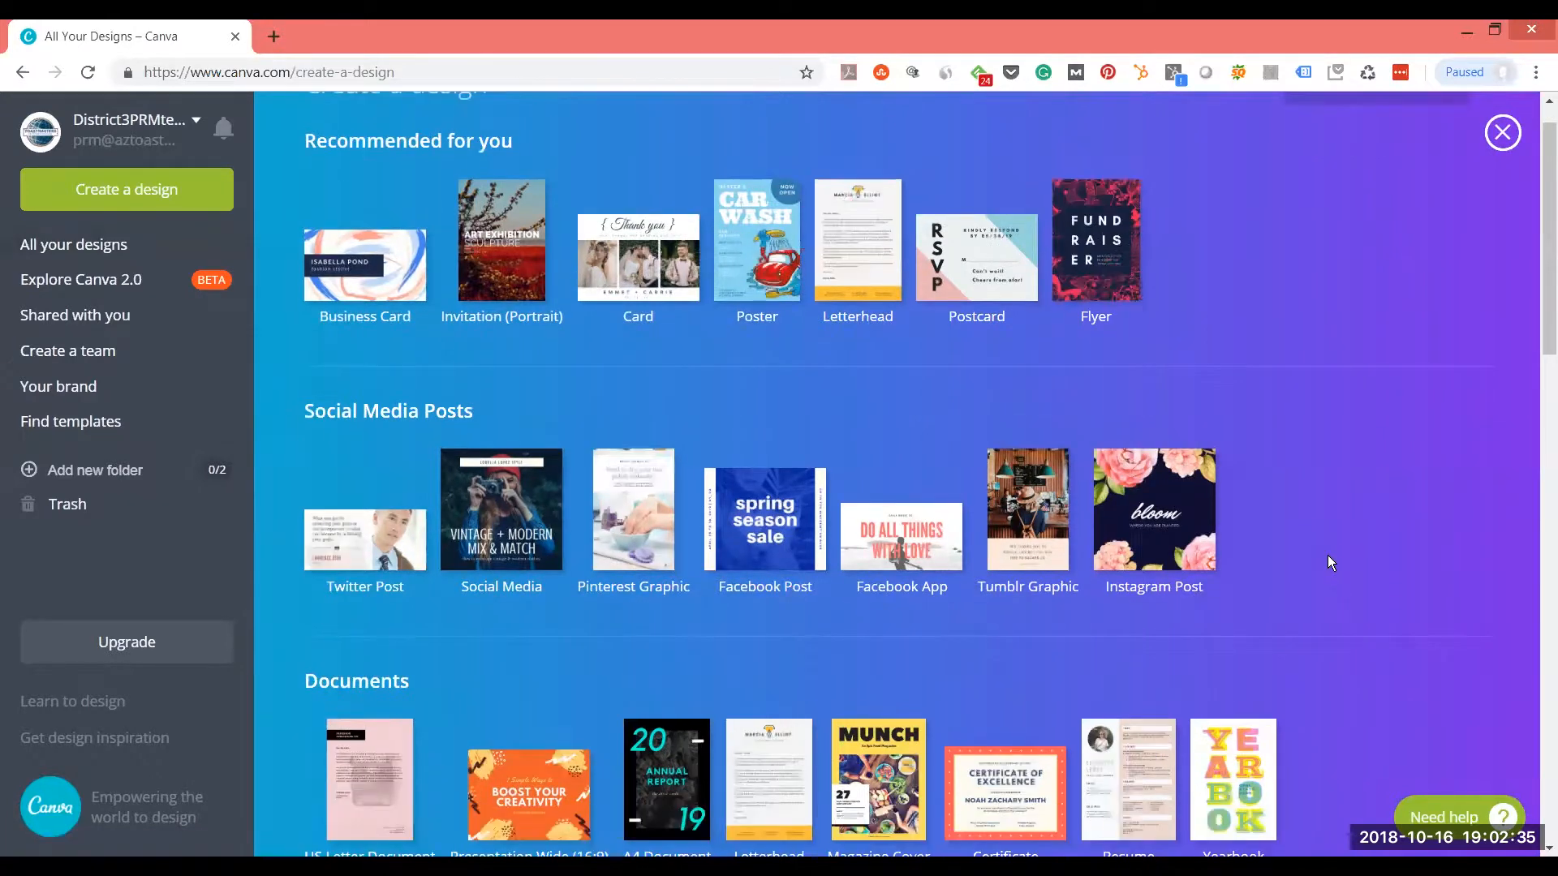
scroll(1221, 604, "down", 3)
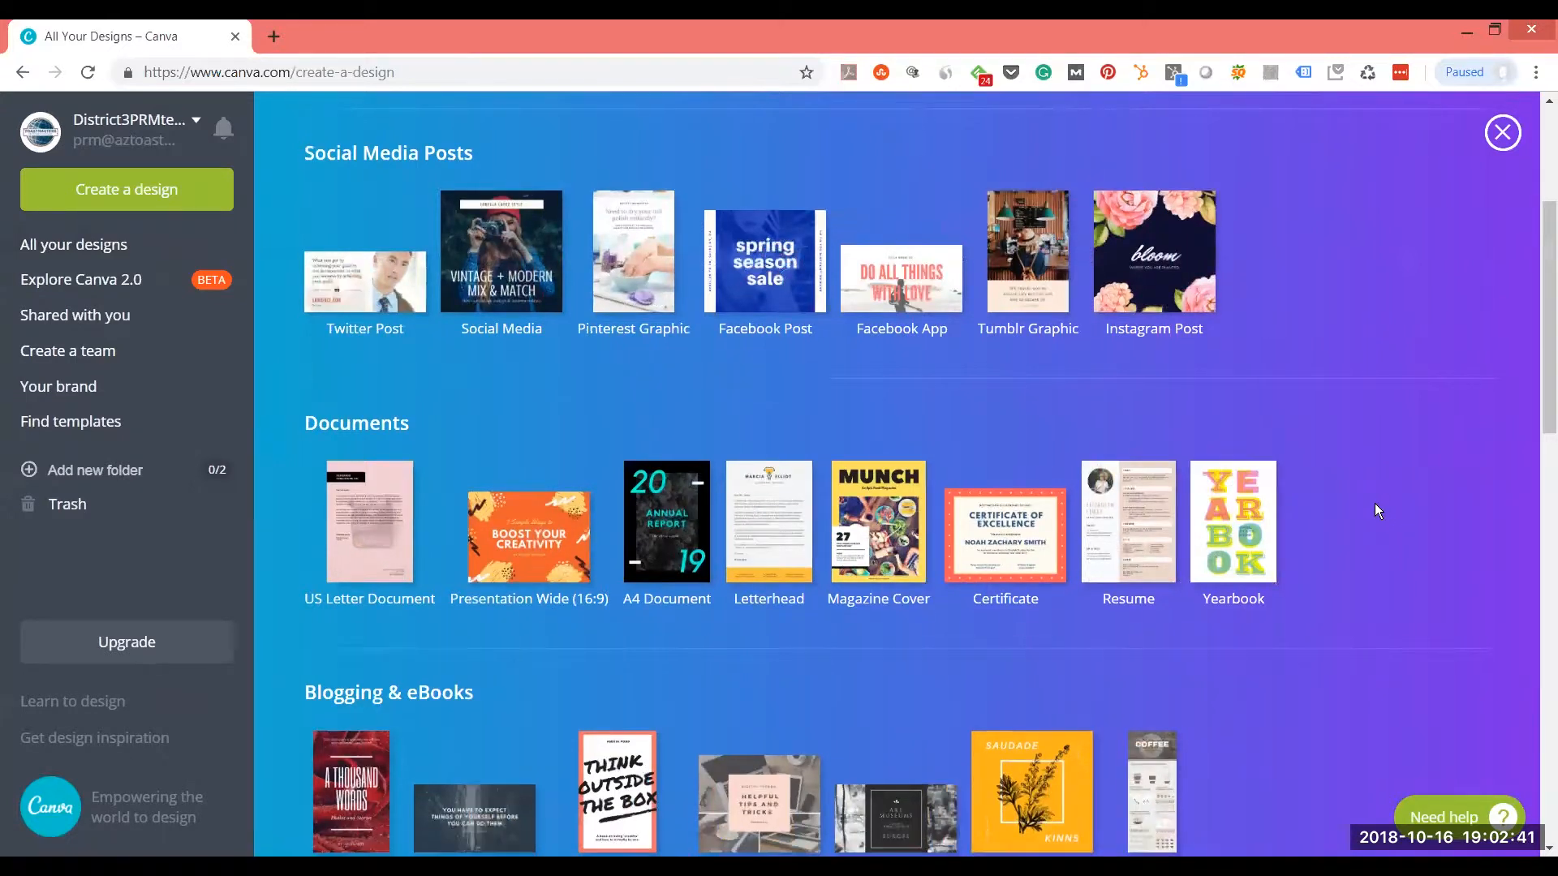
scroll(767, 737, "down", 3)
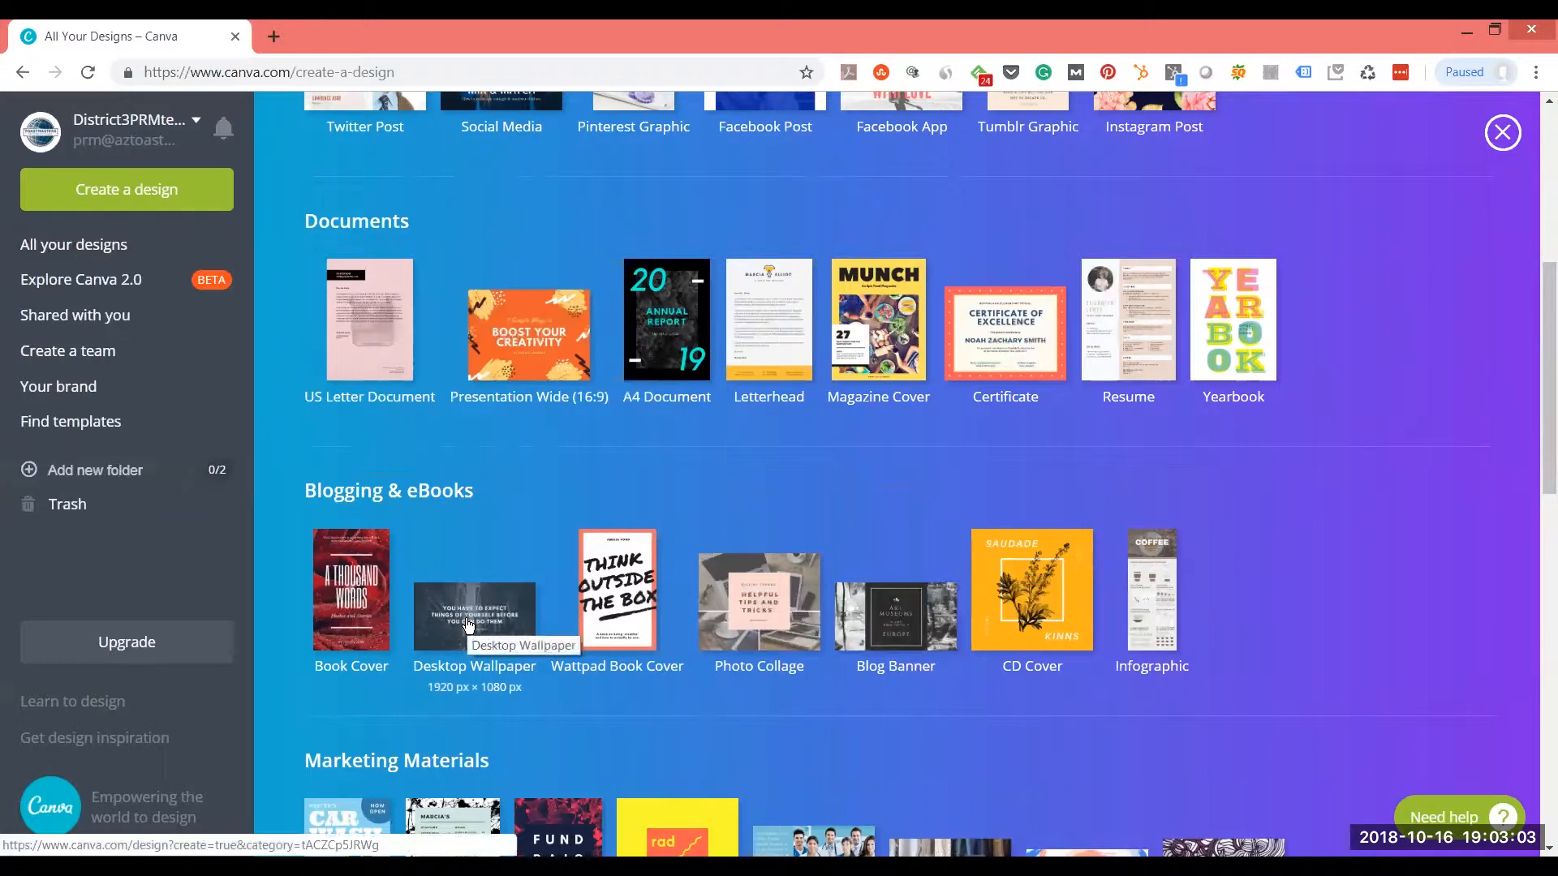
scroll(1031, 600, "down", 3)
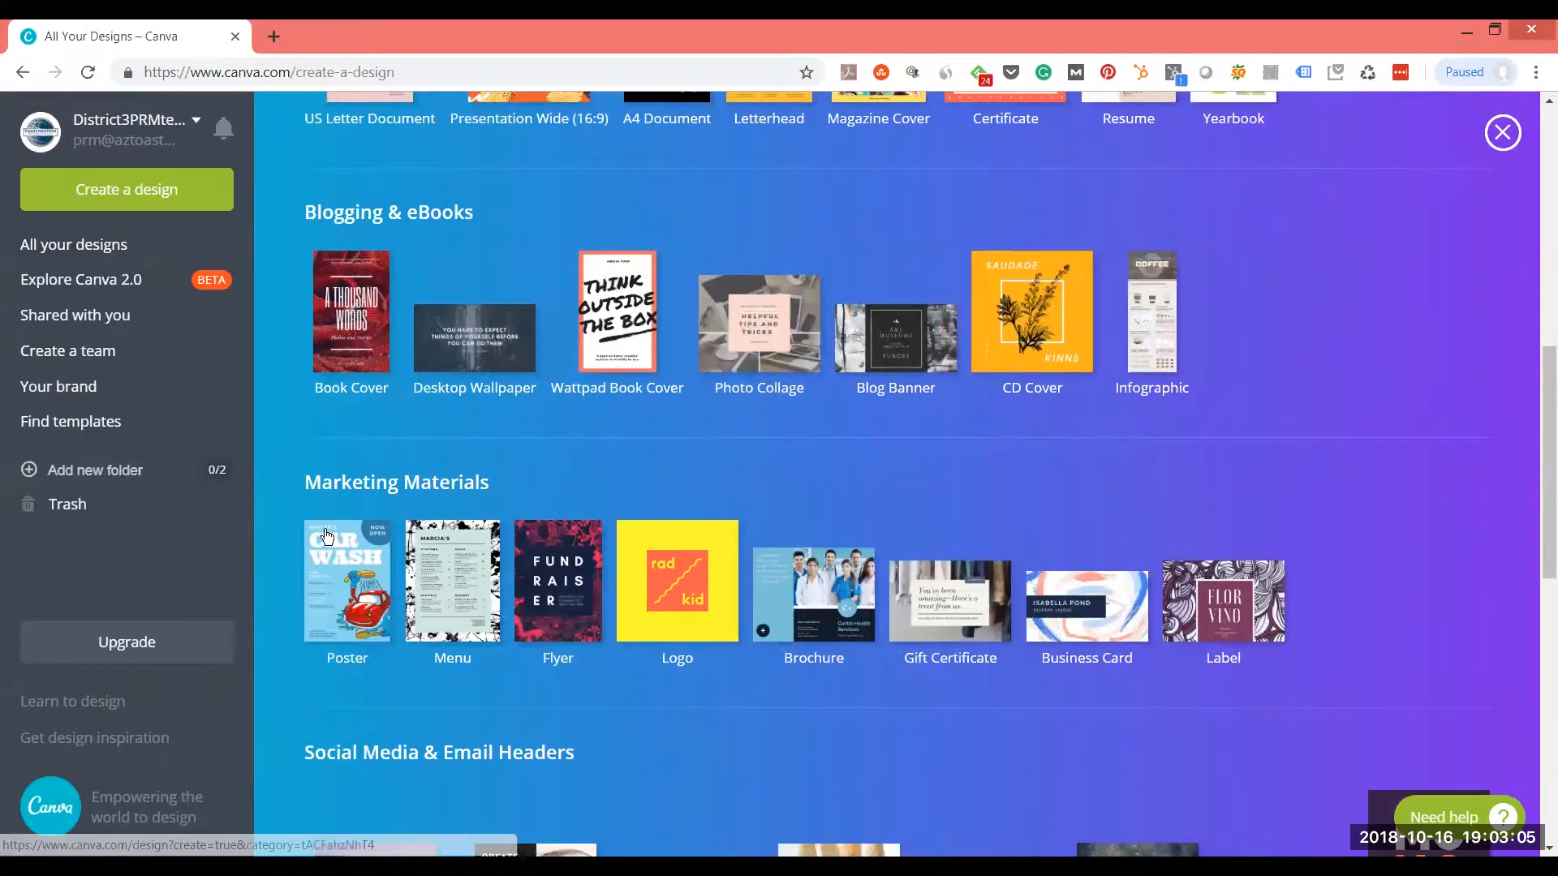
scroll(670, 653, "down", 1)
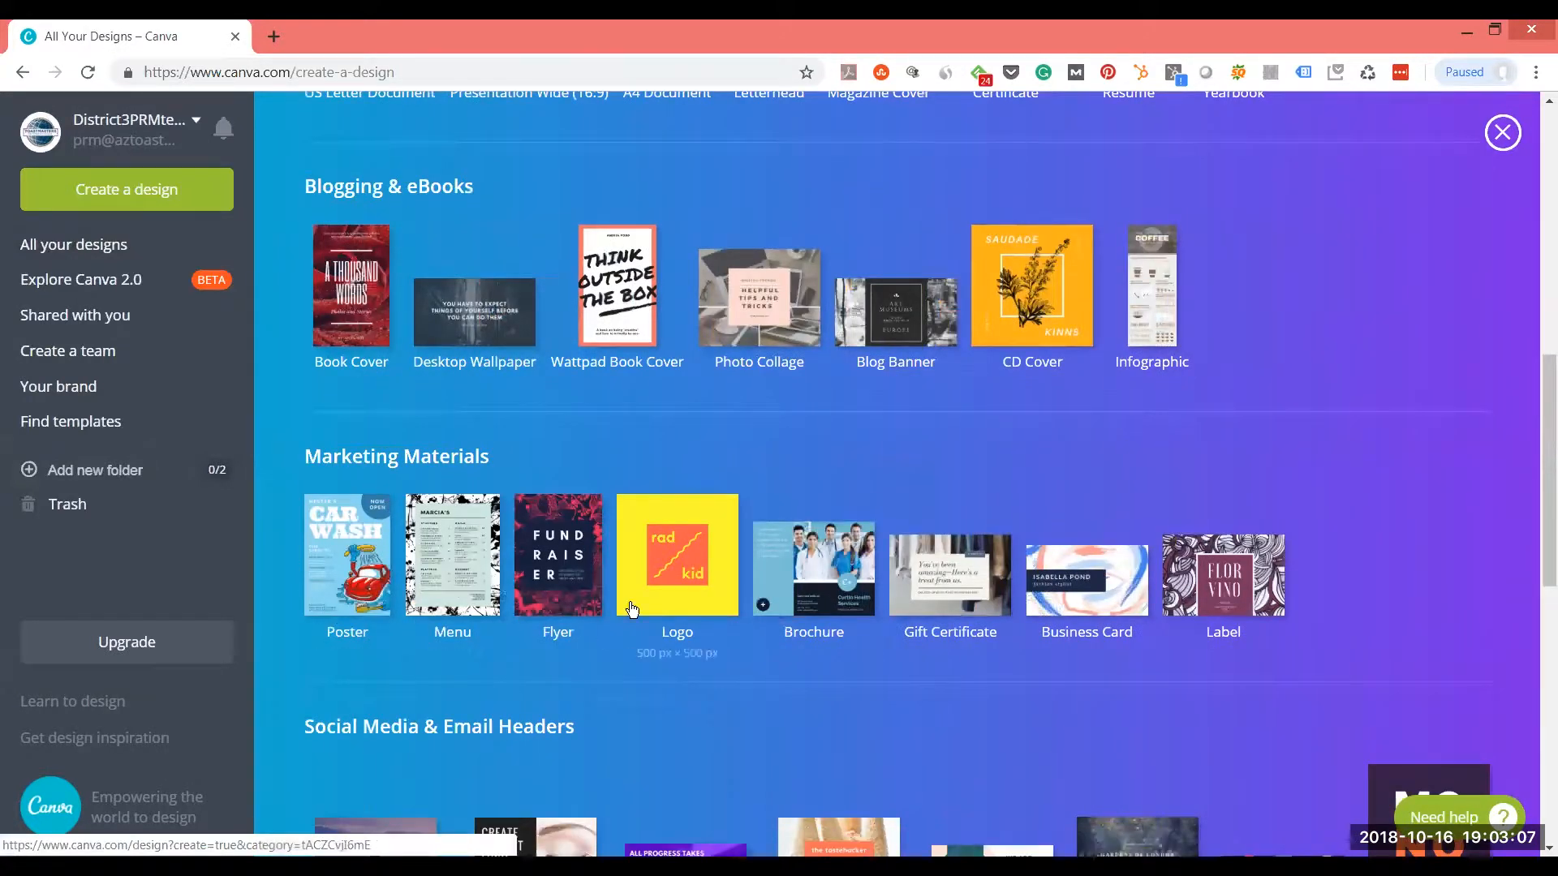
scroll(1185, 593, "down", 1)
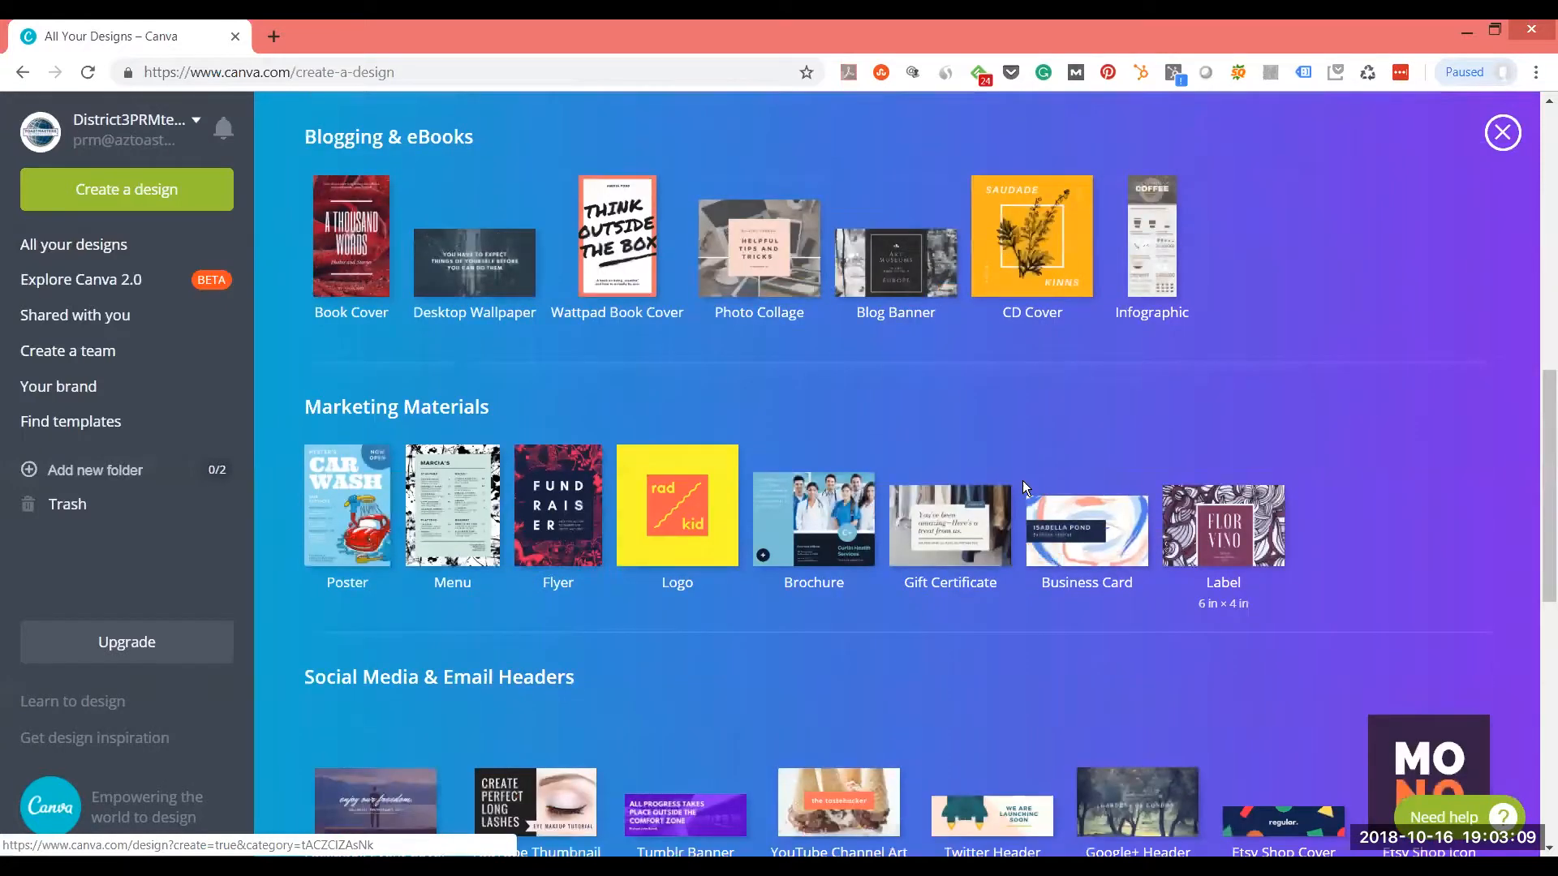
scroll(1023, 485, "down", 3)
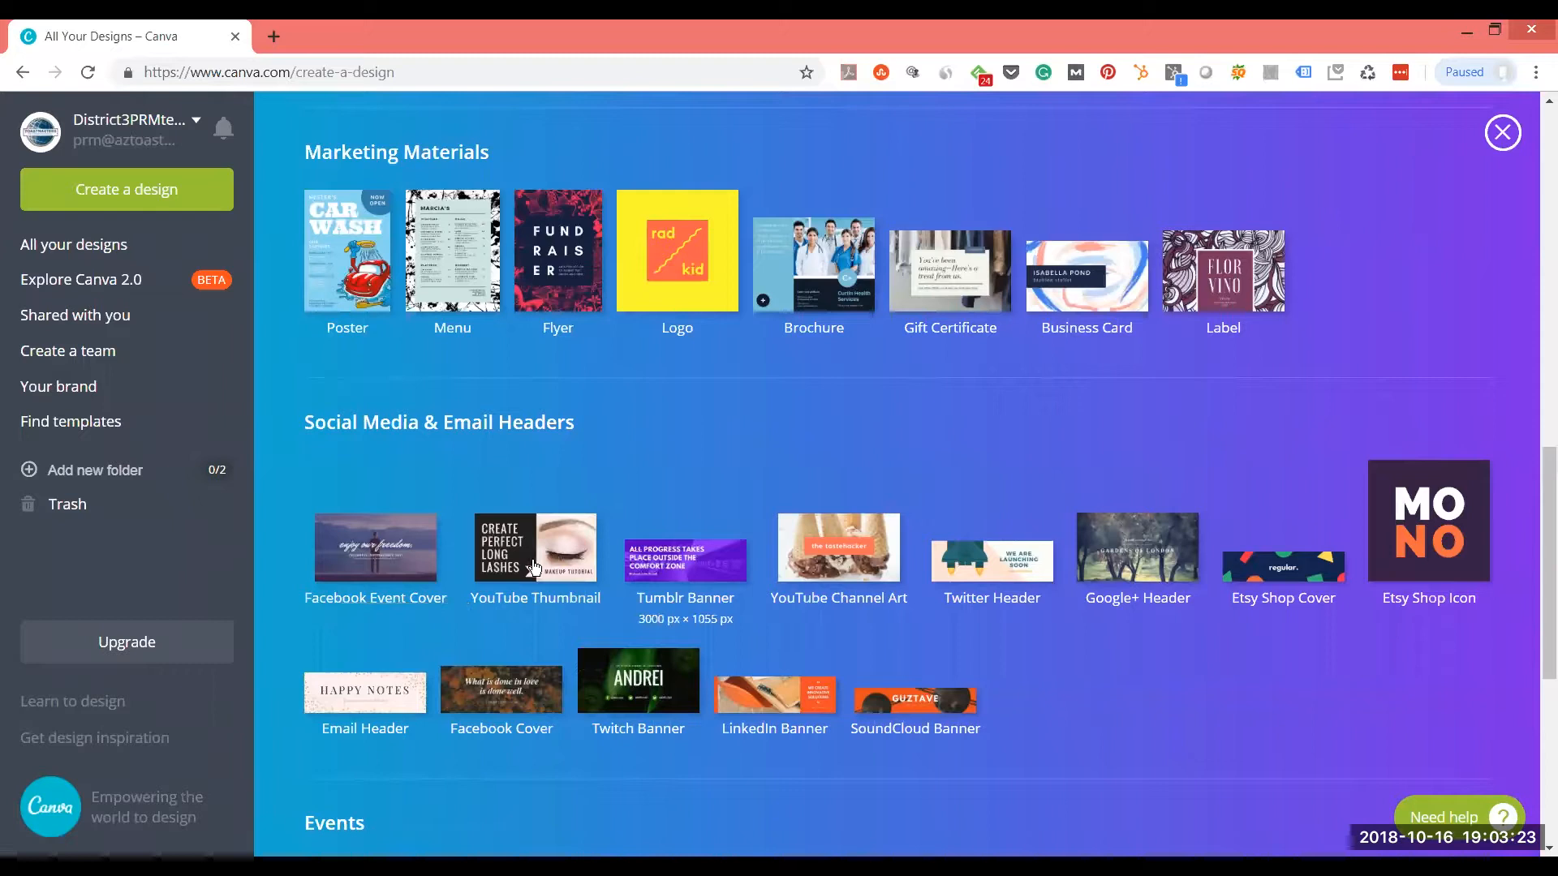
scroll(1140, 699, "down", 4)
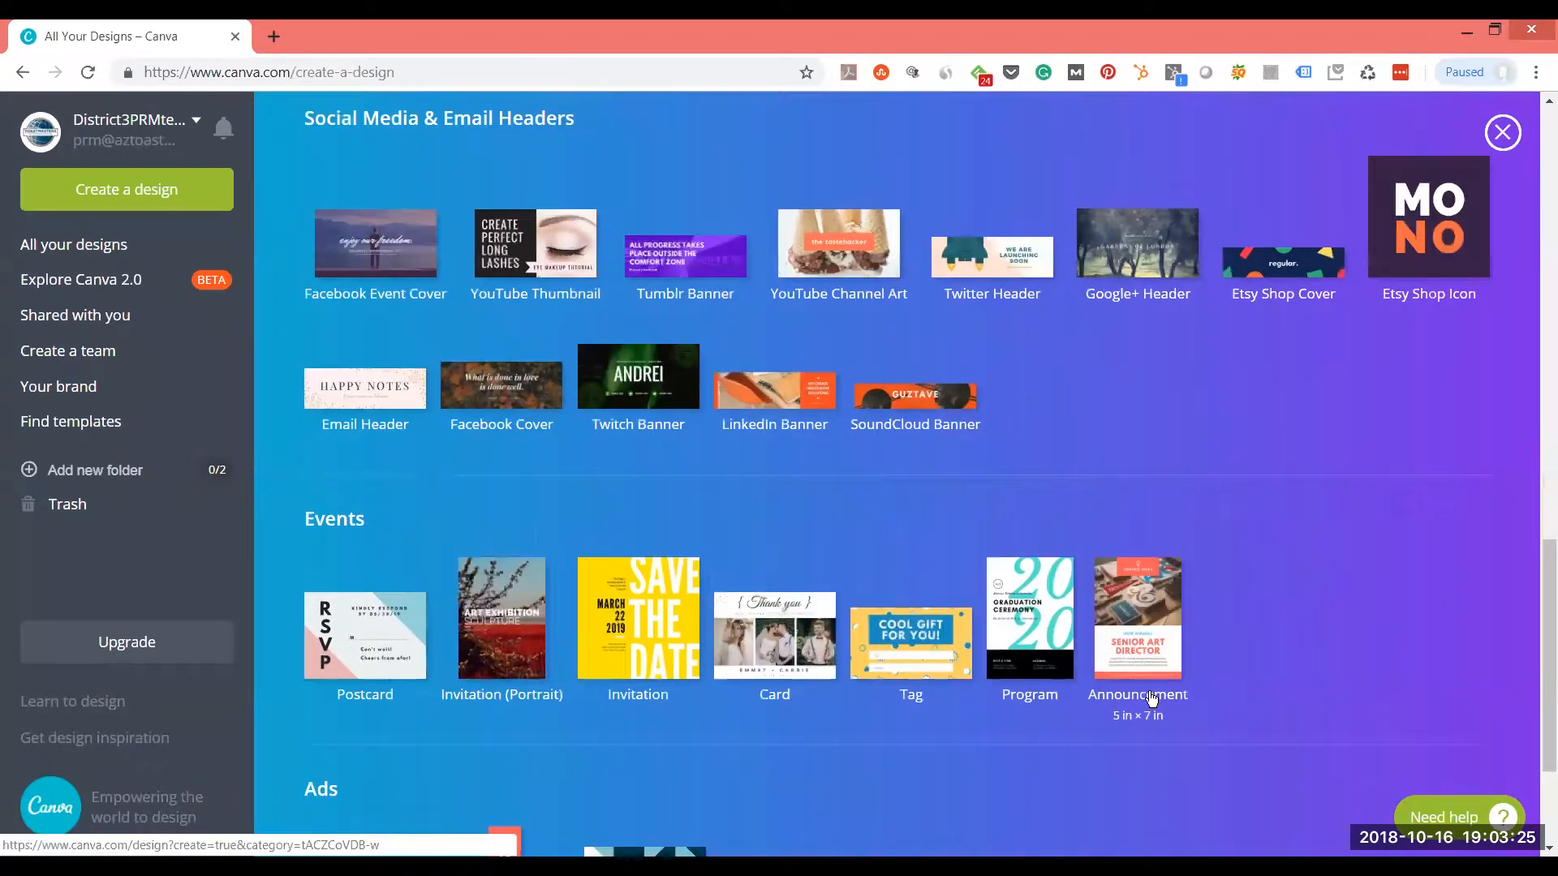
scroll(1544, 629, "down", 3)
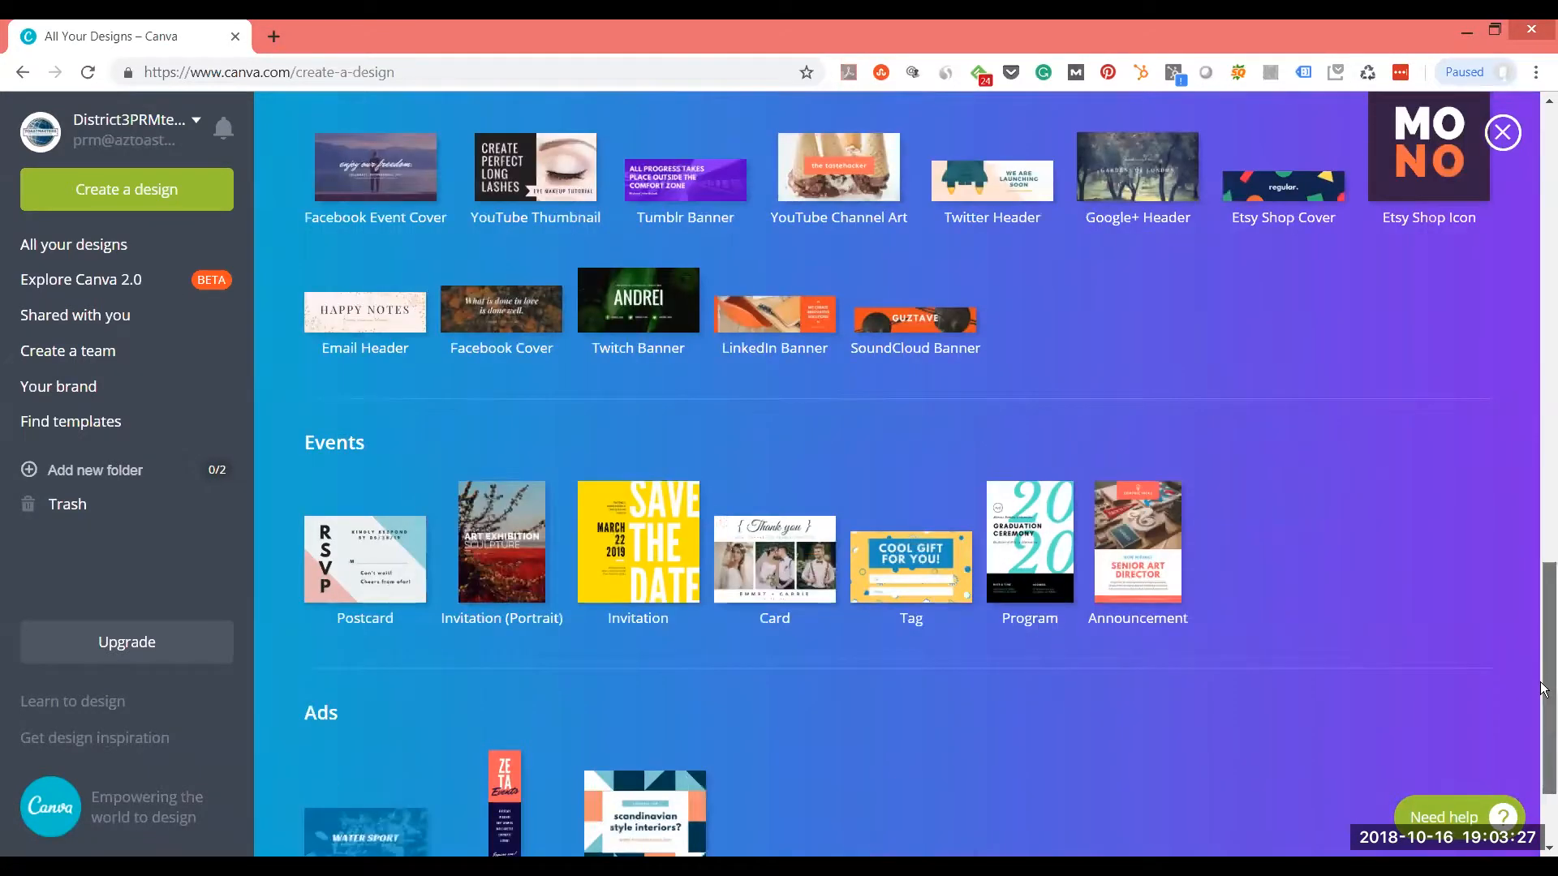
scroll(1543, 641, "up", 10)
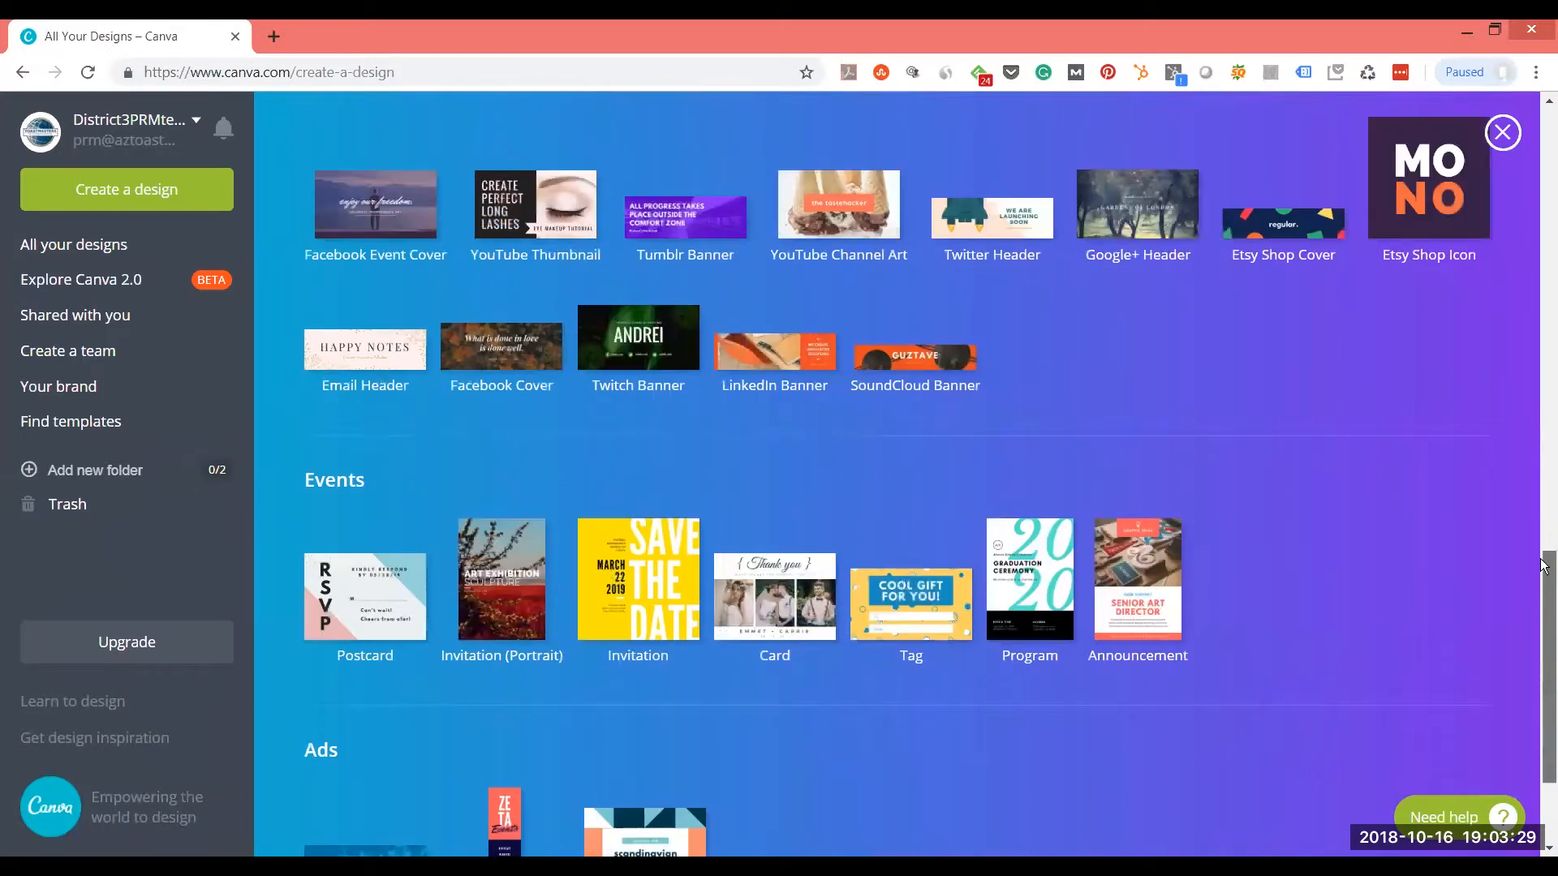
scroll(1436, 349, "up", 5)
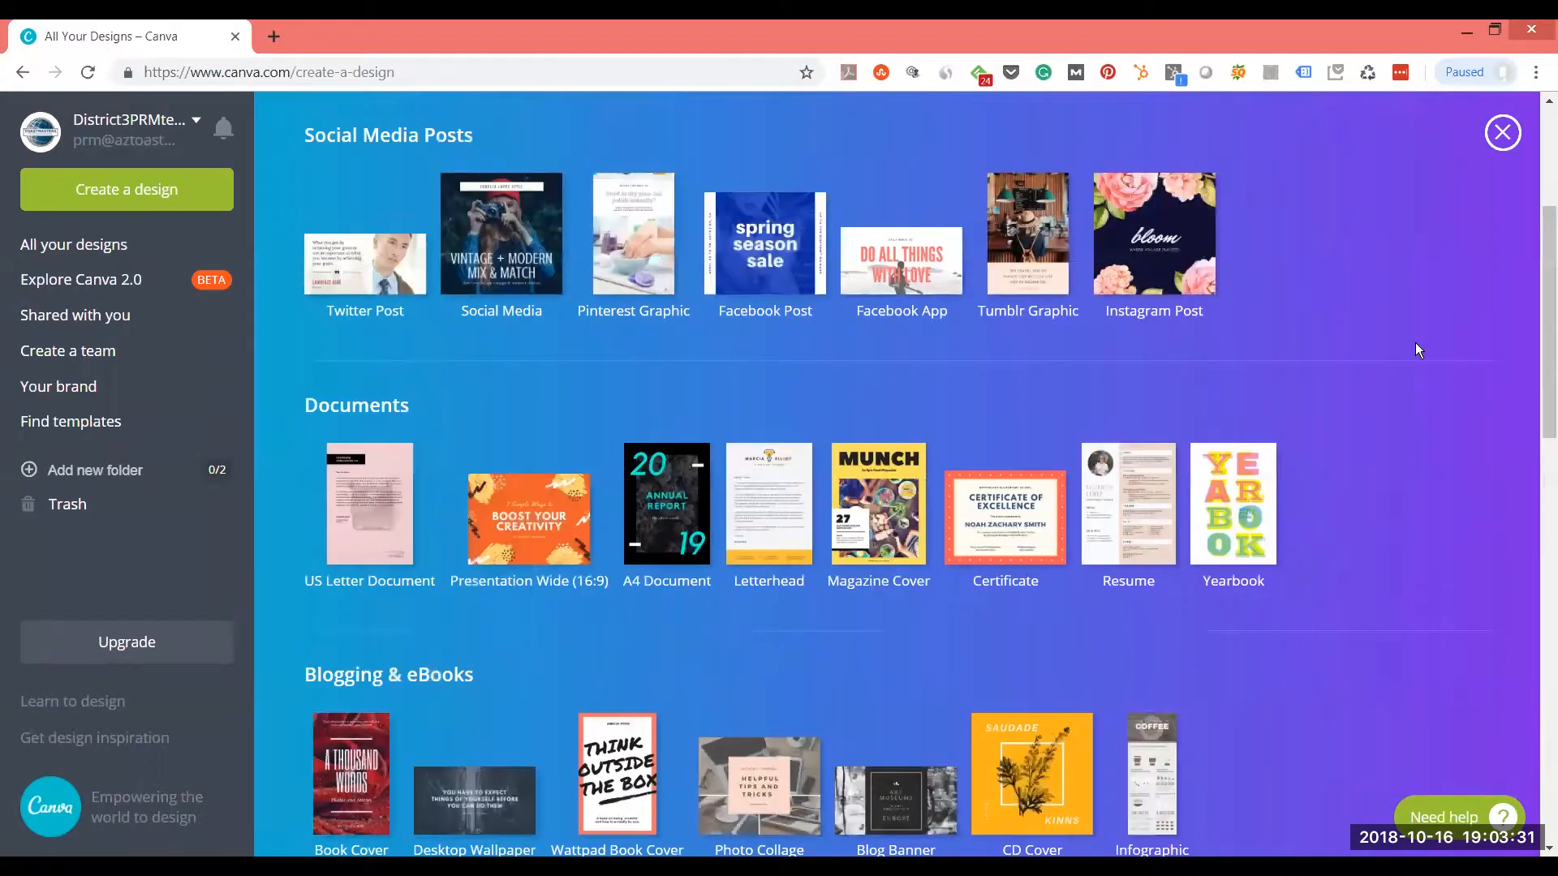
scroll(1416, 350, "up", 4)
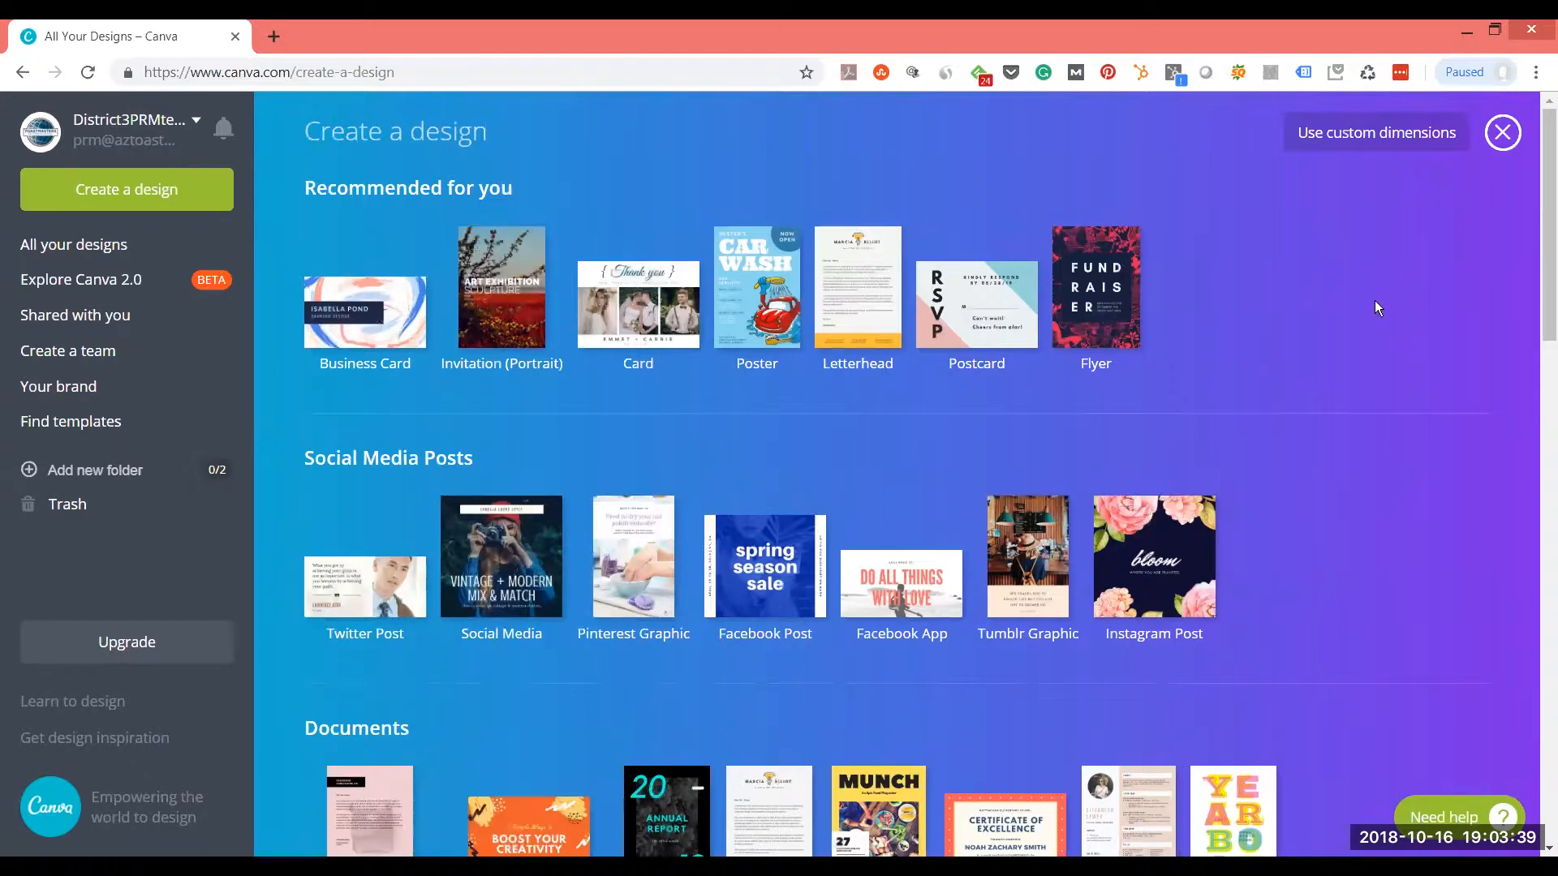
scroll(1373, 300, "down", 6)
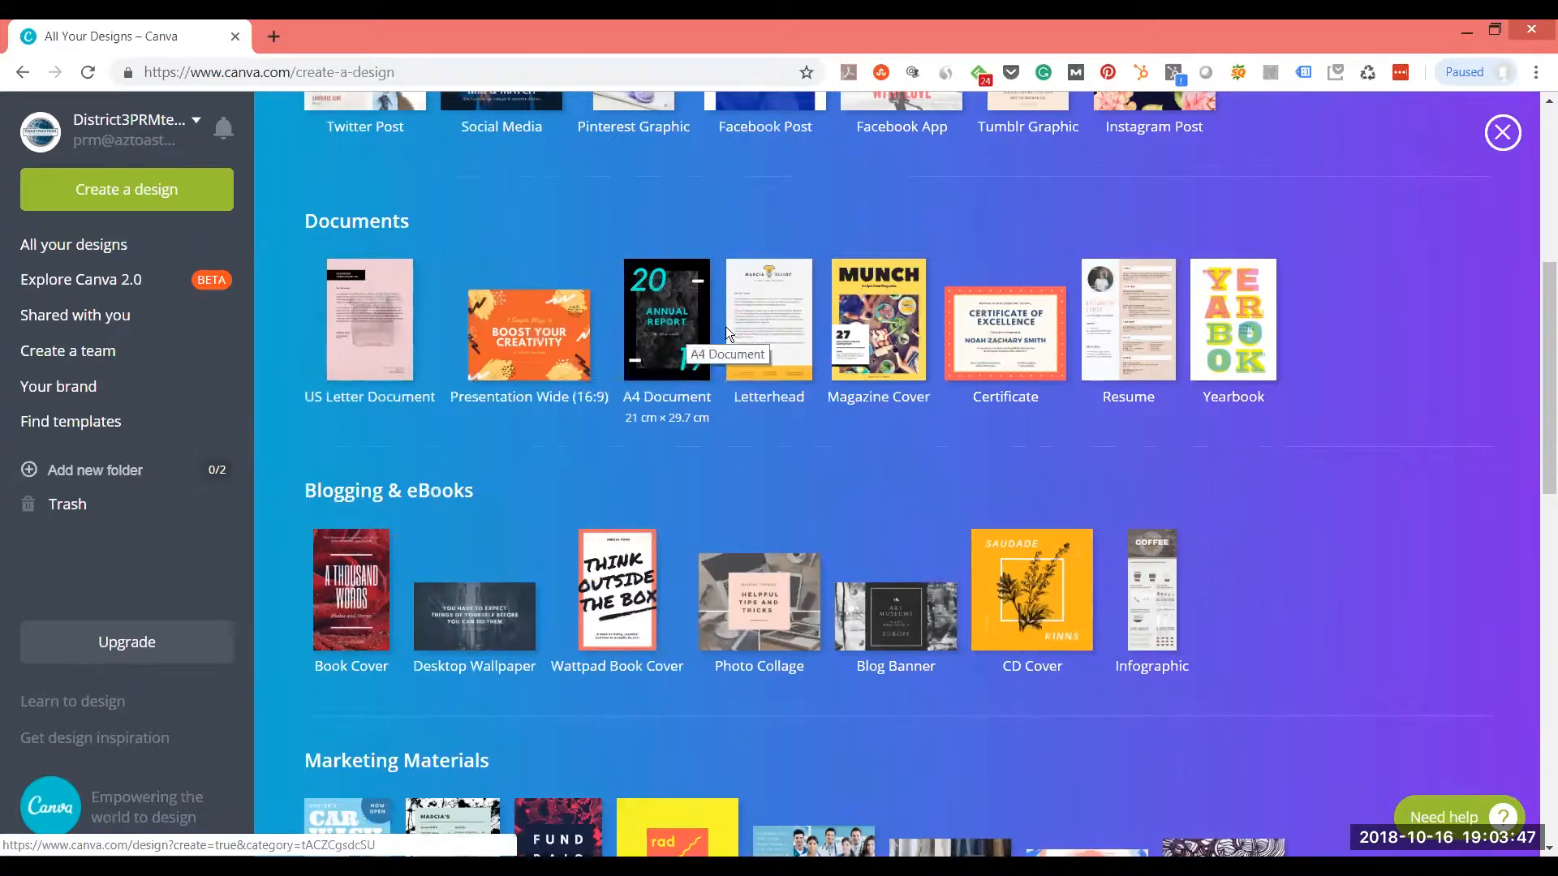
scroll(1386, 354, "up", 6)
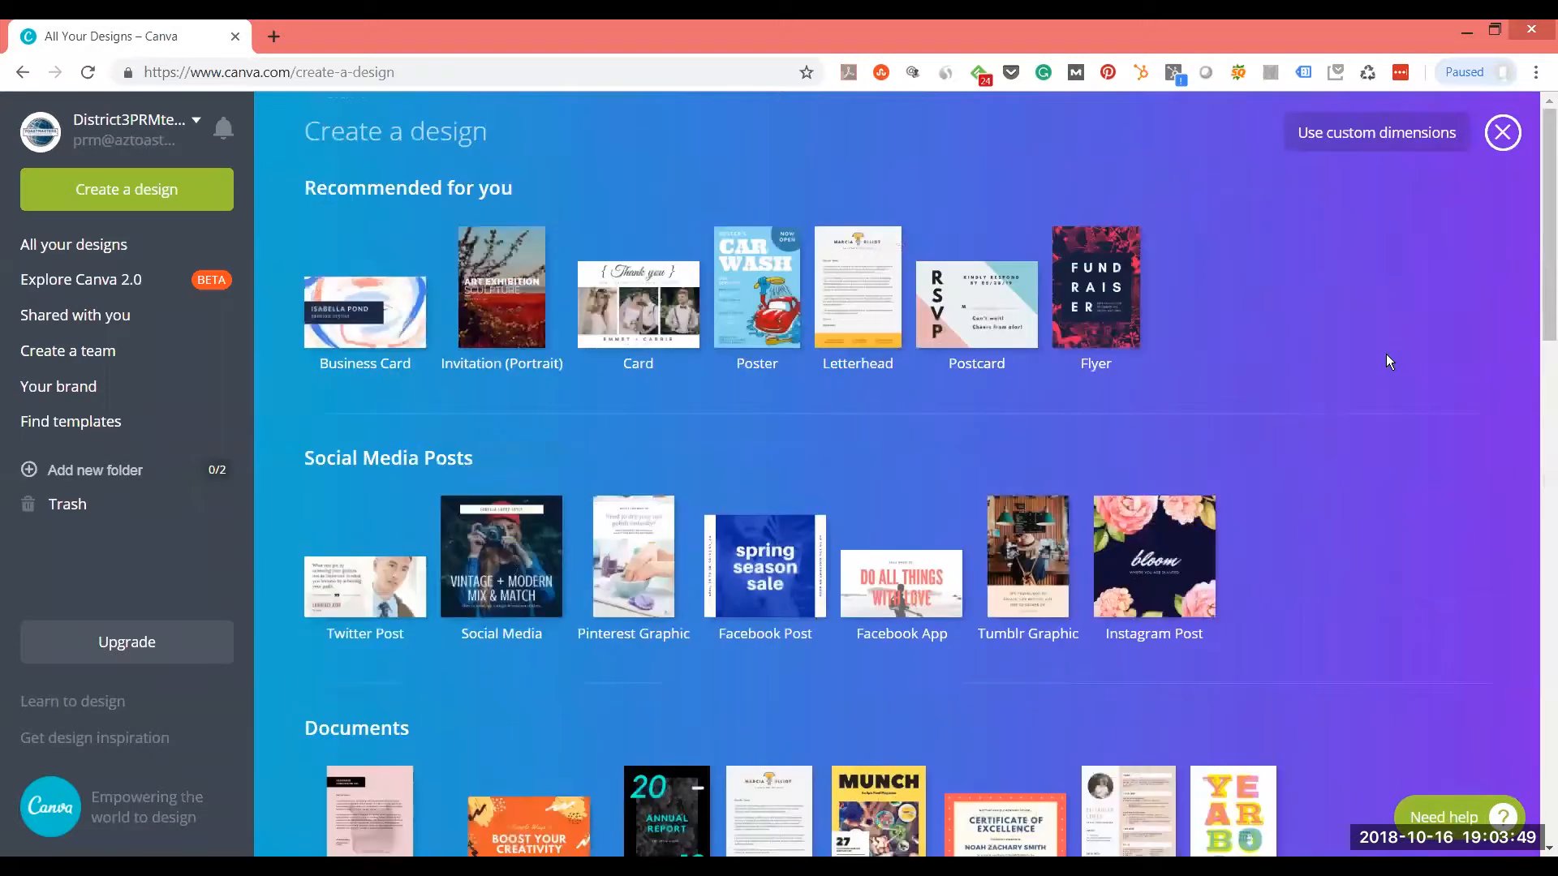
Create a blank custom-size design, entering width 7.5 and height 10 before switching the unit from pixels to inches.
left_click(1339, 142)
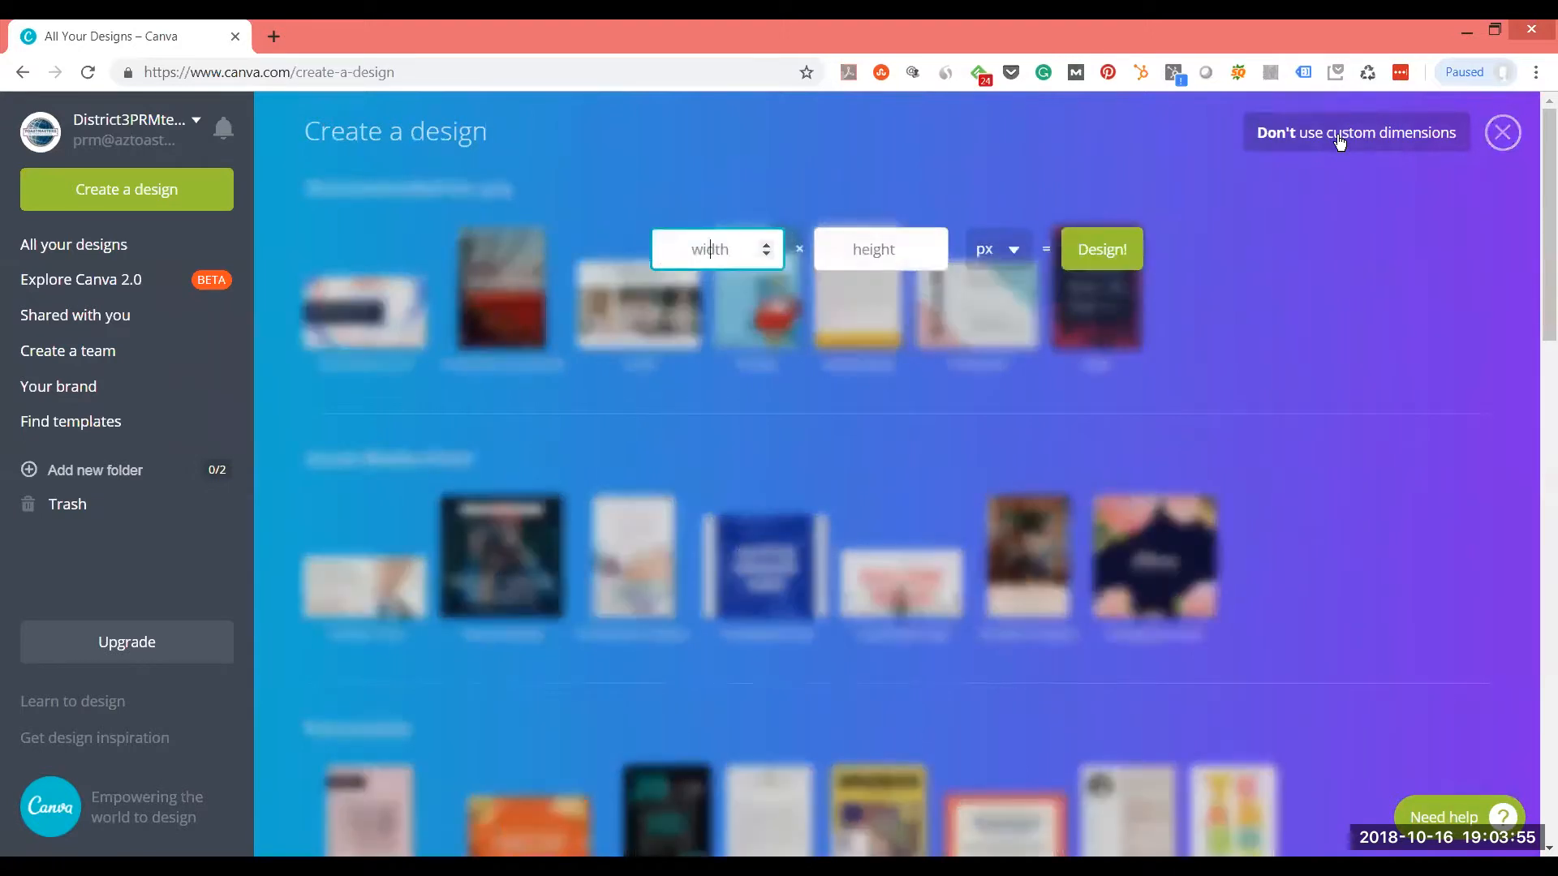
left_click(1016, 250)
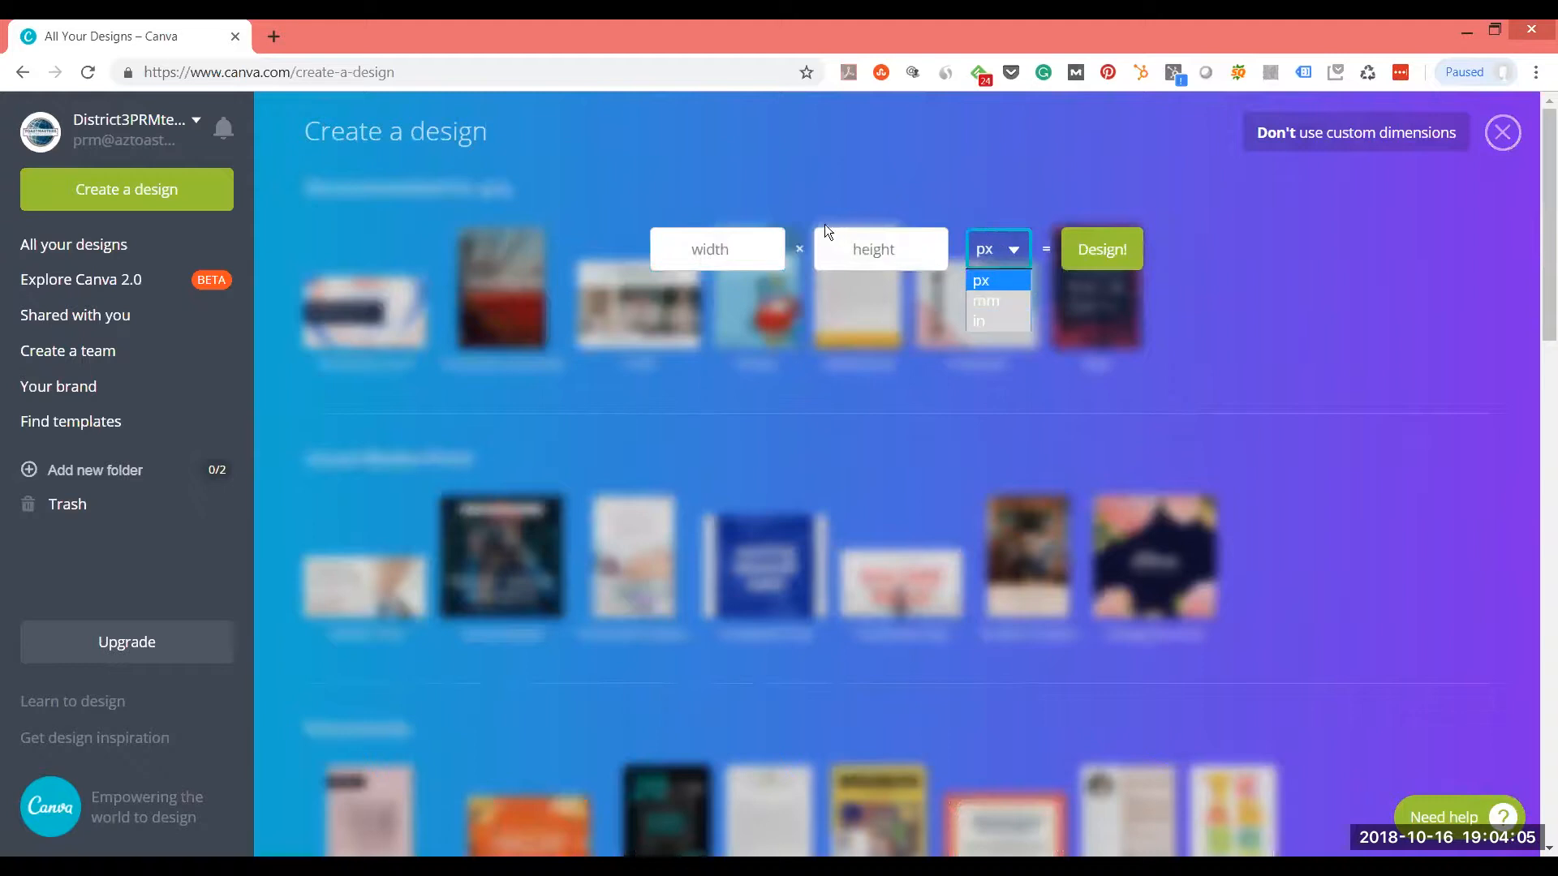
left_click(737, 255)
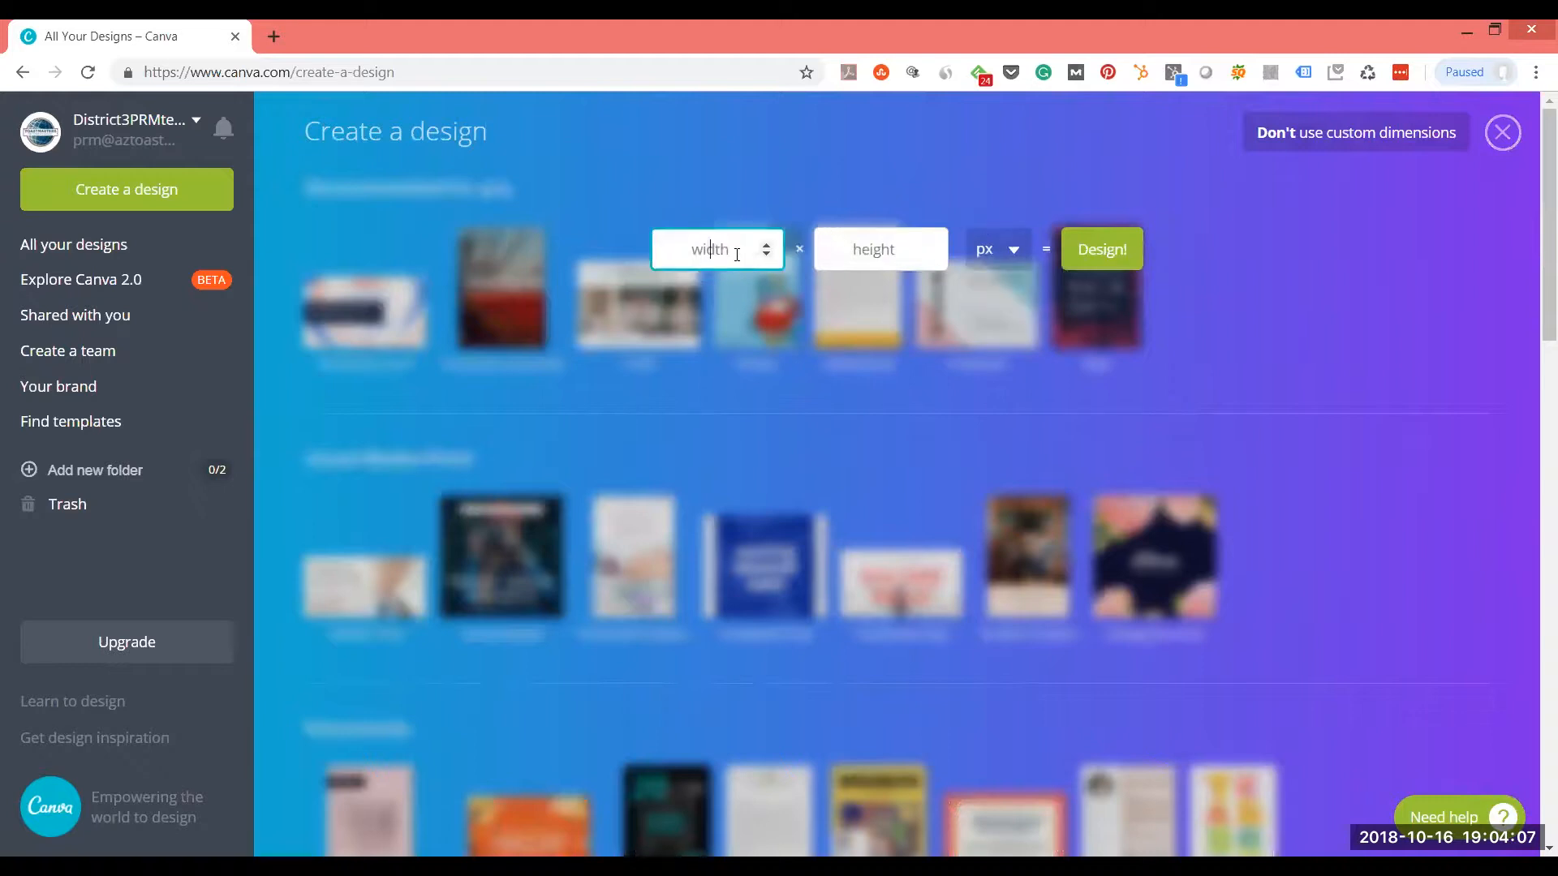
type("7.")
type("5")
key("BackSpace")
type(".5")
key("Tab")
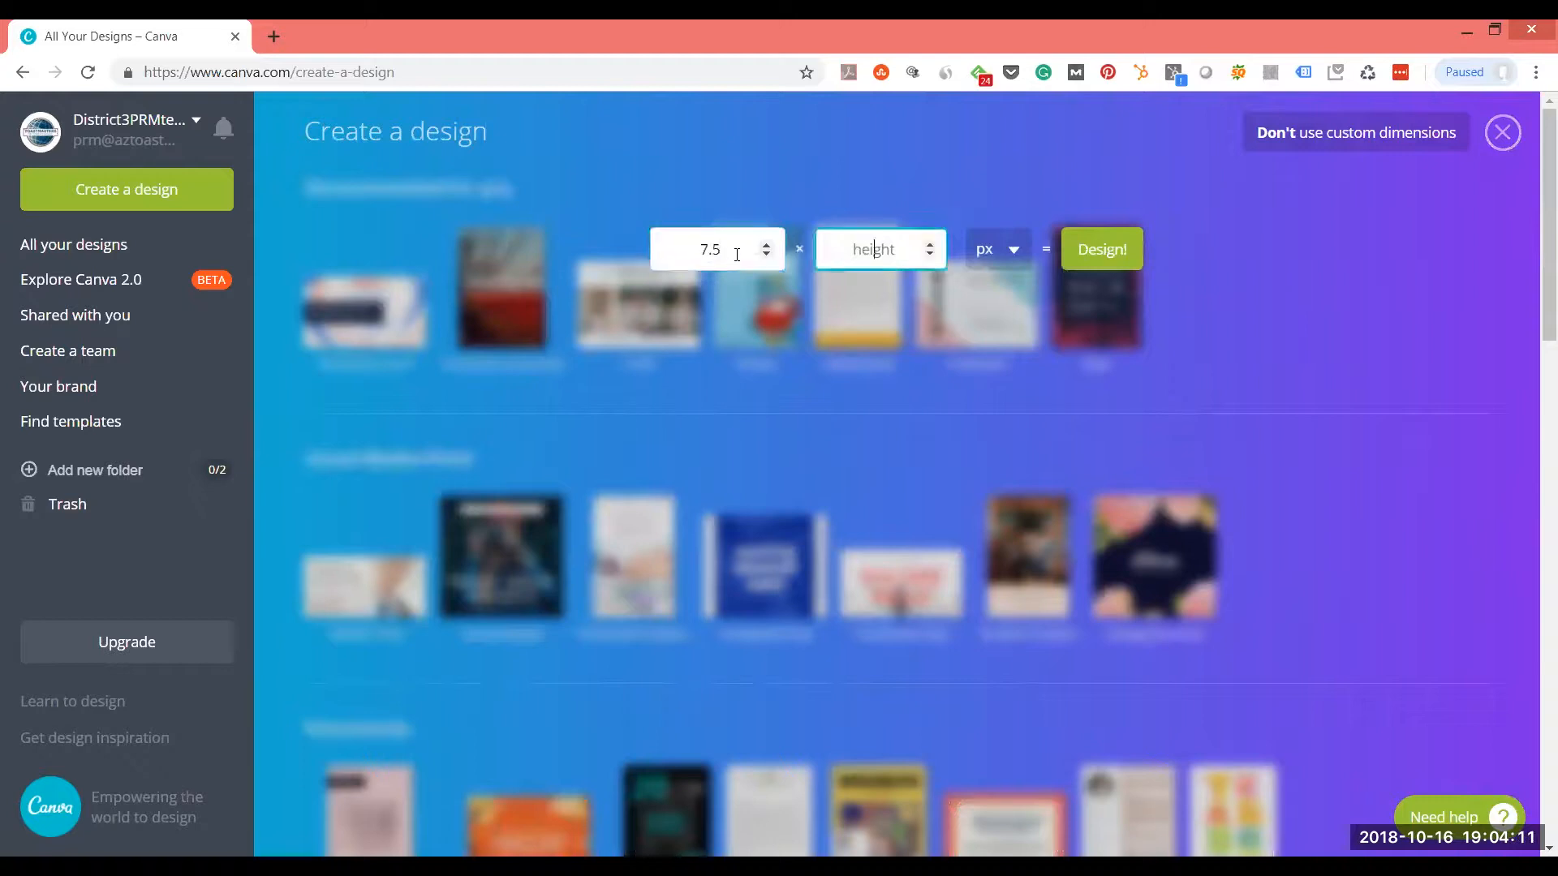
type("10")
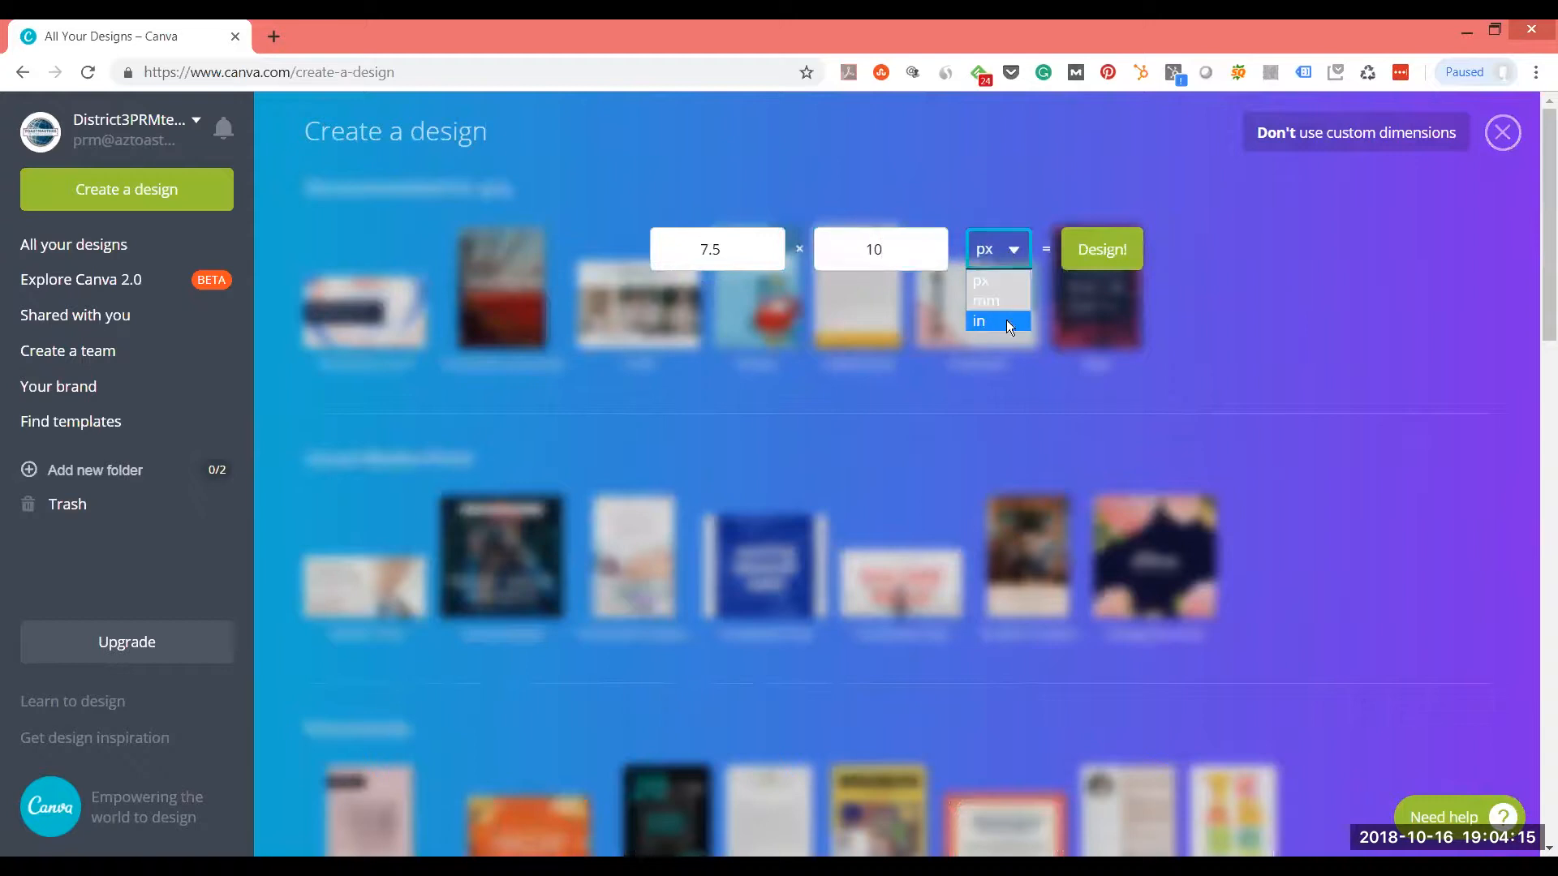
left_click(1007, 322)
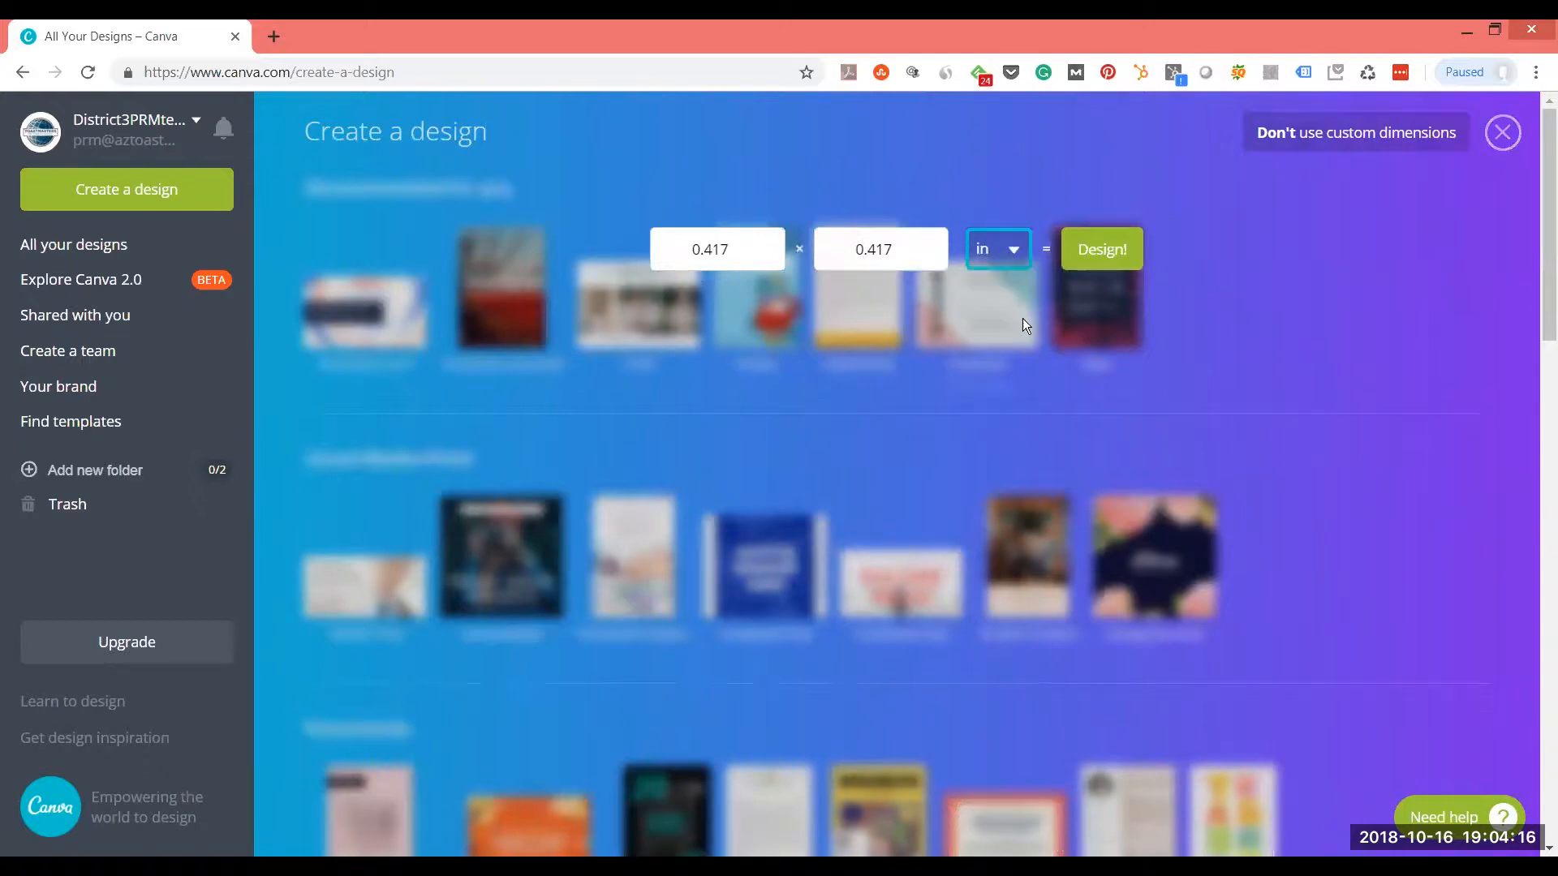
left_click(1099, 246)
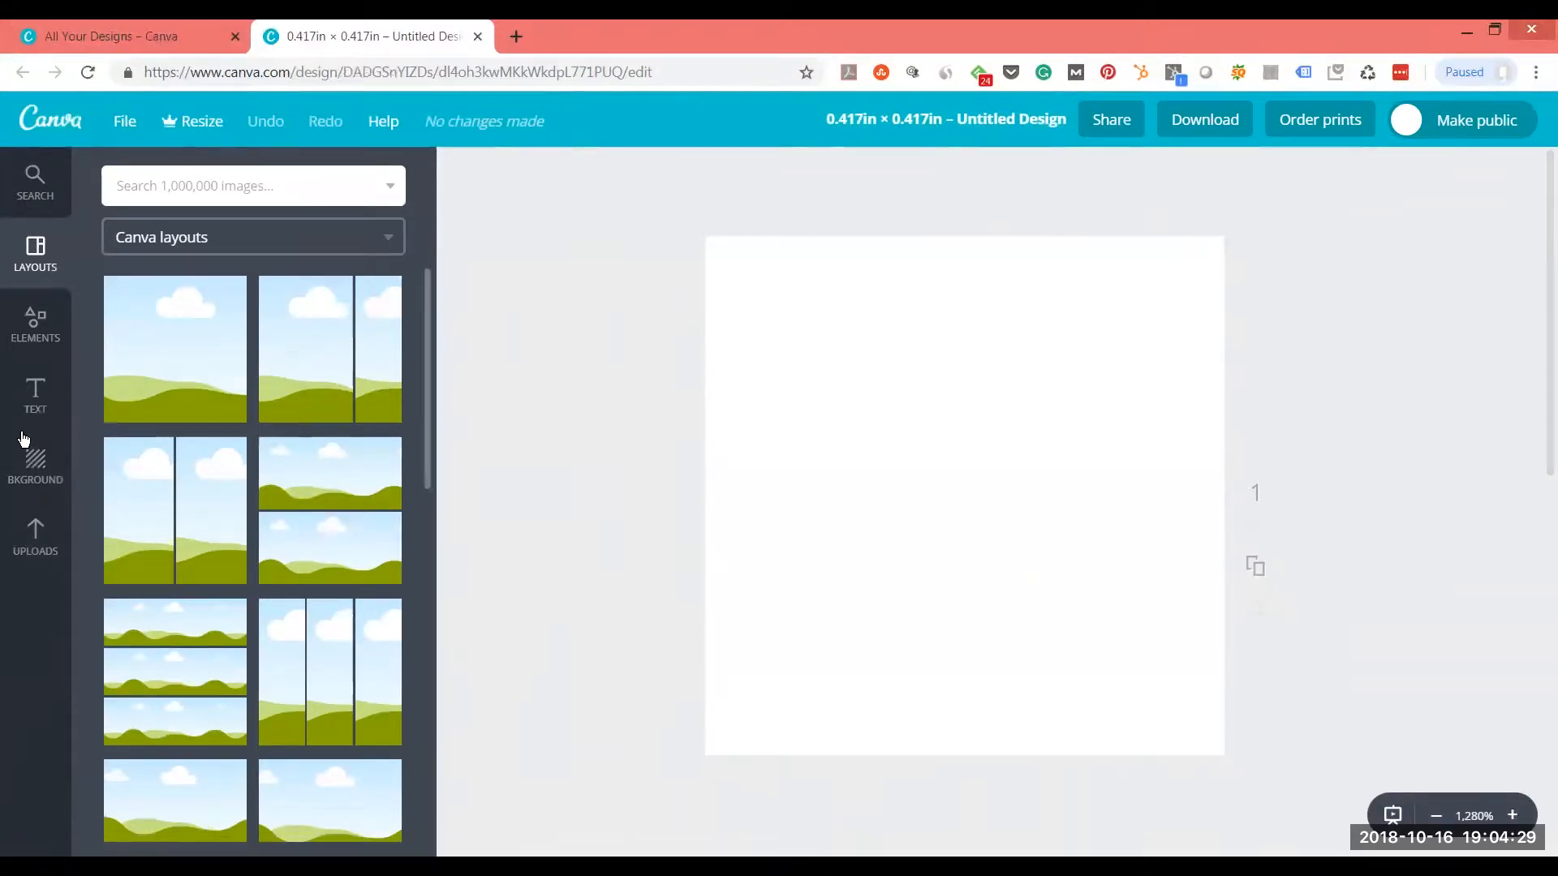
Examine the editor's available photo grid layouts, text styles, element categories, and background colors and patterns.
scroll(346, 443, "down", 5)
scroll(346, 443, "down", 3)
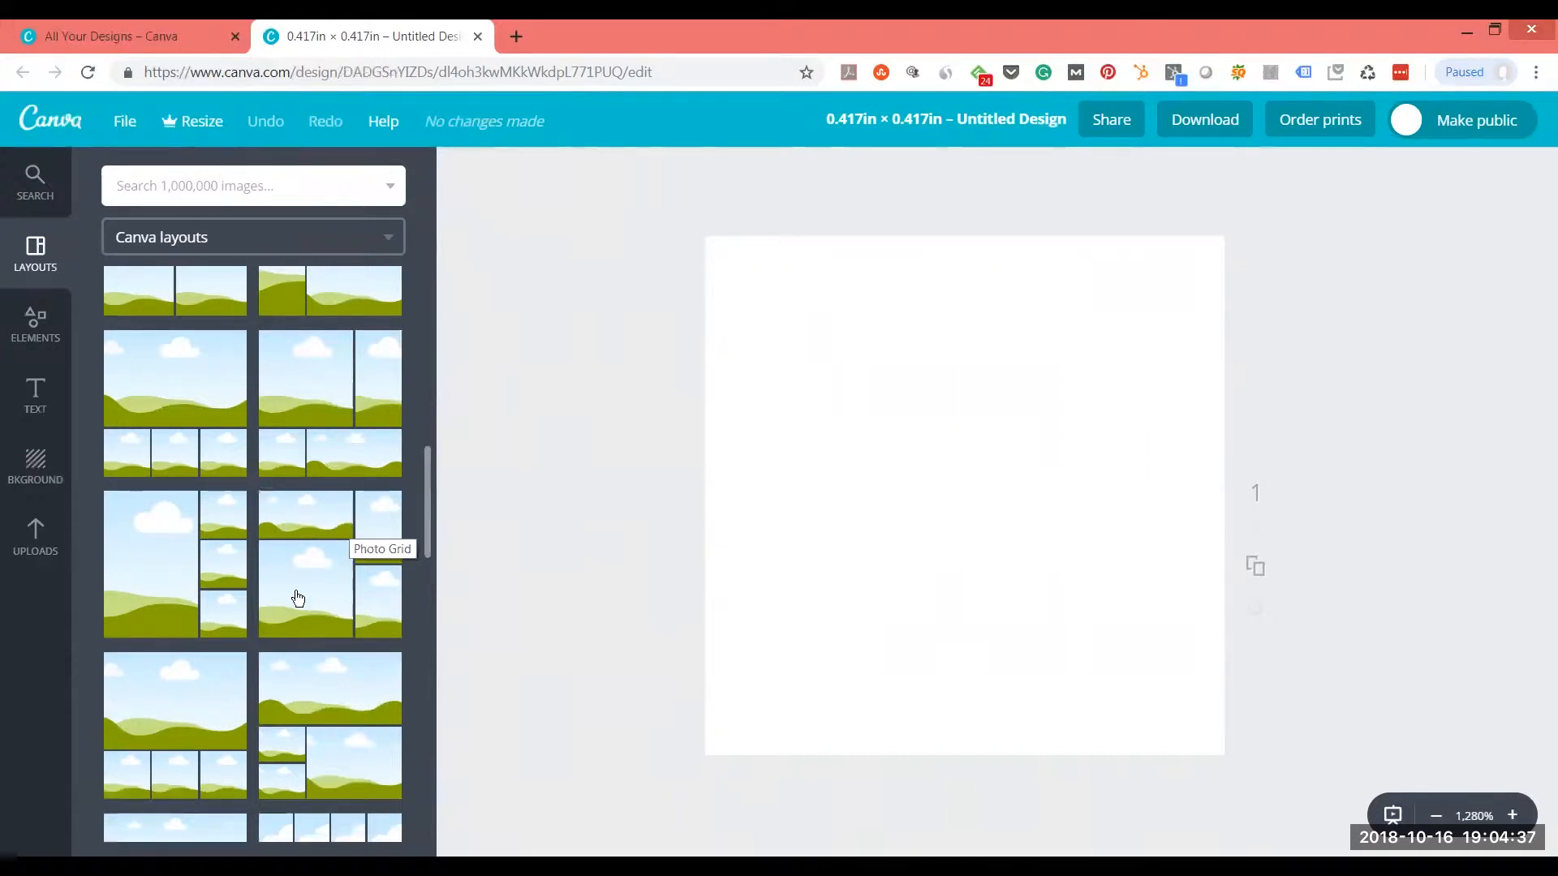
scroll(306, 591, "up", 3)
scroll(302, 550, "up", 1)
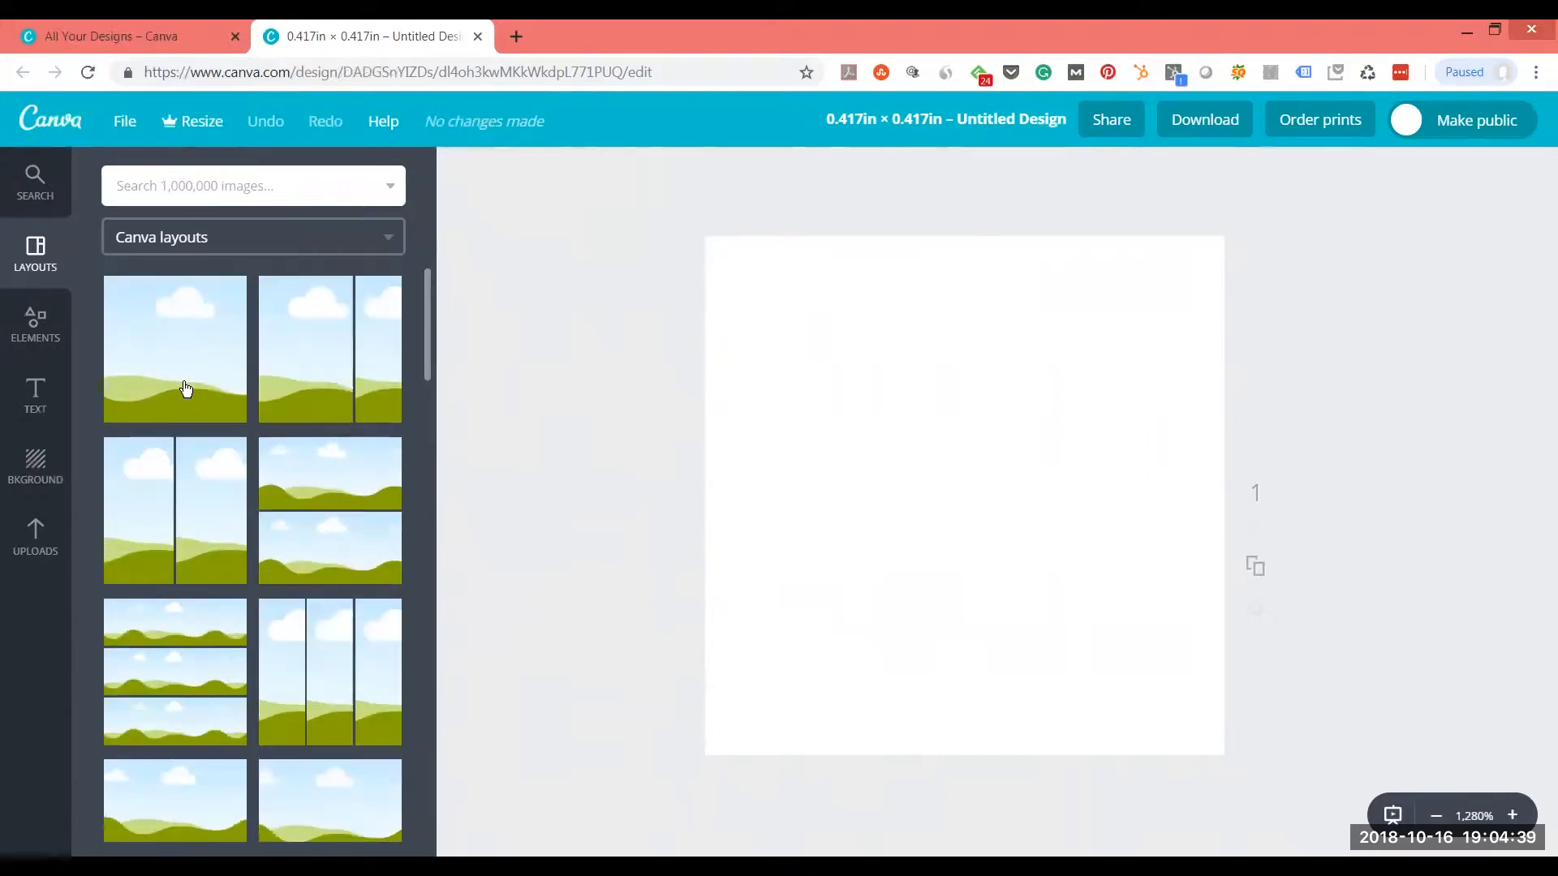
left_click(42, 408)
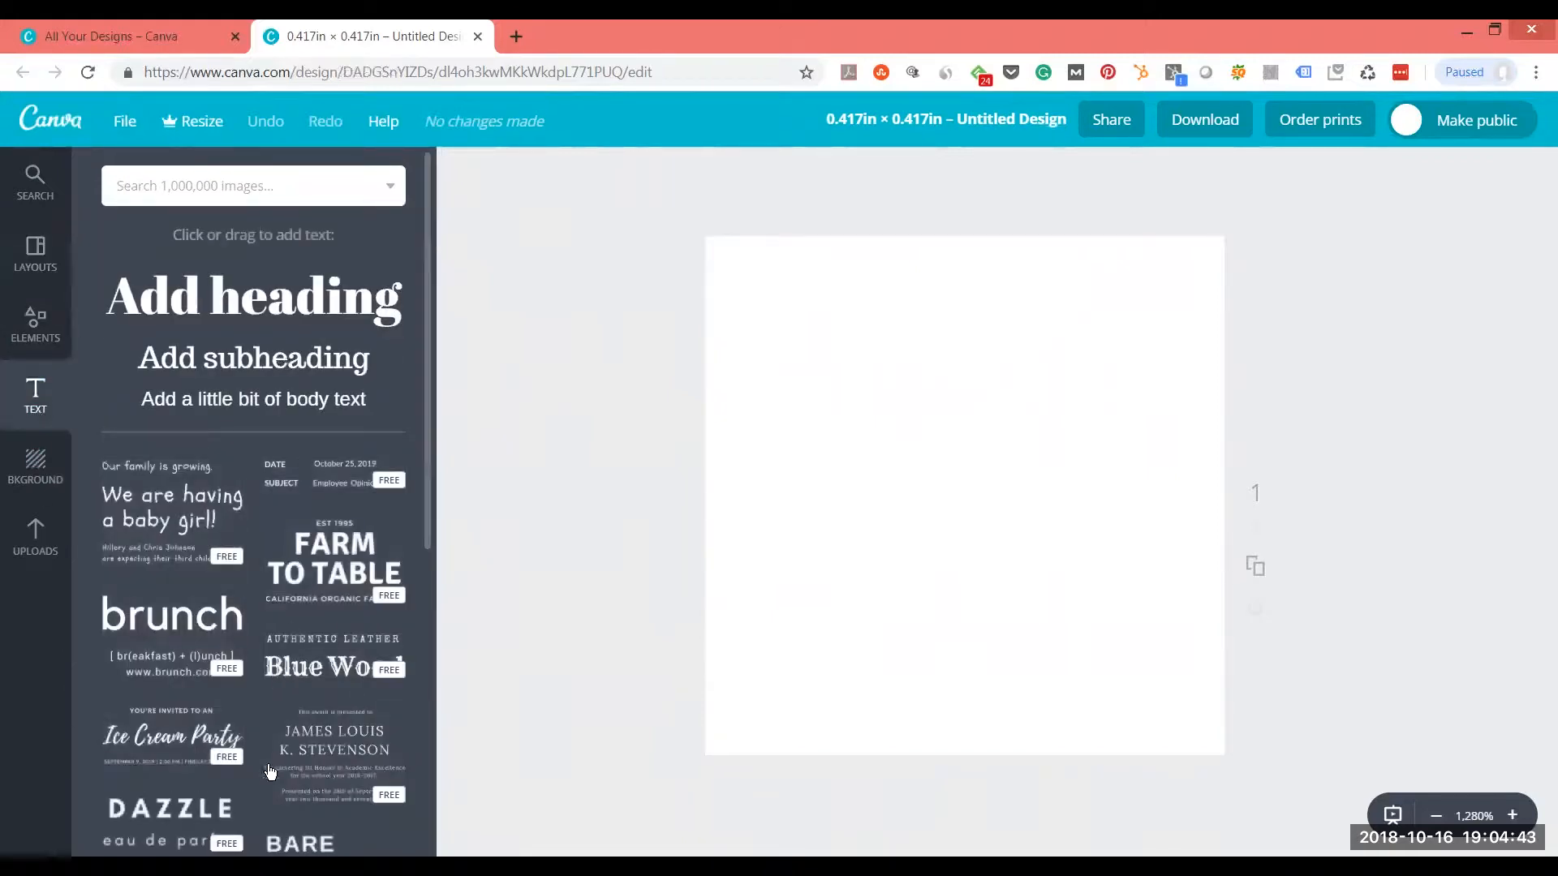
scroll(310, 602, "down", 5)
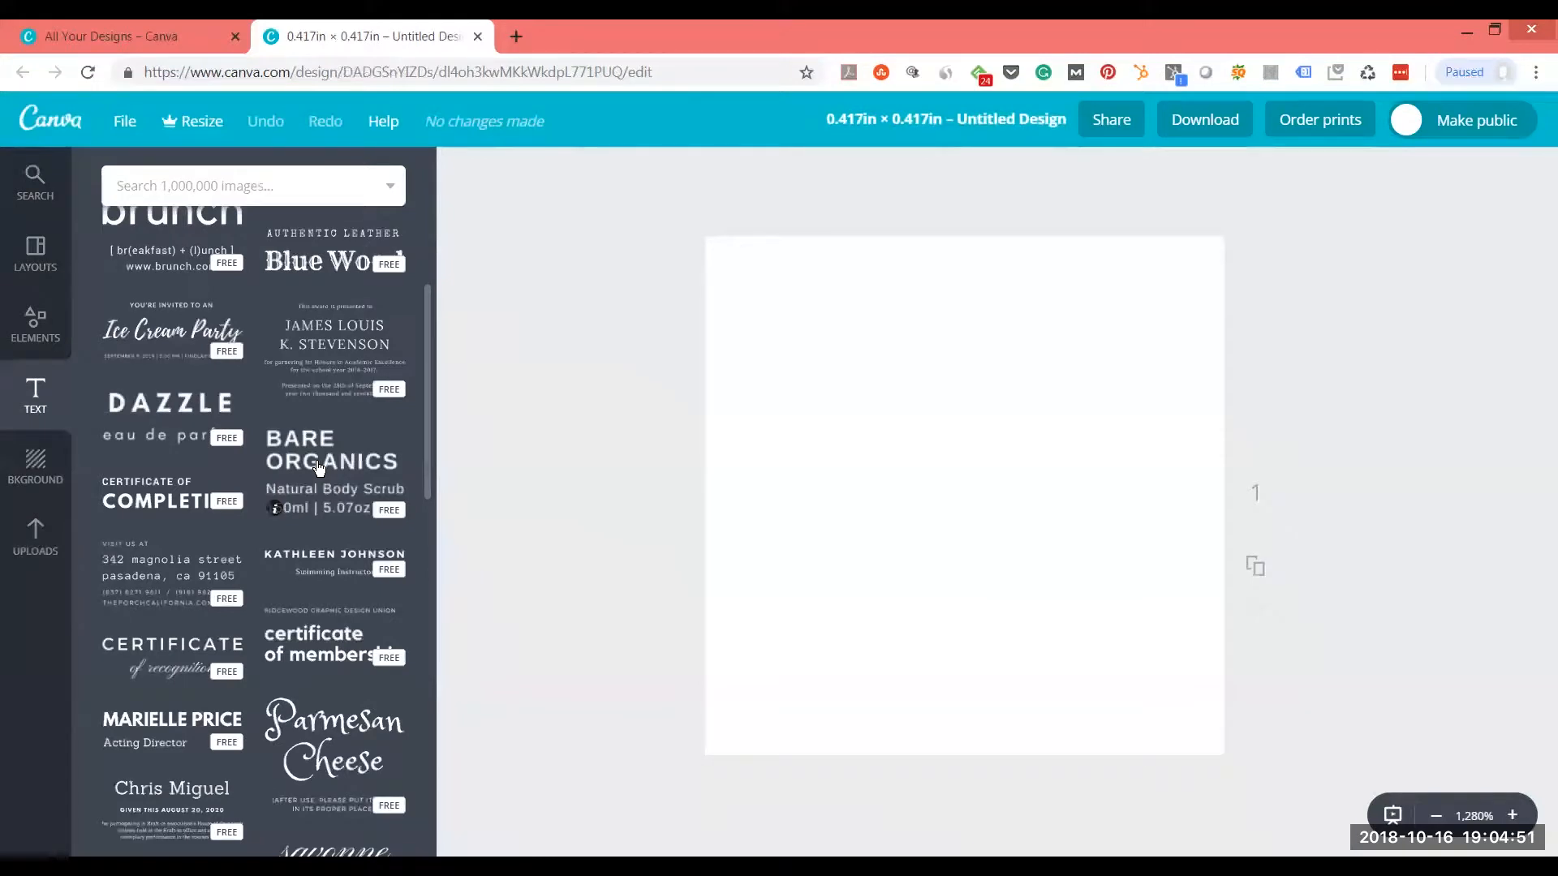
scroll(318, 467, "up", 5)
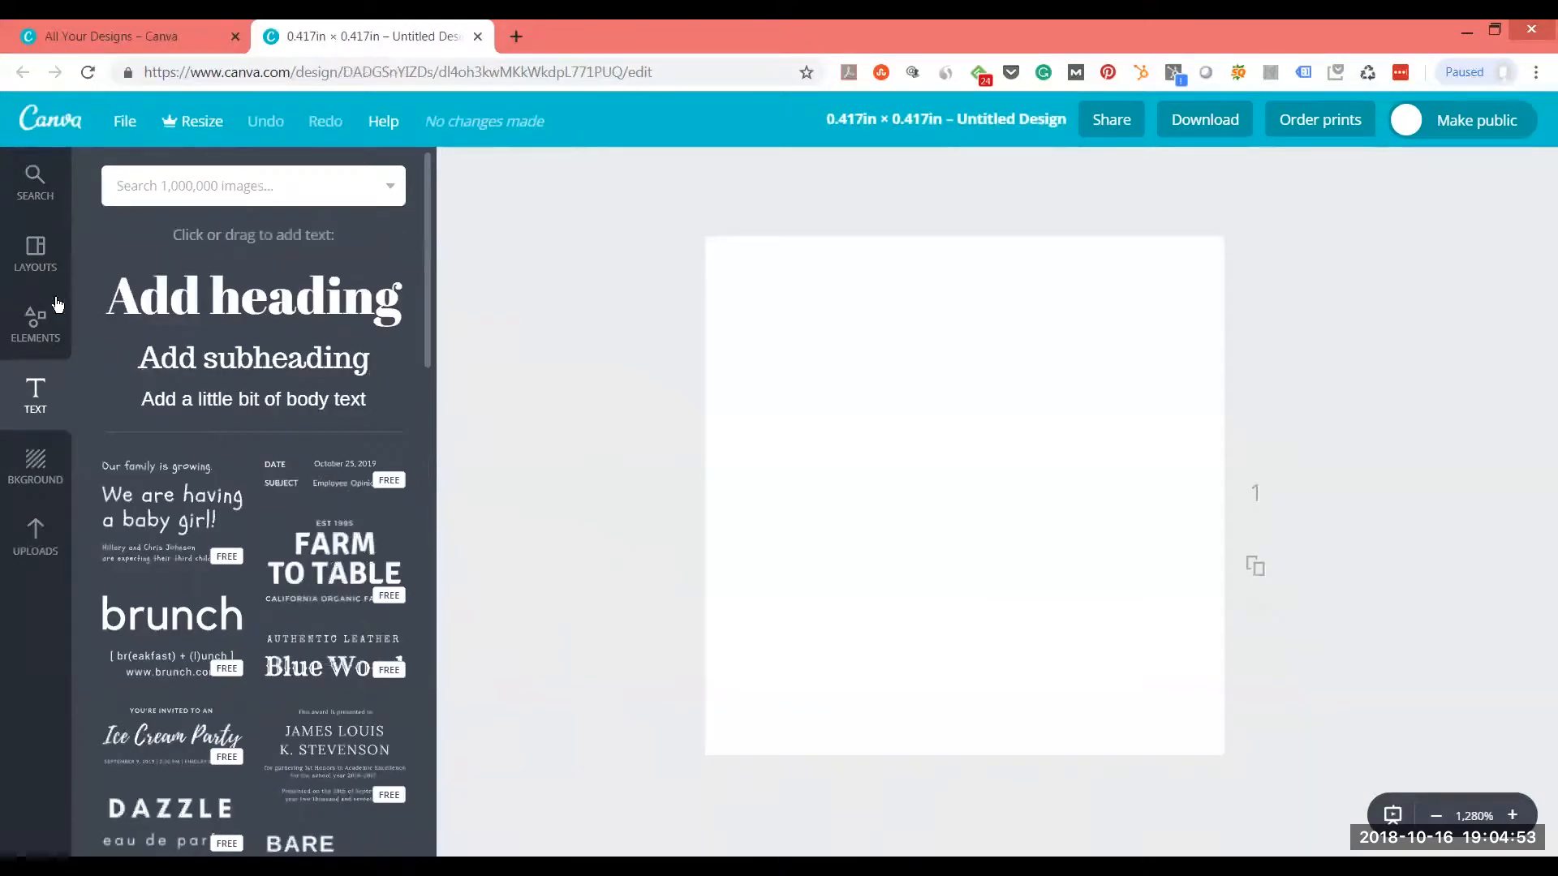
left_click(35, 328)
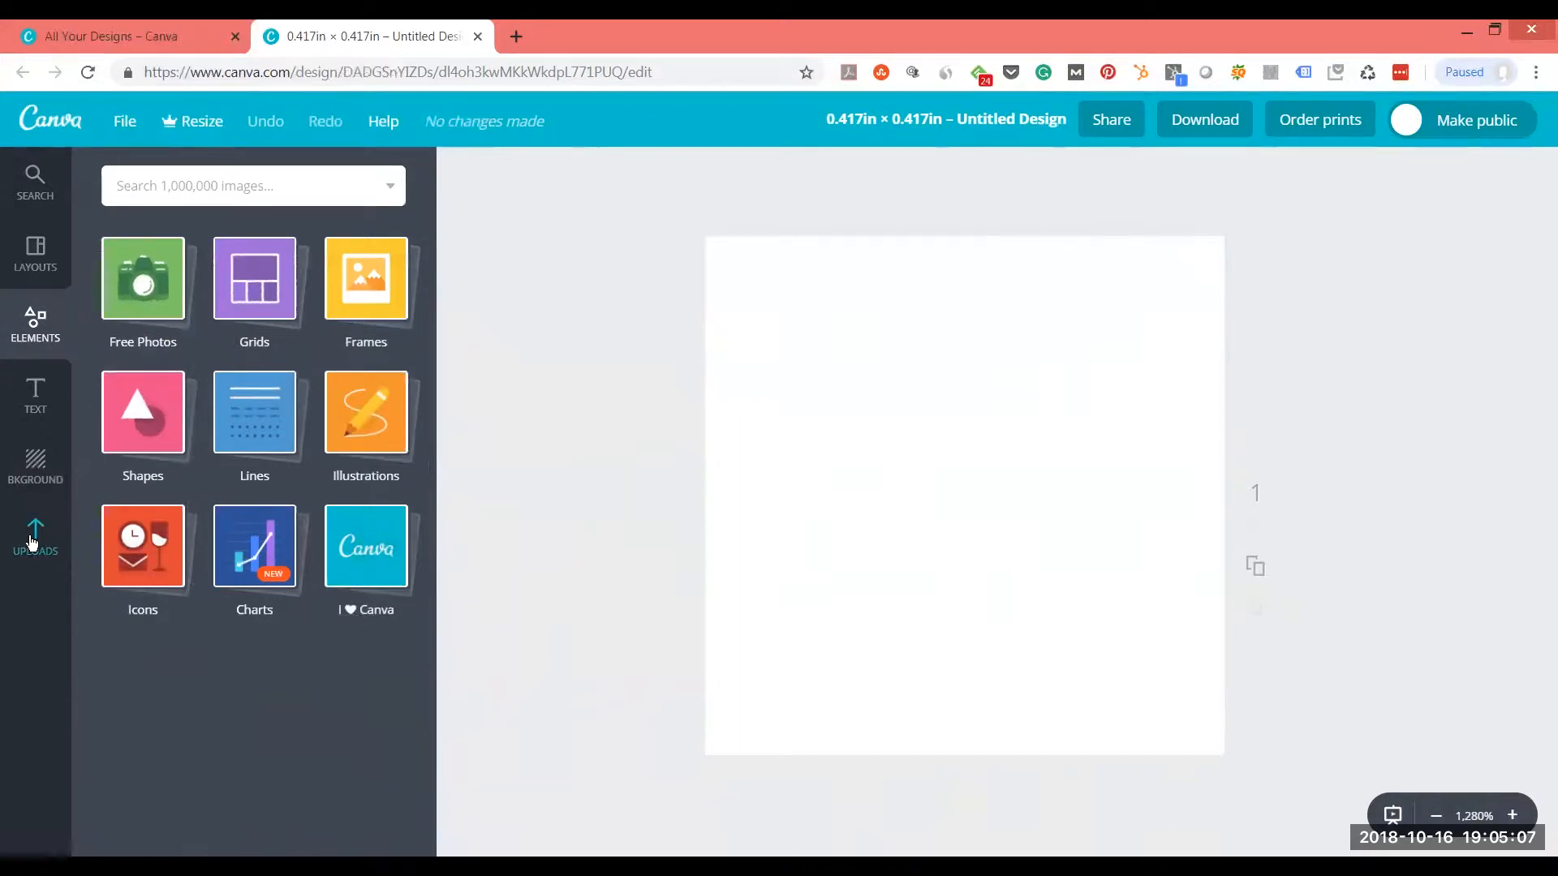
left_click(35, 464)
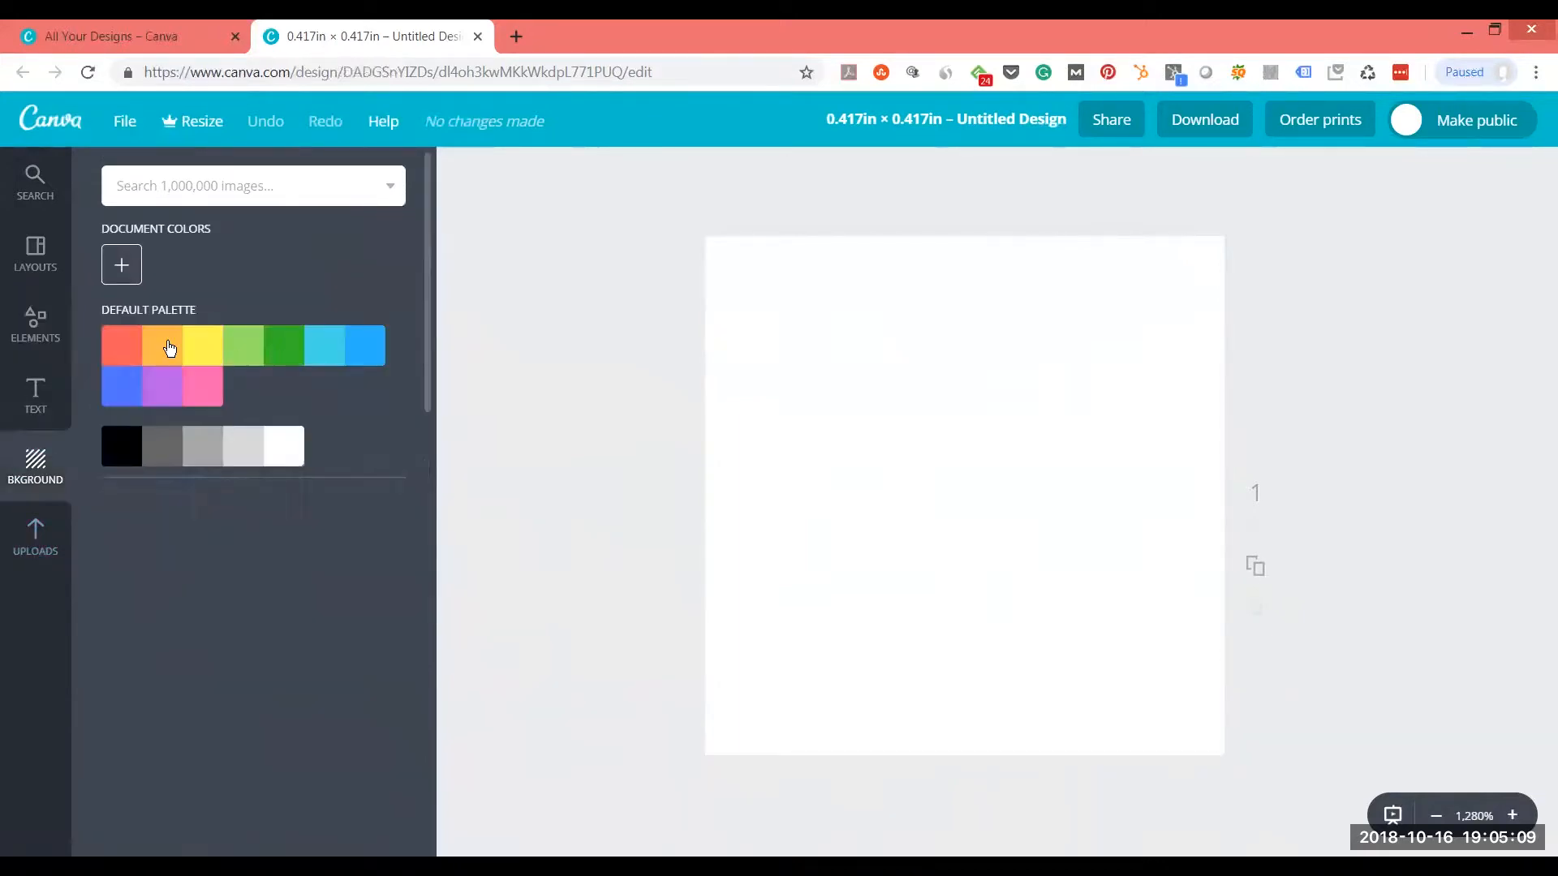
scroll(366, 475, "down", 10)
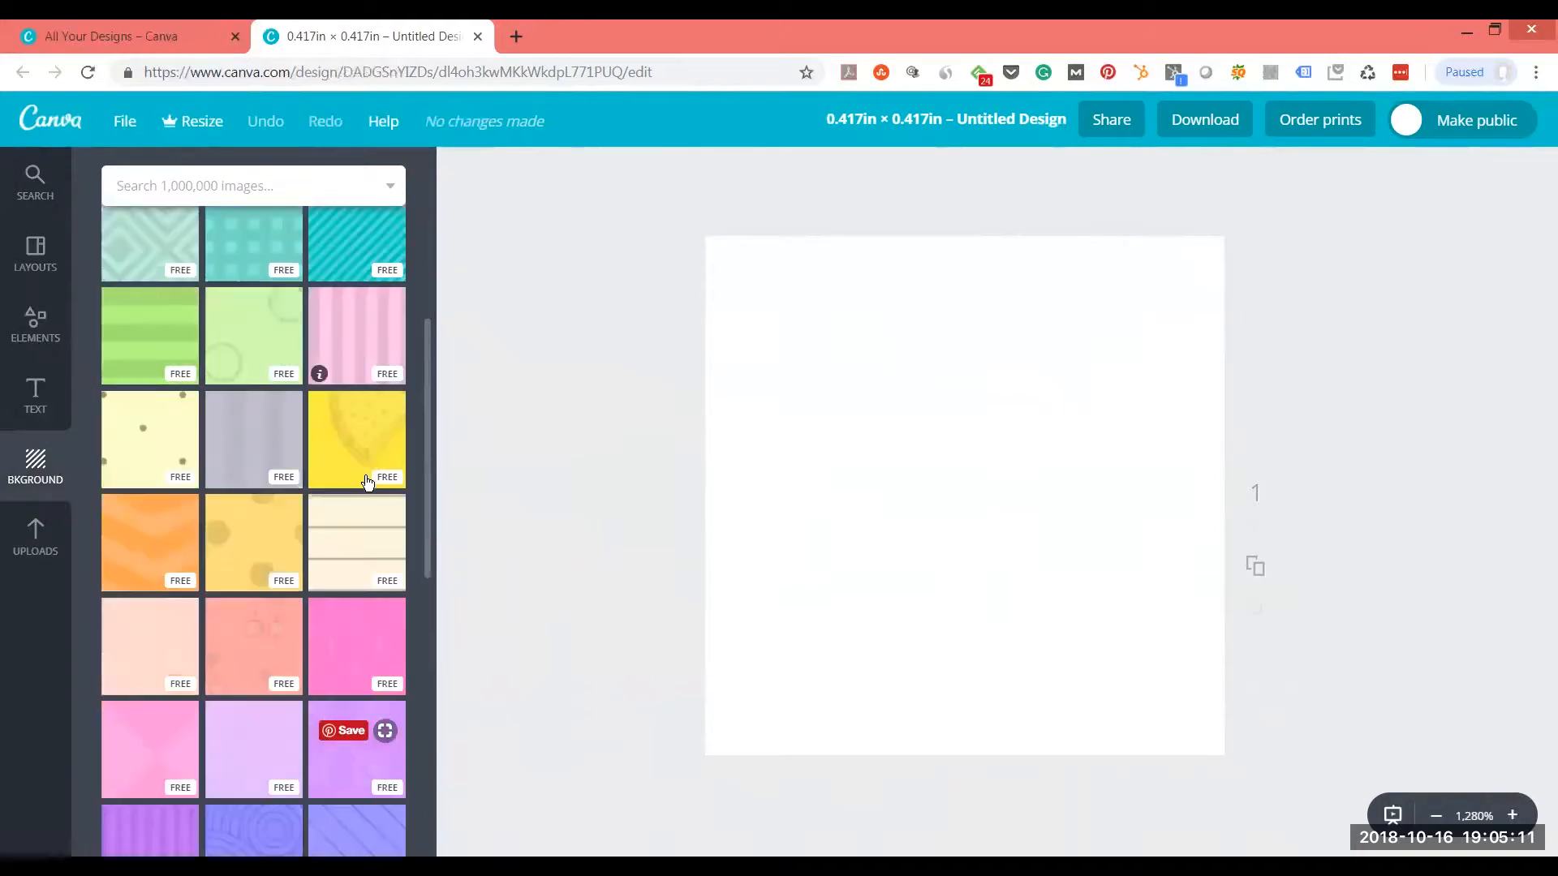
scroll(367, 480, "up", 10)
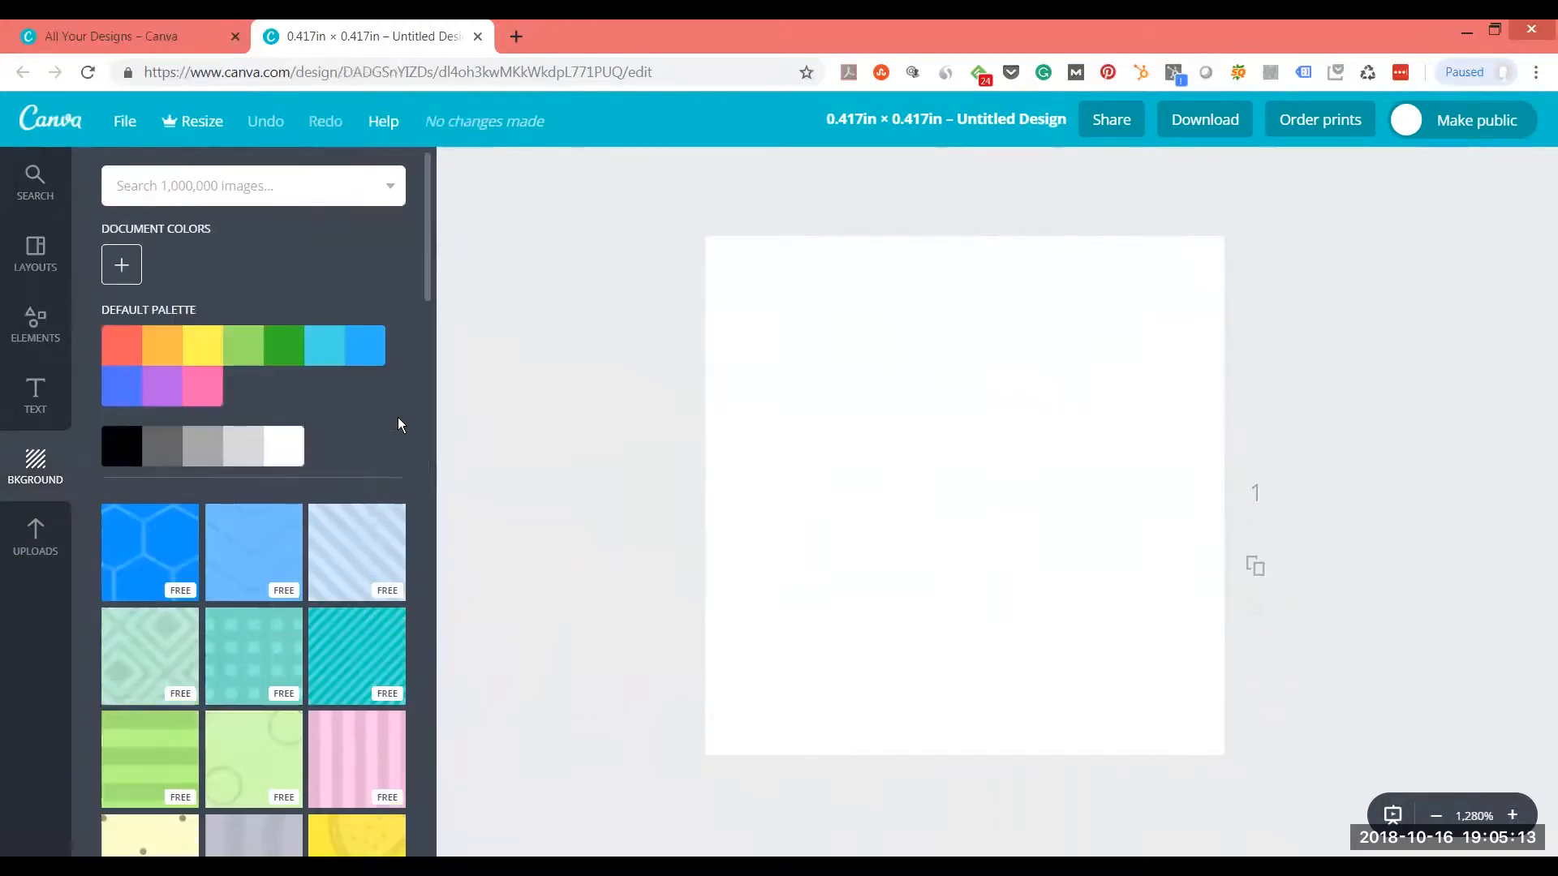
Search the image library for "dog" and browse the photo results with their free and $1 USD options.
left_click(36, 195)
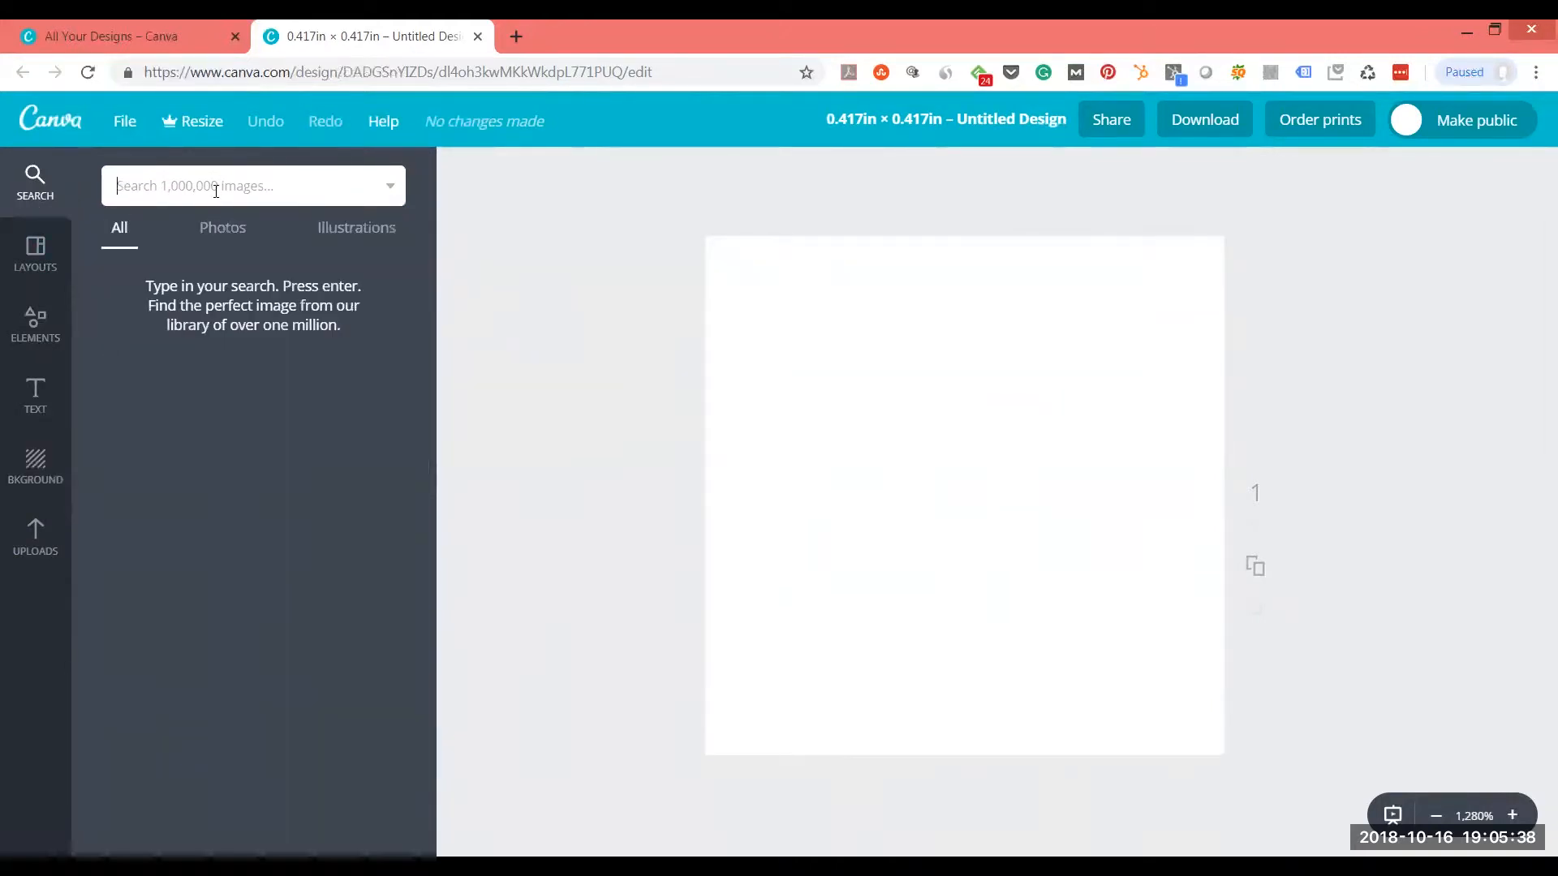
type("dog")
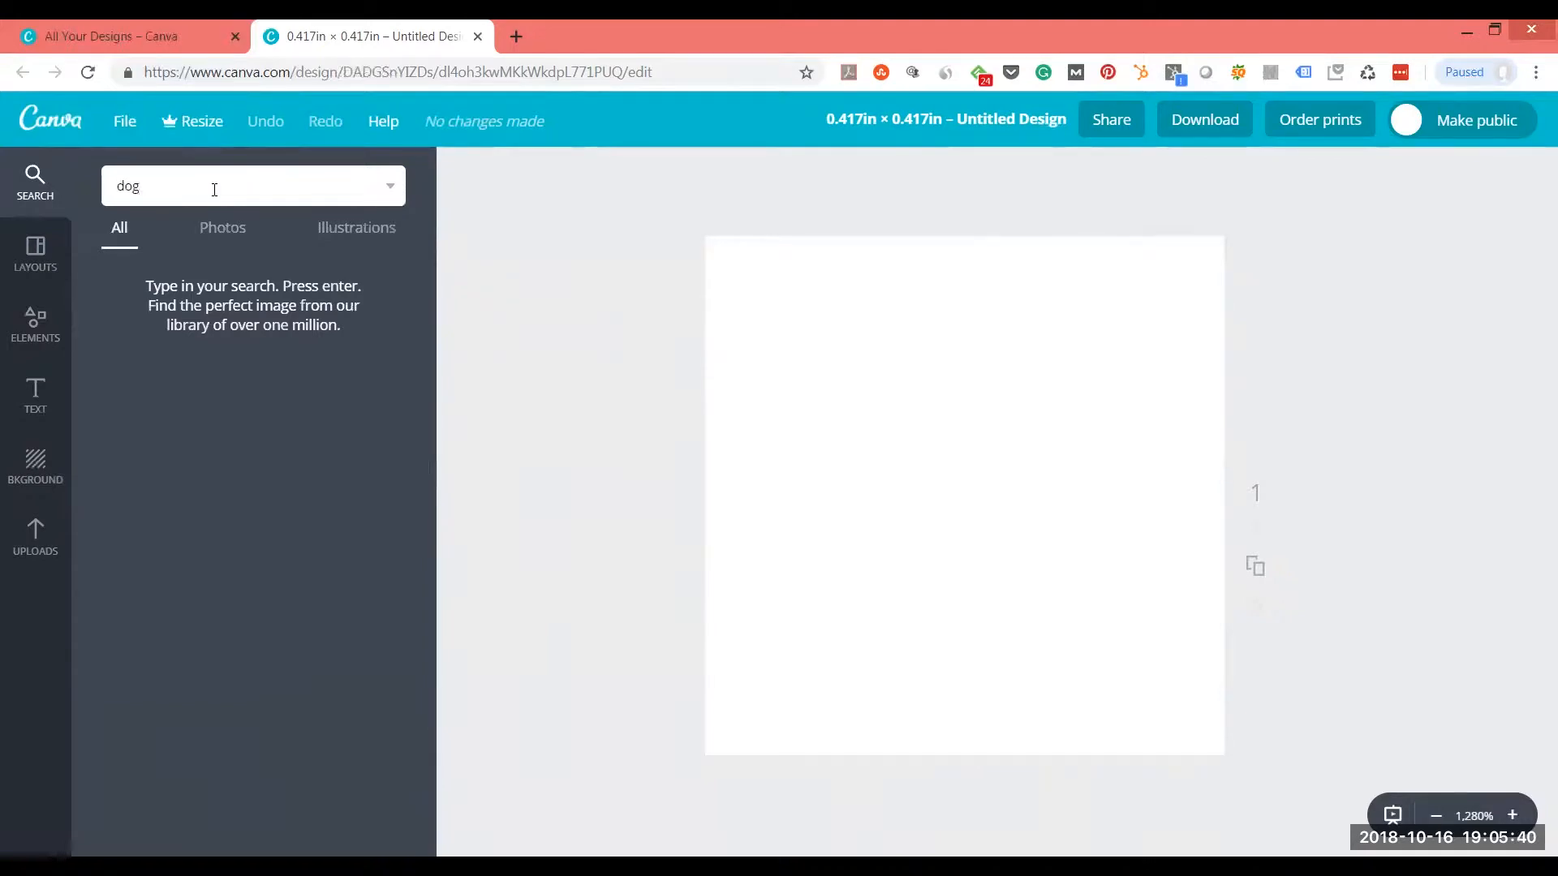
left_click(218, 224)
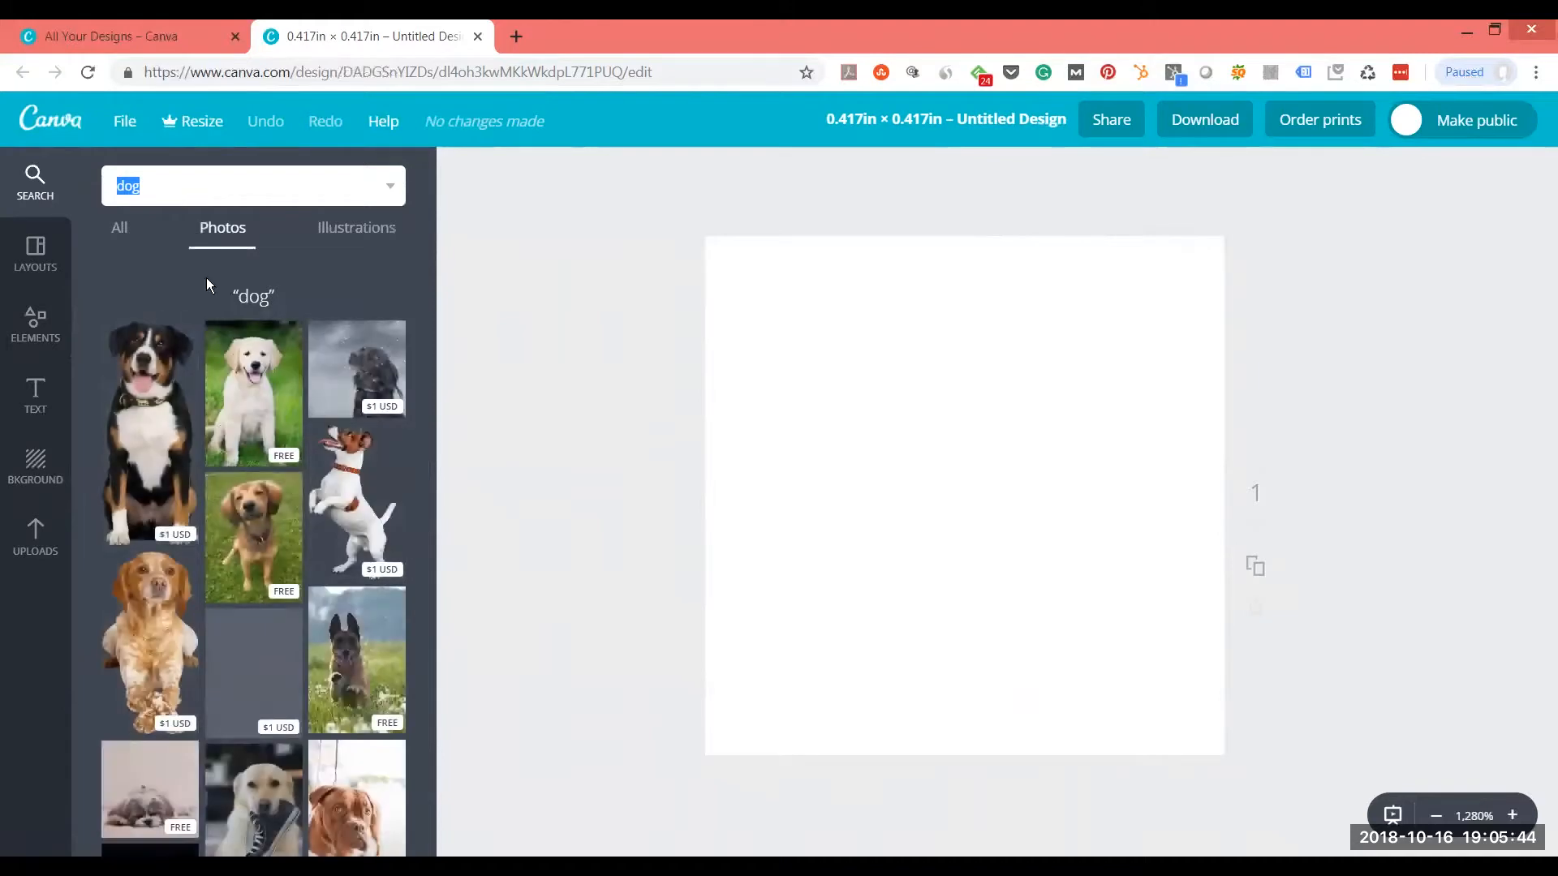
scroll(273, 560, "down", 15)
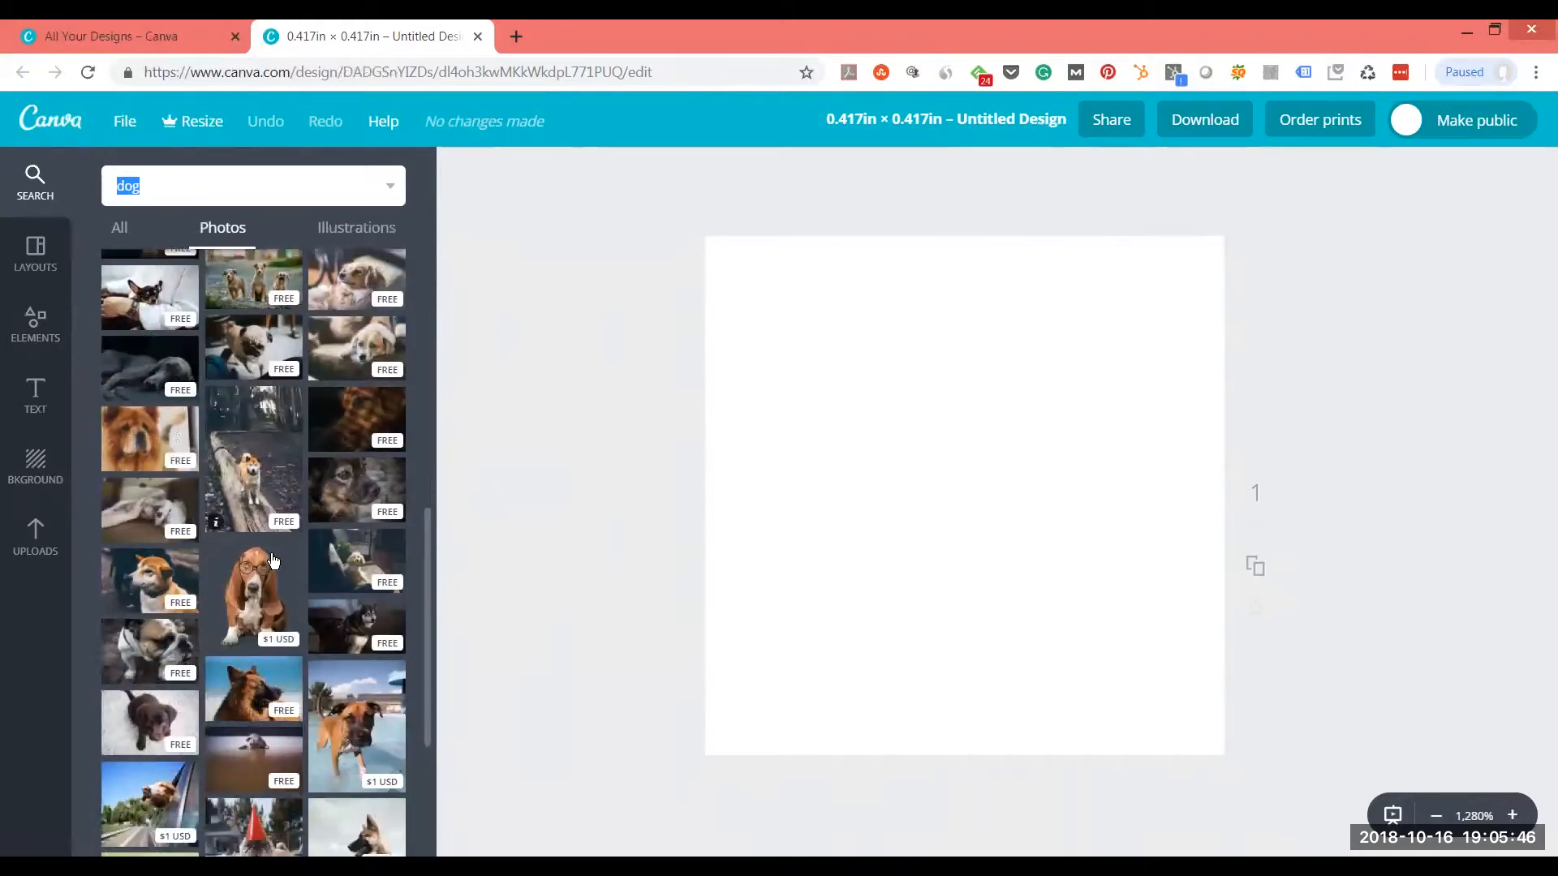
scroll(274, 560, "down", 3)
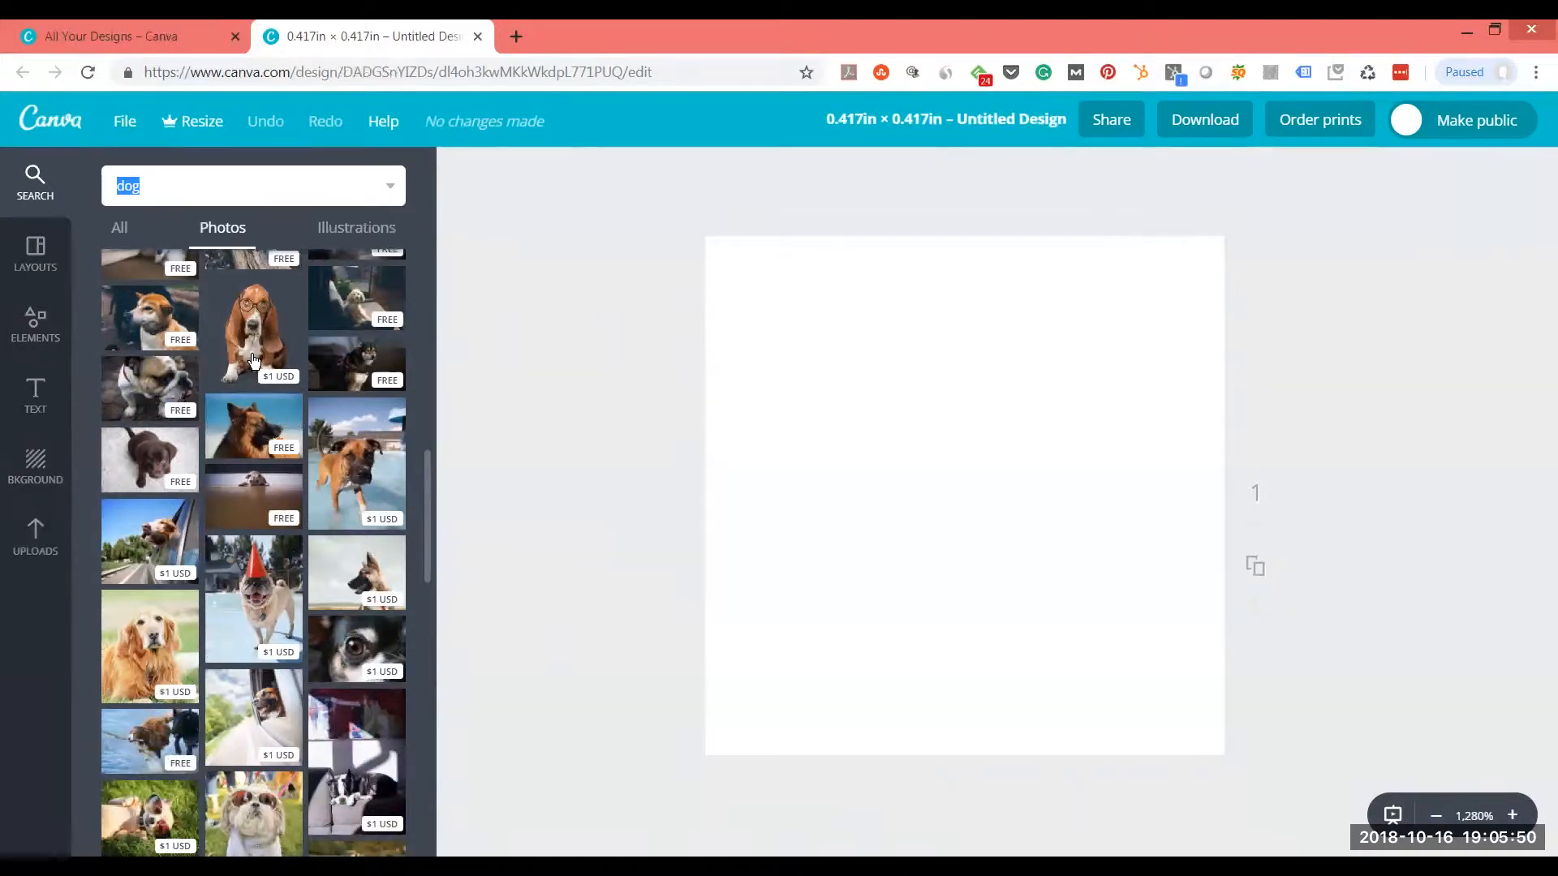
scroll(353, 329, "up", 20)
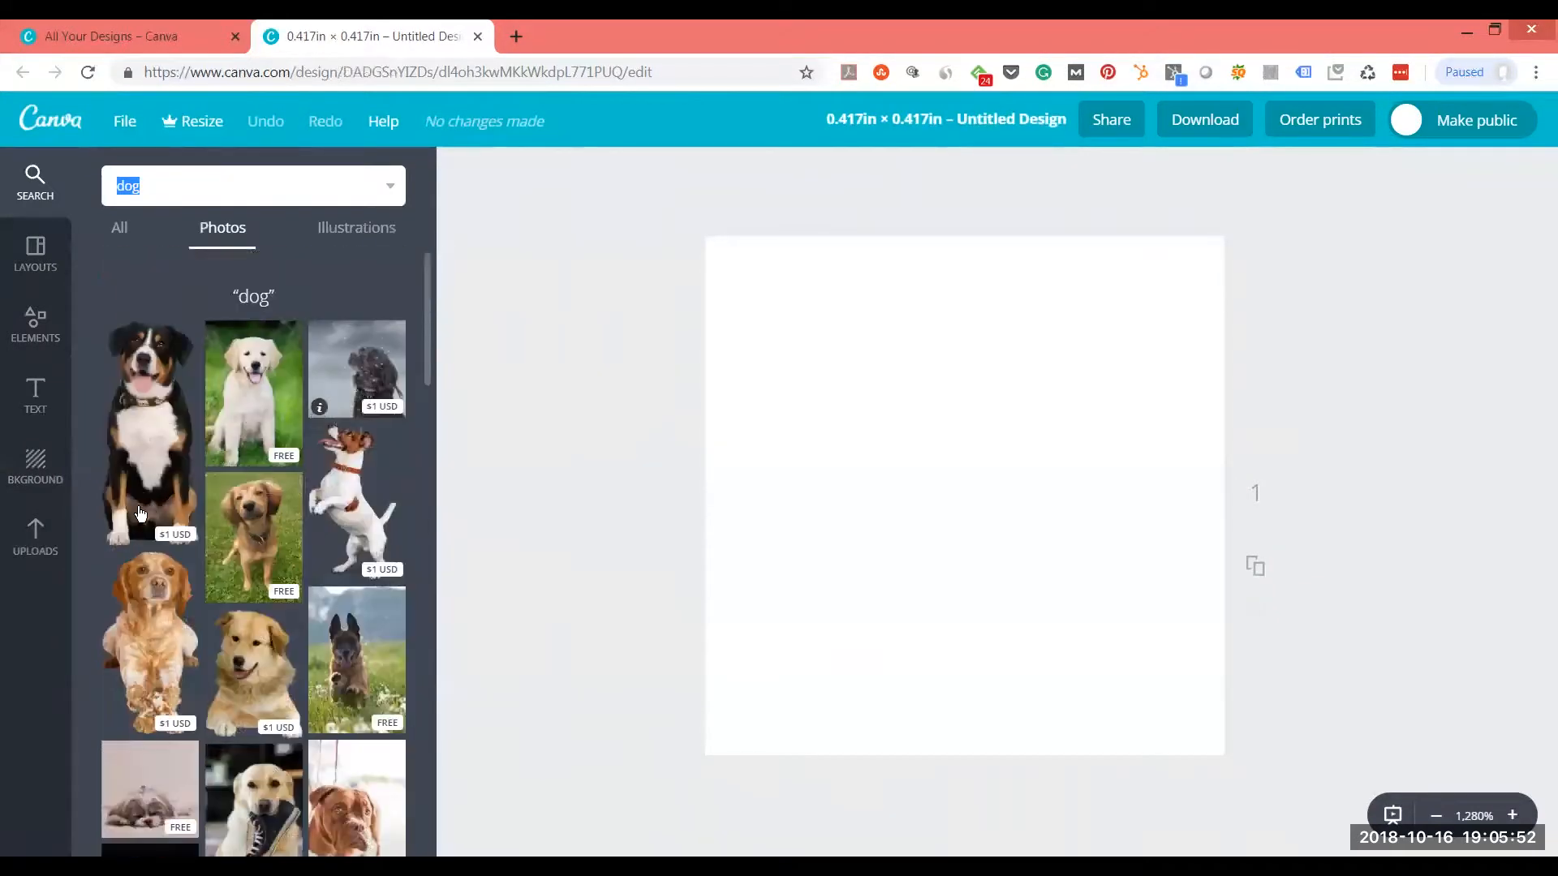
Place the uploaded three-person group photo on the page, shrink it, and align it with the page's left edge.
left_click(32, 548)
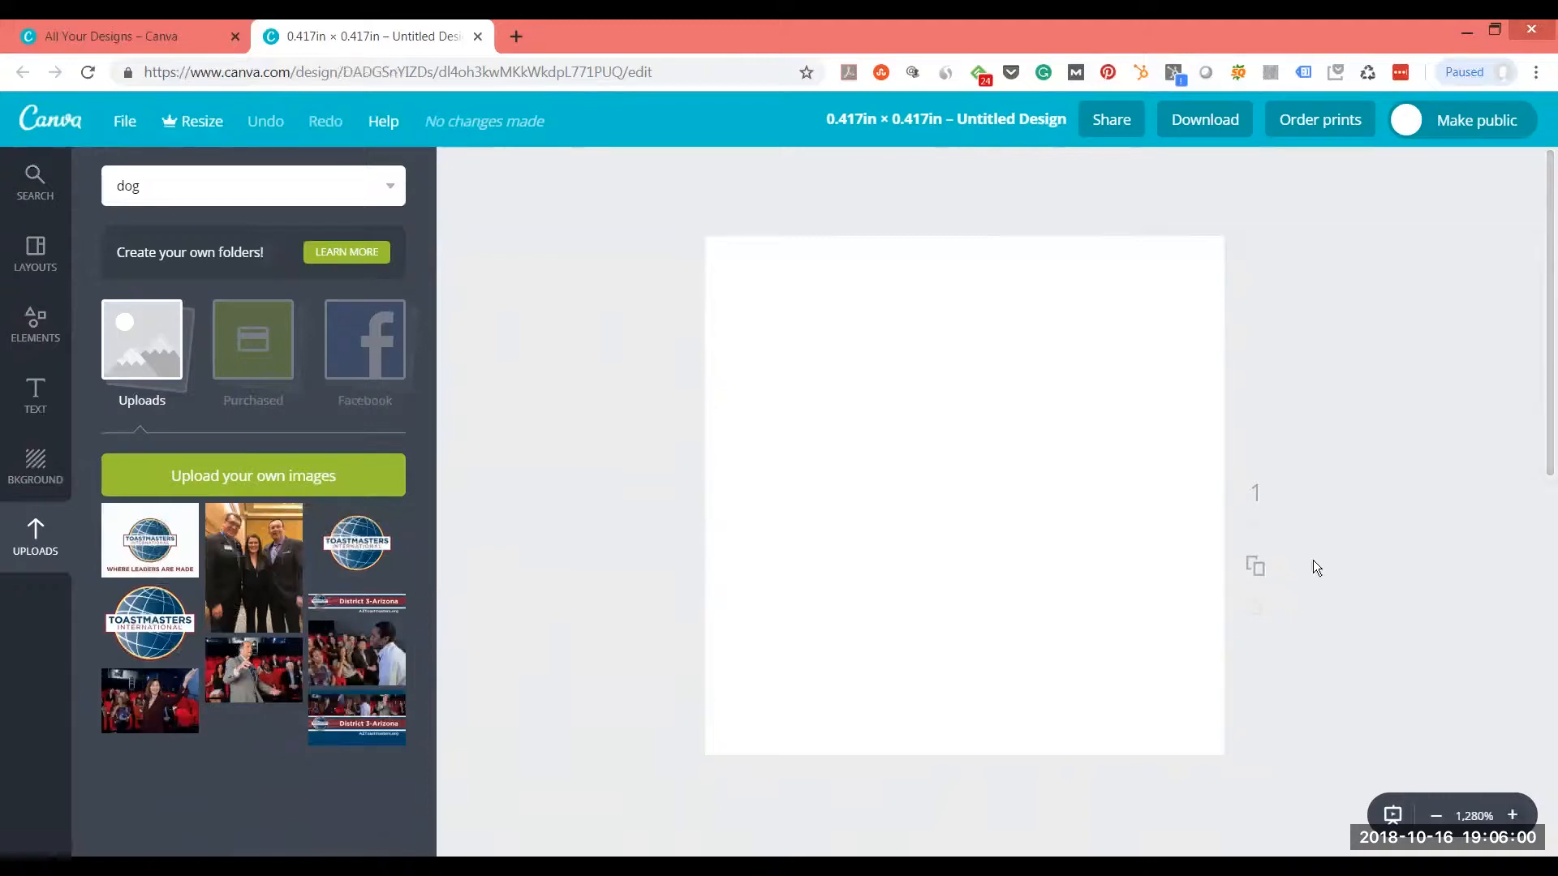
left_click_drag(254, 568, 895, 440)
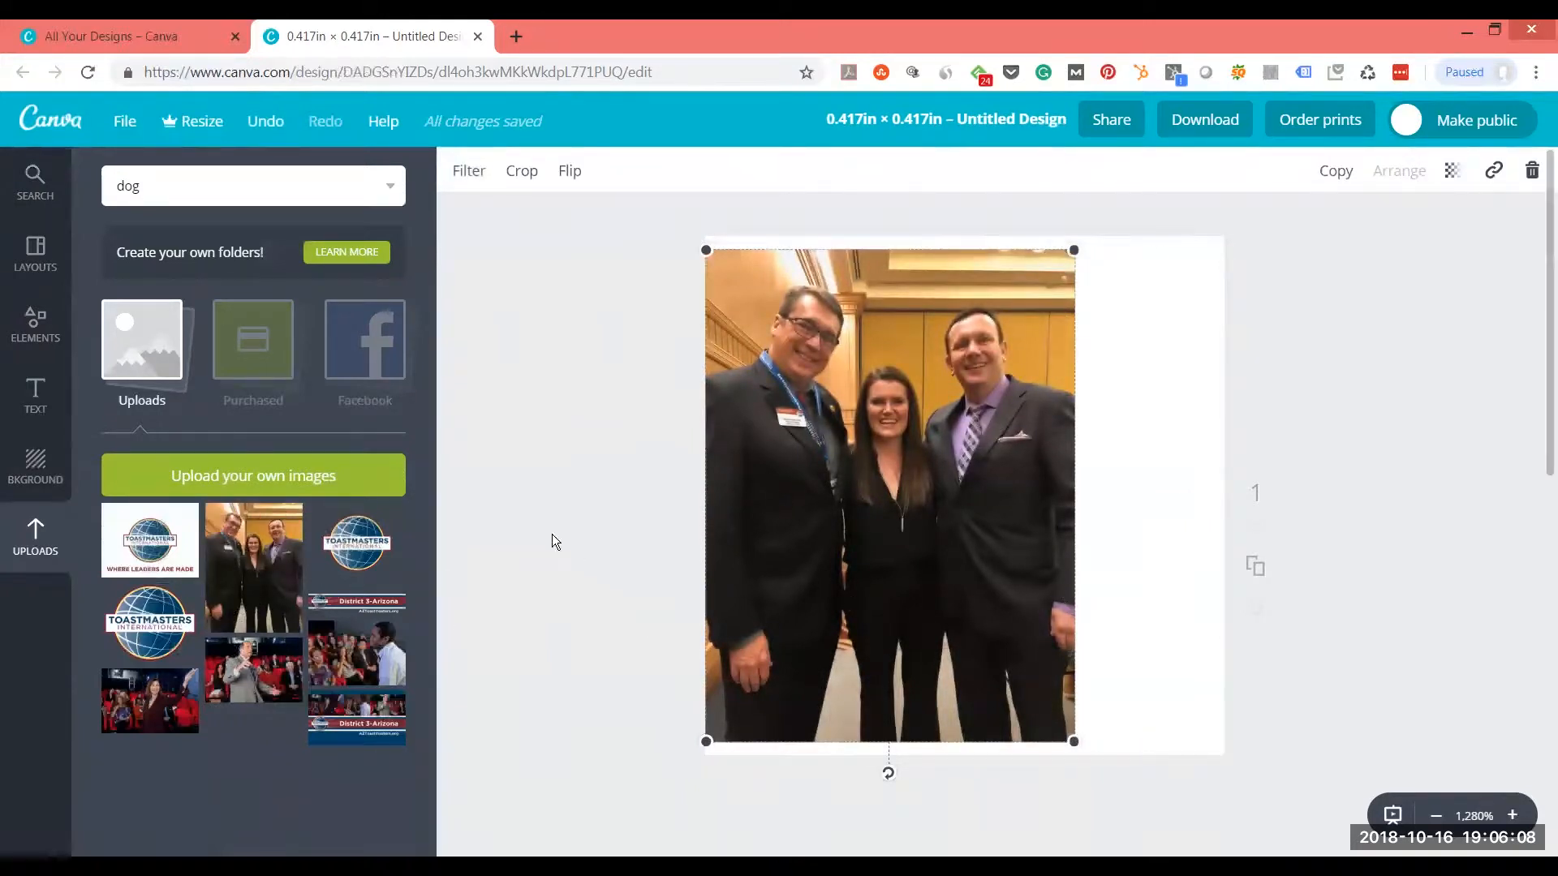
left_click_drag(904, 489, 910, 471)
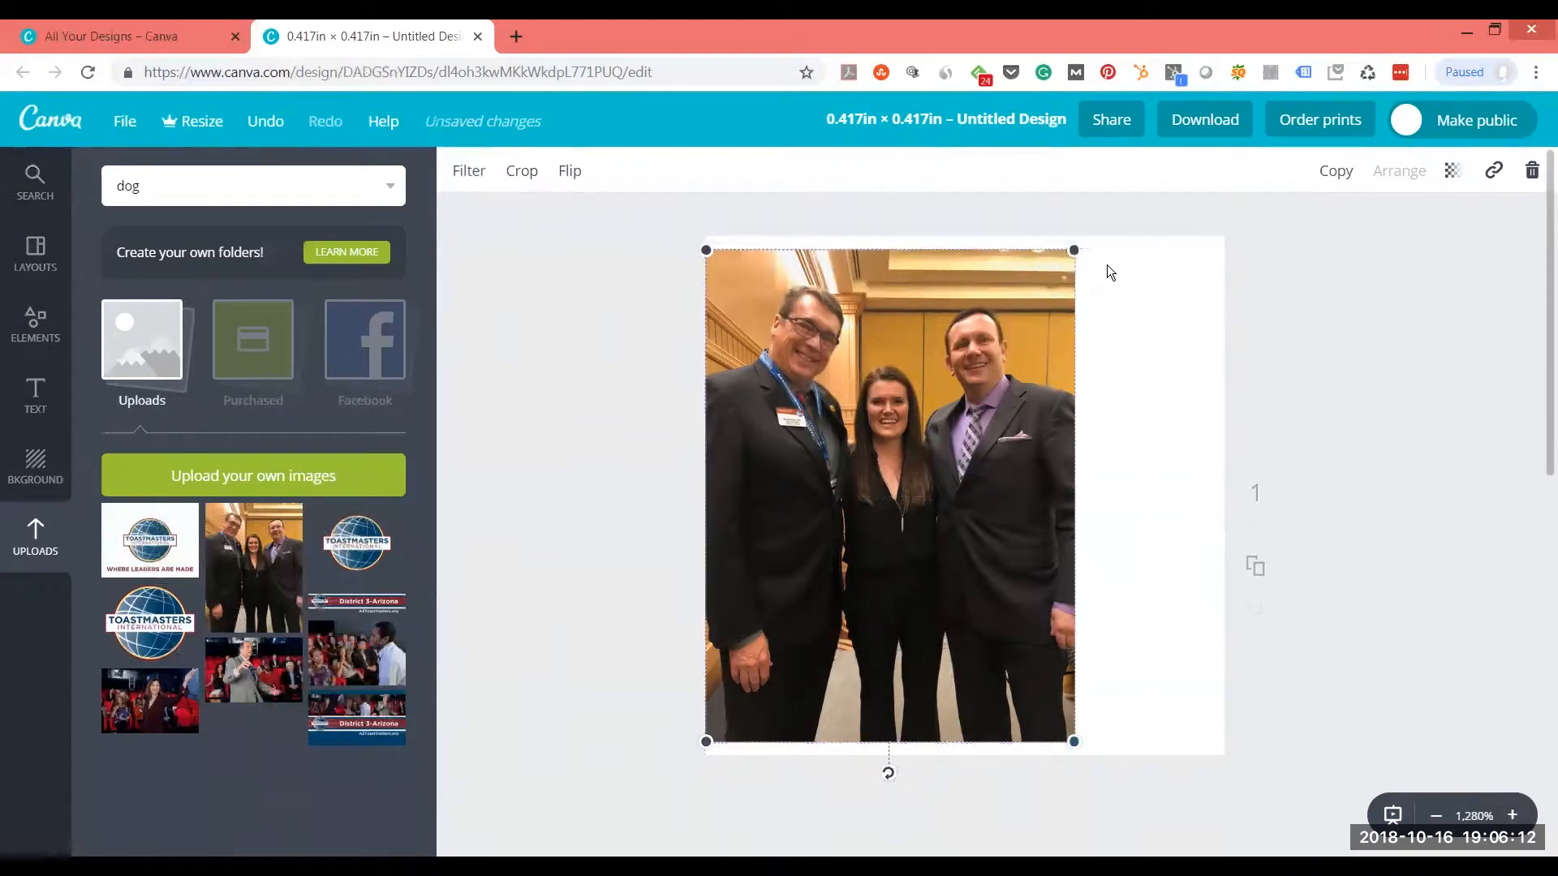
left_click_drag(1073, 257, 1127, 276)
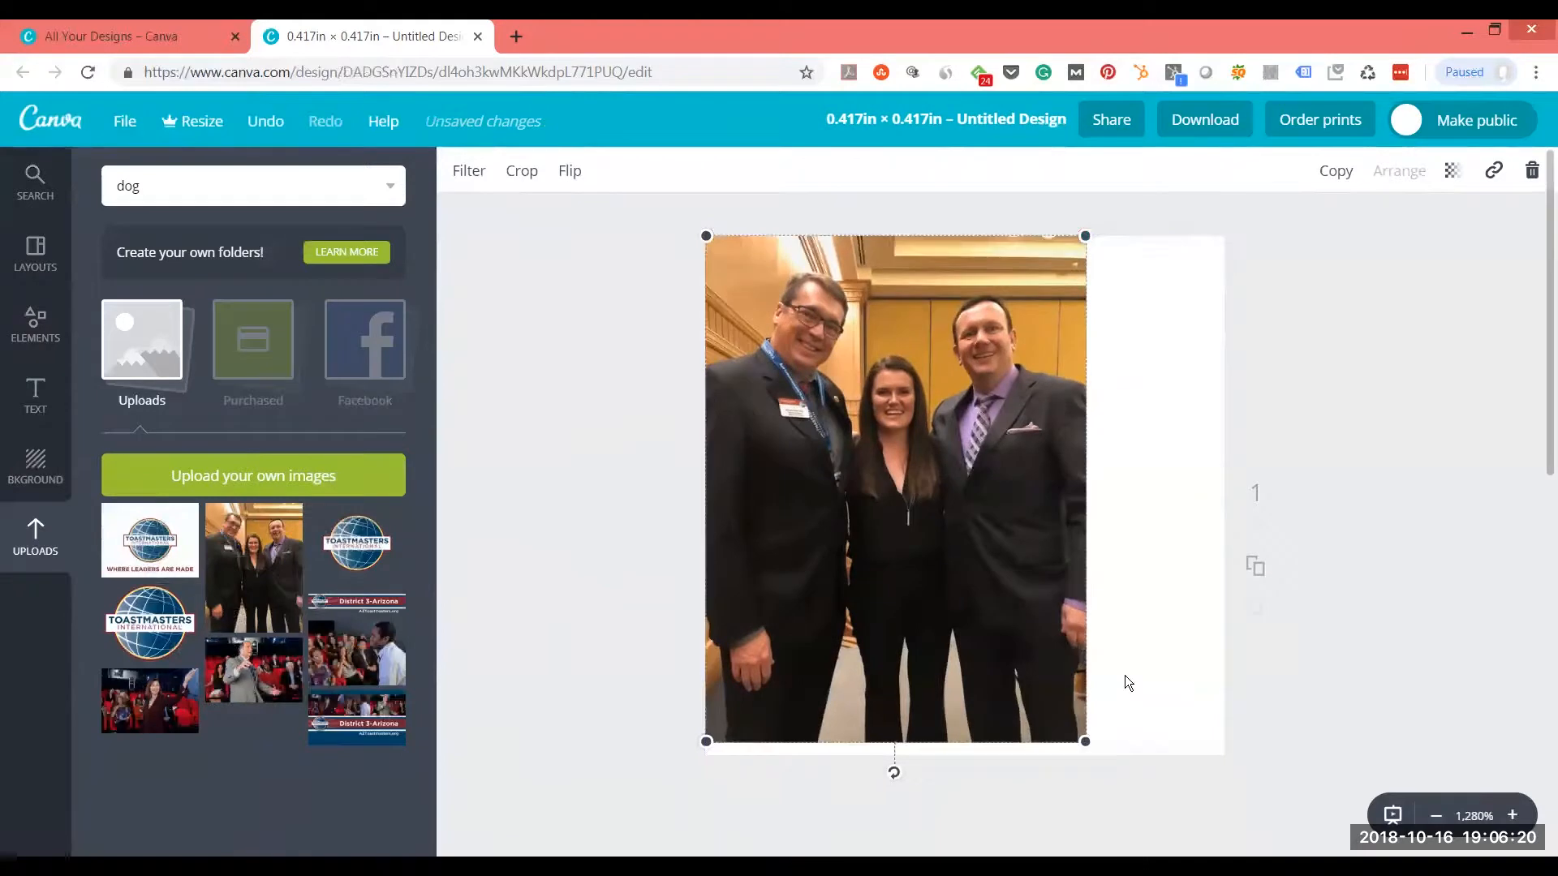
left_click_drag(1083, 741, 1071, 632)
key("ctrl+z")
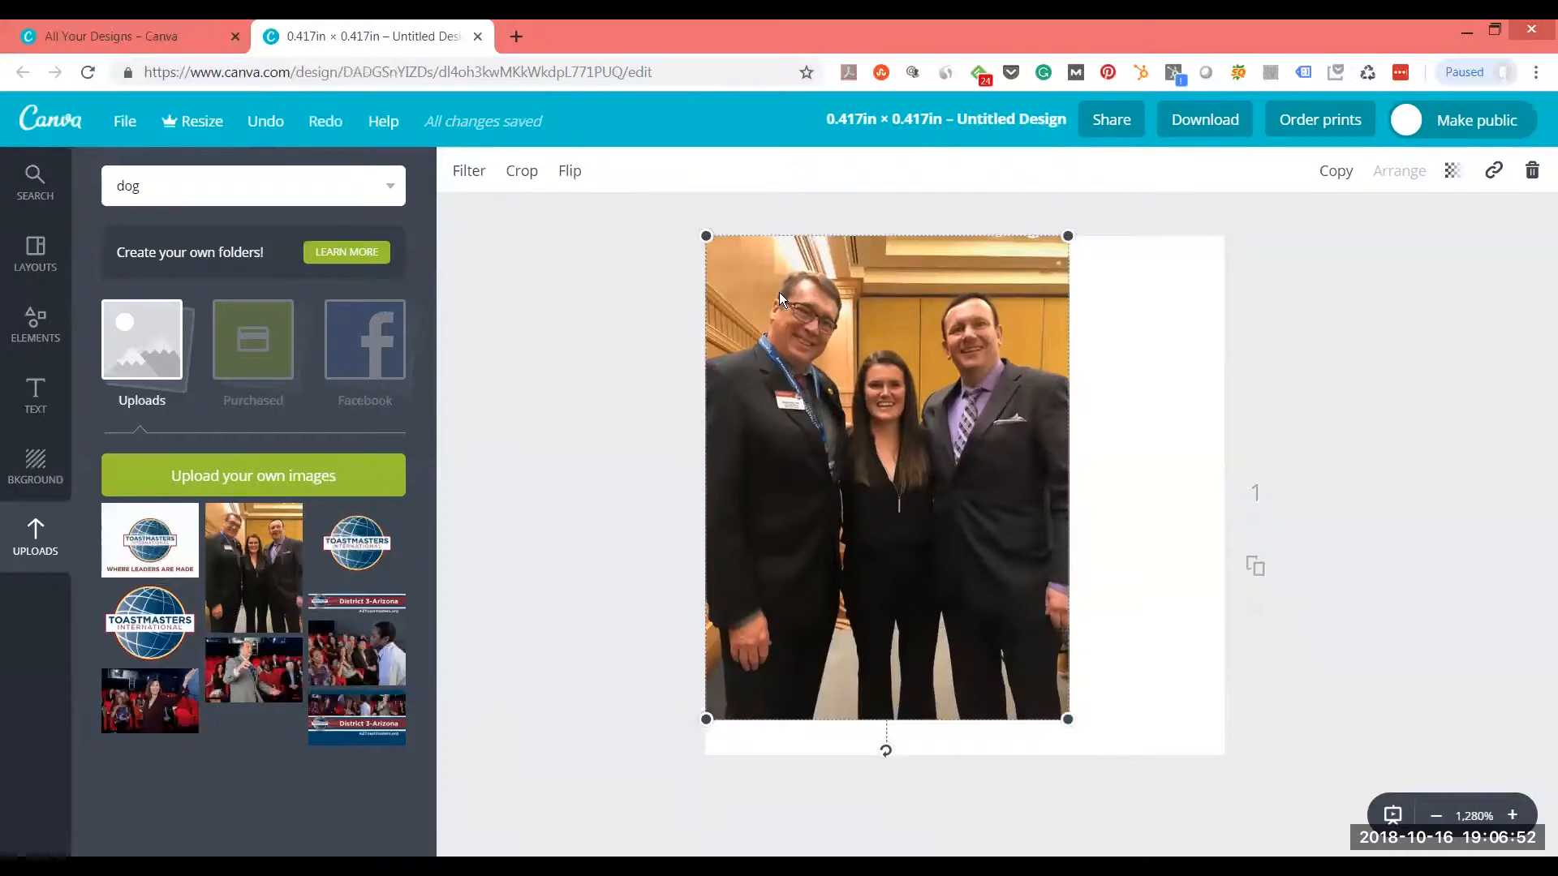
left_click_drag(1068, 720, 939, 679)
left_click_drag(849, 423, 862, 481)
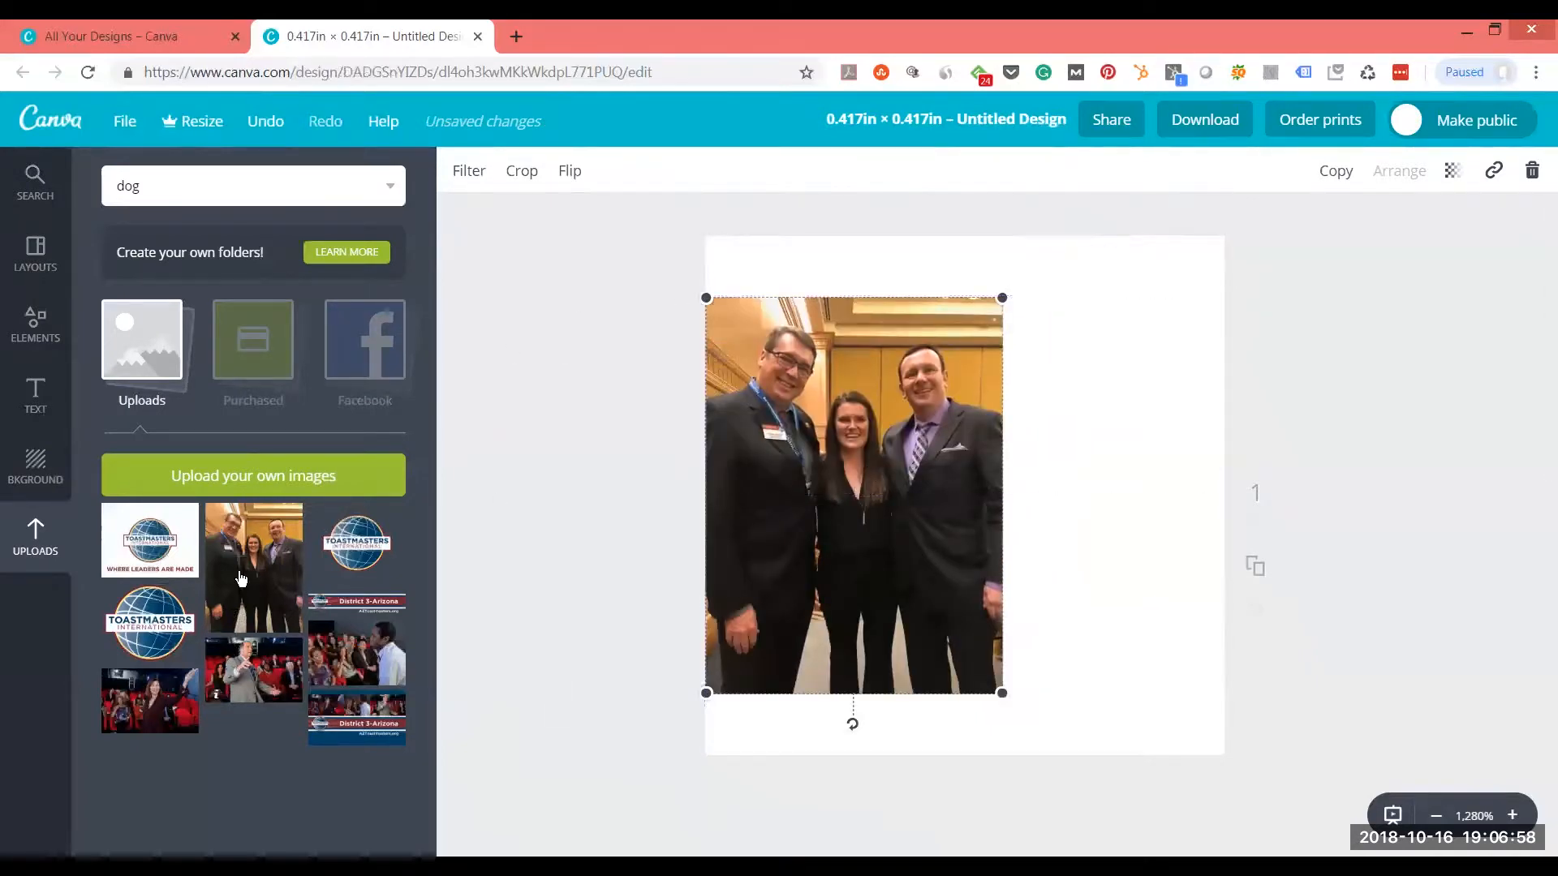
Add the uploaded Toastmasters logo with the "Where Leaders Are Made" tagline to the blank area right of the group photo.
left_click_drag(182, 556, 1045, 664)
left_click_drag(607, 377, 982, 664)
left_click_drag(1082, 695, 1072, 598)
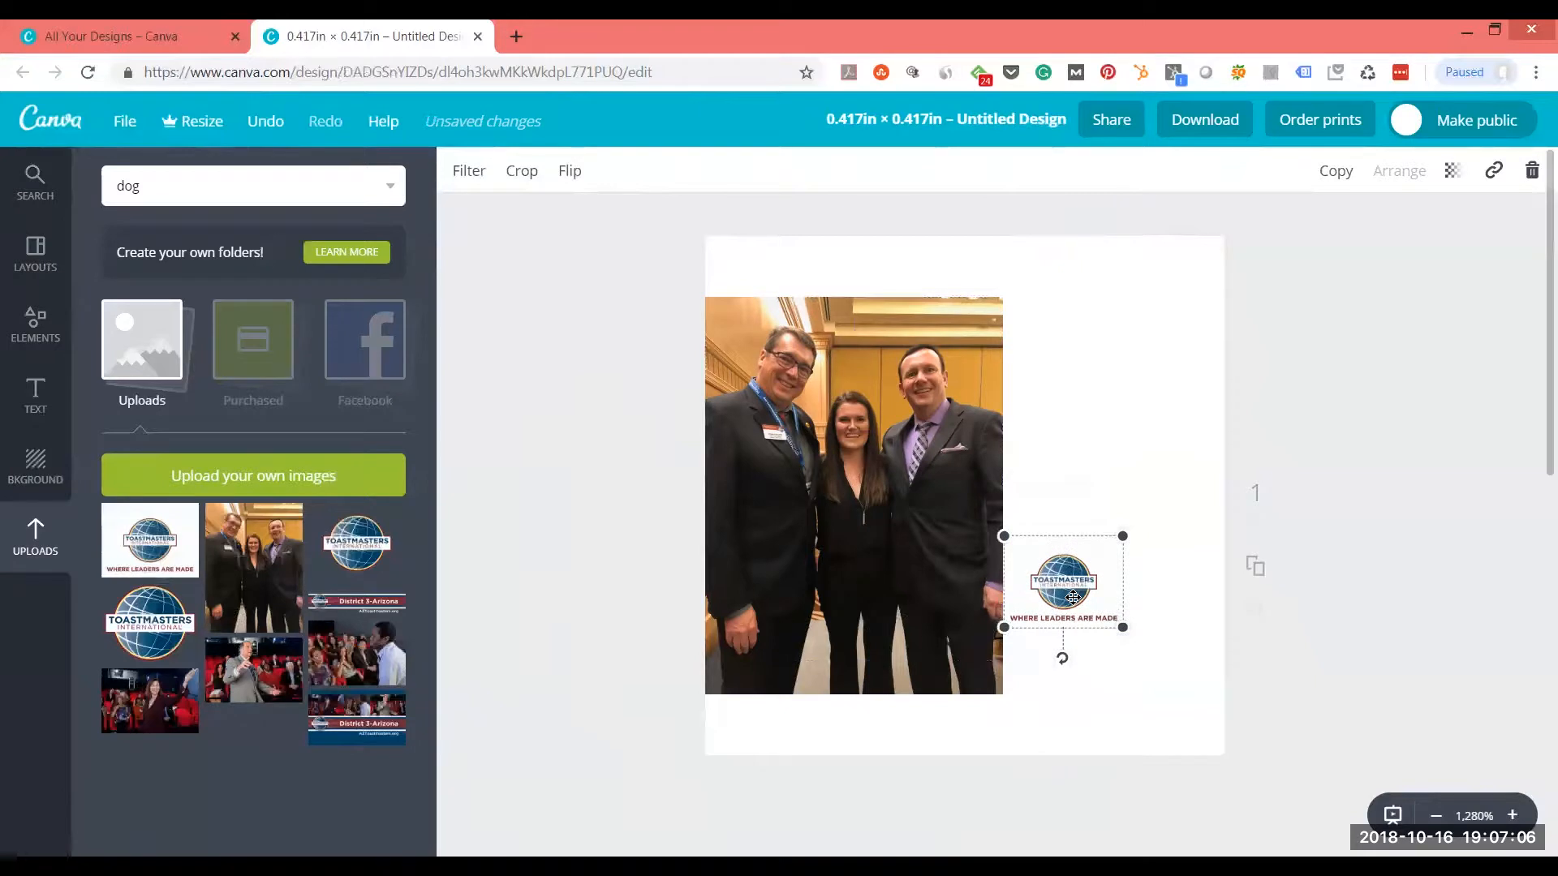
Nudge the Toastmasters logo rightward away from the photo and down toward the page's lower right corner, and deselect it.
key("Right")
key("Right")
key("Right")
key("Right")
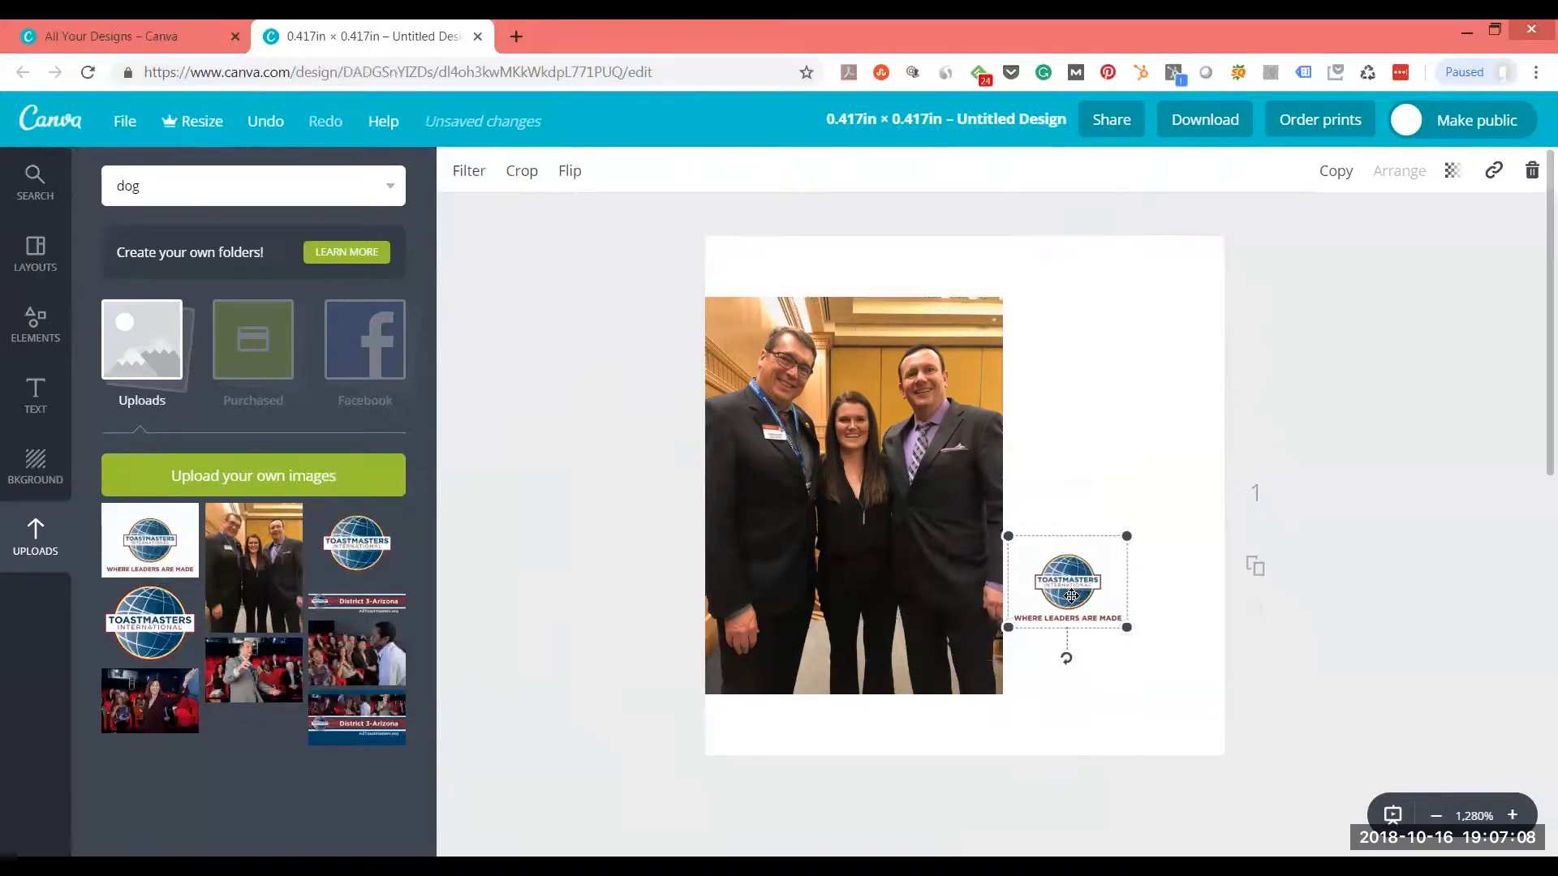
key("Right")
key("Right")
key("Right")
key("Right")
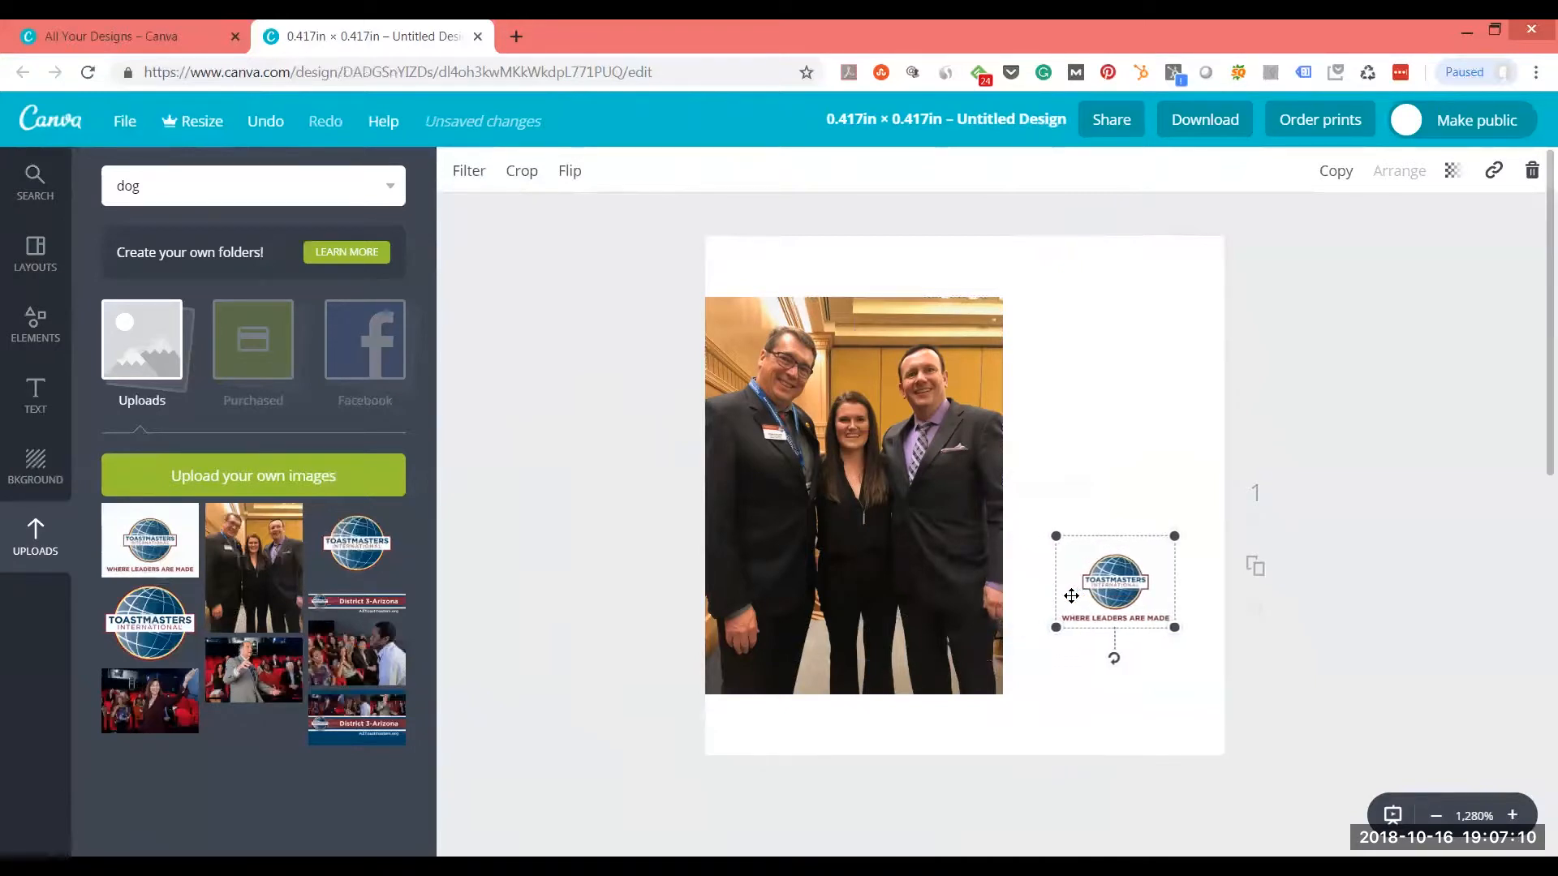
key("Left")
key("Left")
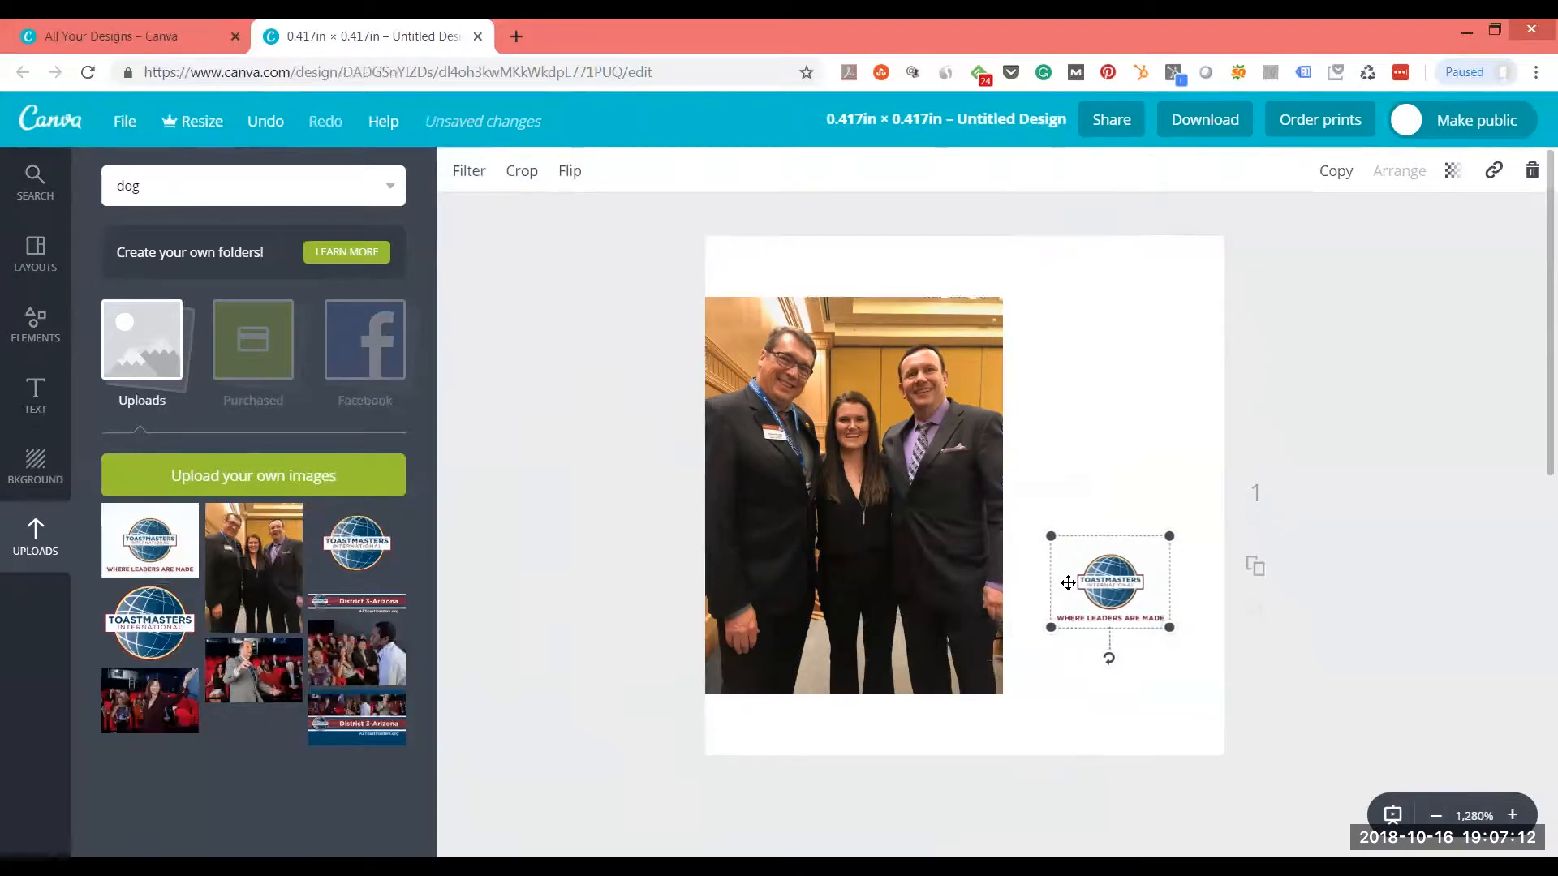
key("Down")
key("Down")
key("Down")
key("Down")
key("Down")
key("Down")
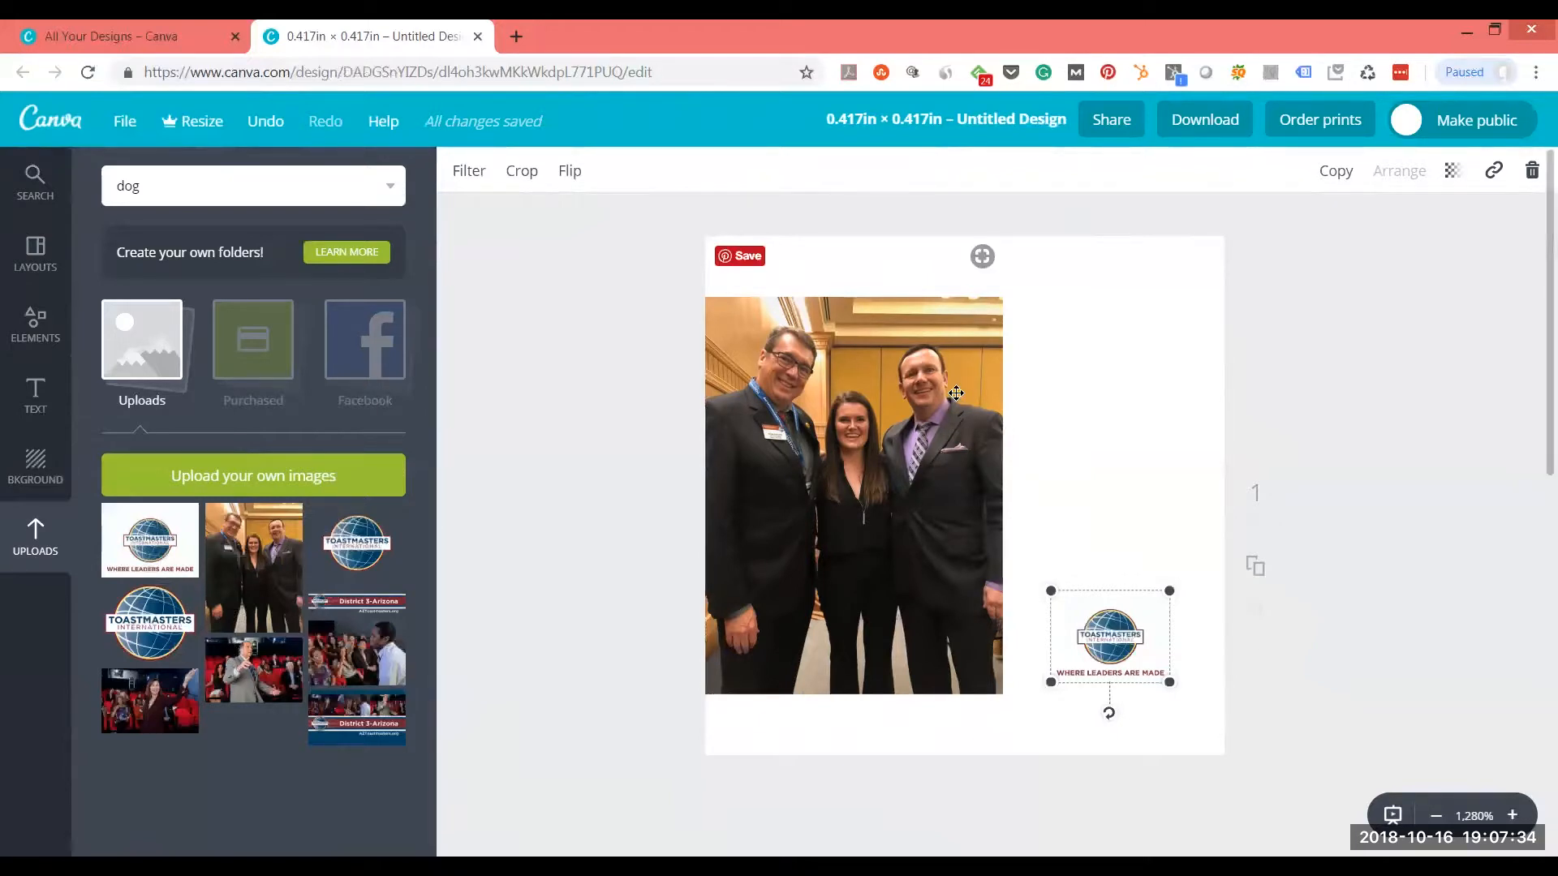
left_click(1074, 442)
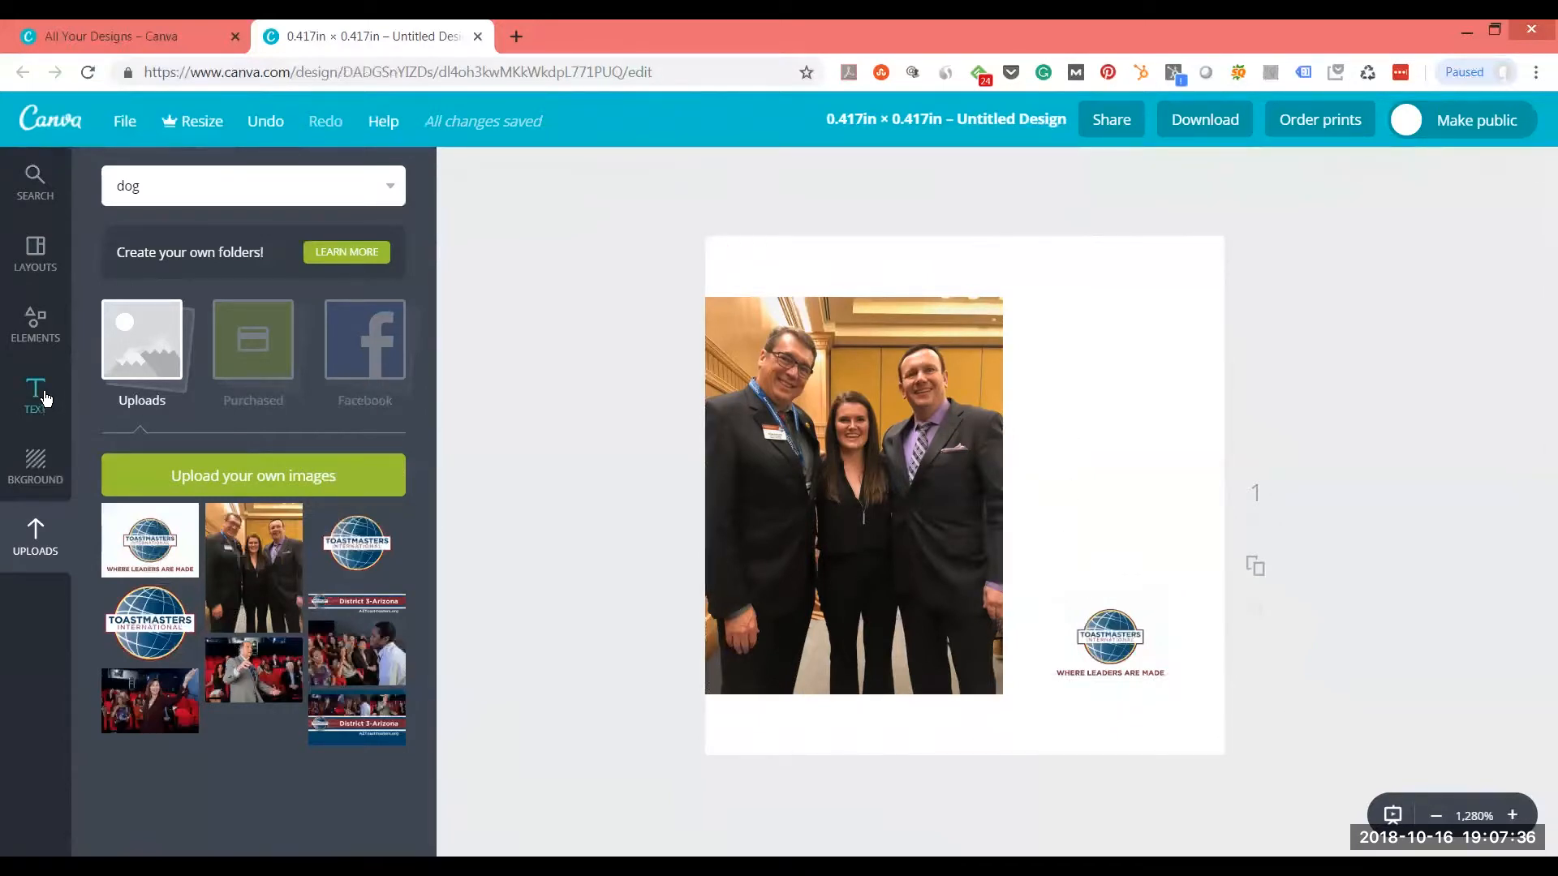
Try to fit a default heading onto the page by narrowing, rotating and moving its text box, and delete it.
left_click(34, 393)
left_click_drag(215, 307, 508, 213)
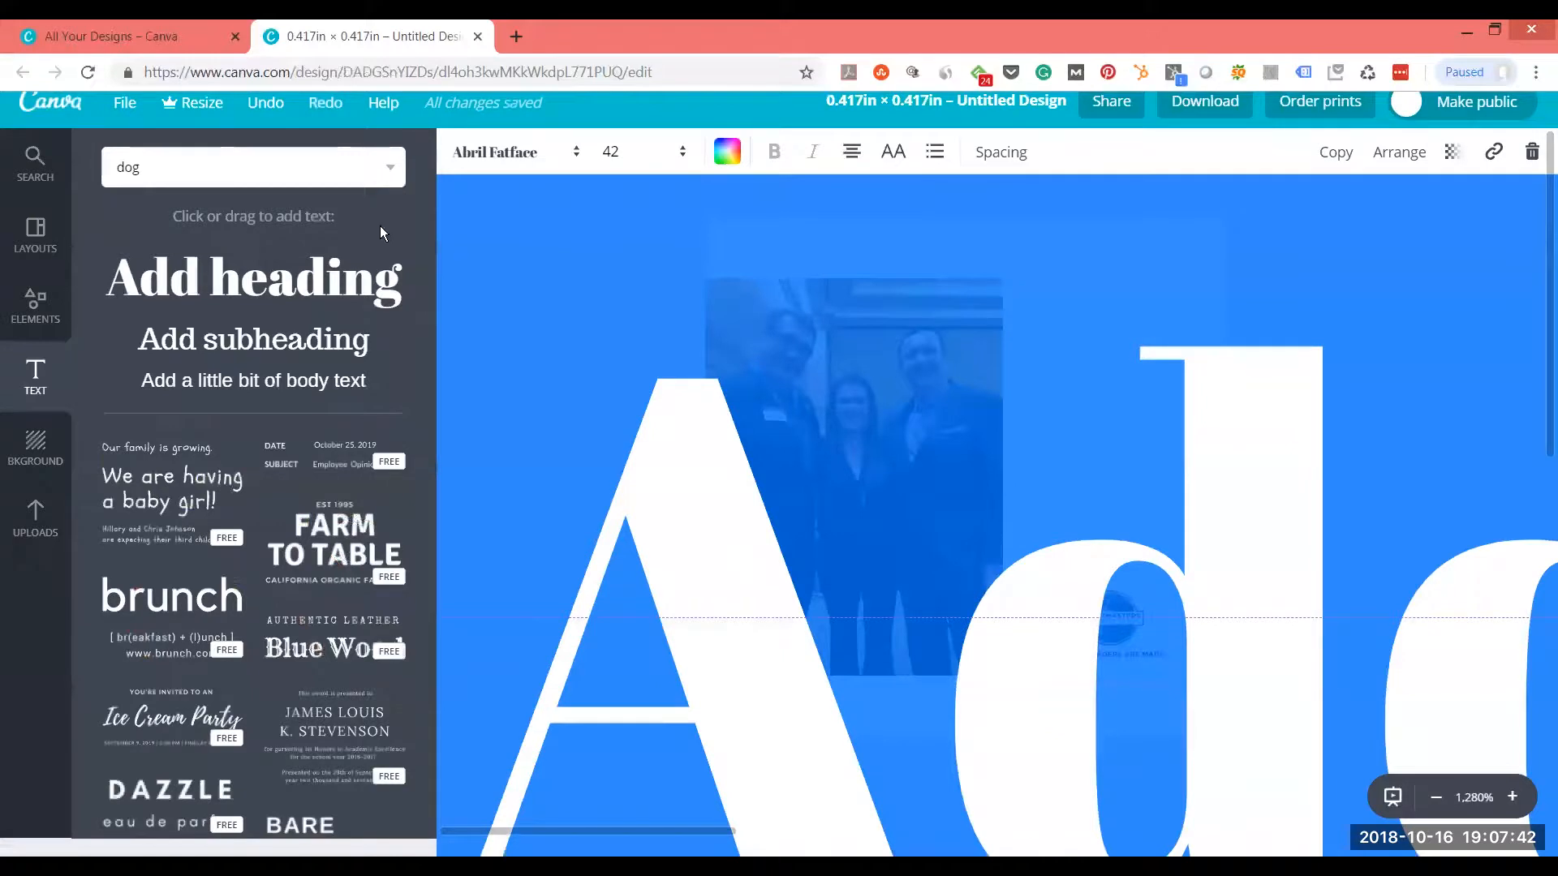
left_click(1436, 798)
left_click(1435, 798)
left_click(1436, 798)
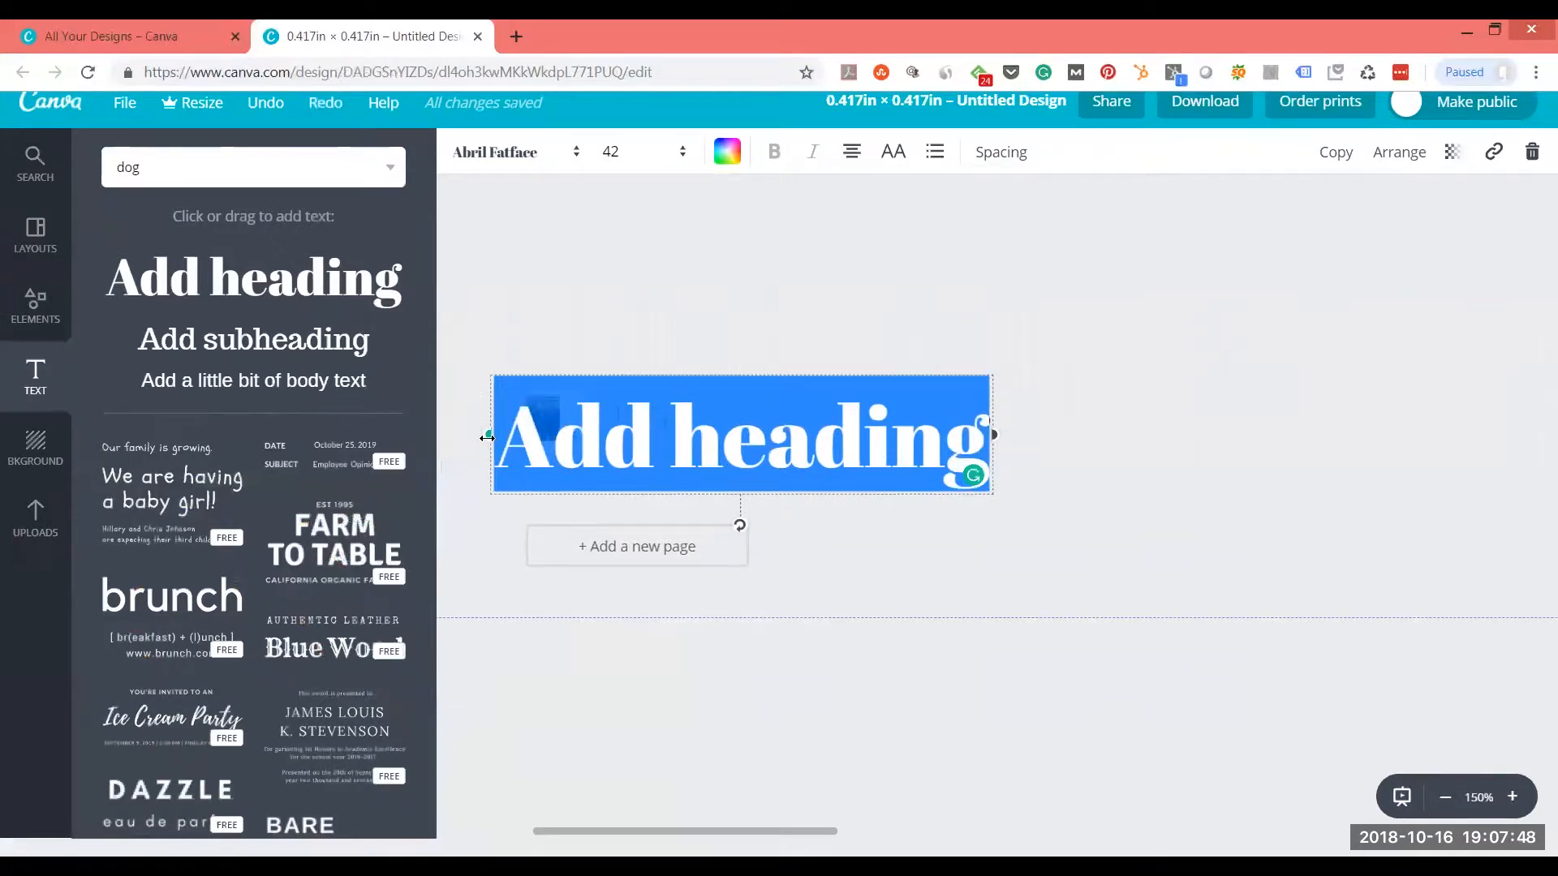
left_click_drag(487, 437, 598, 459)
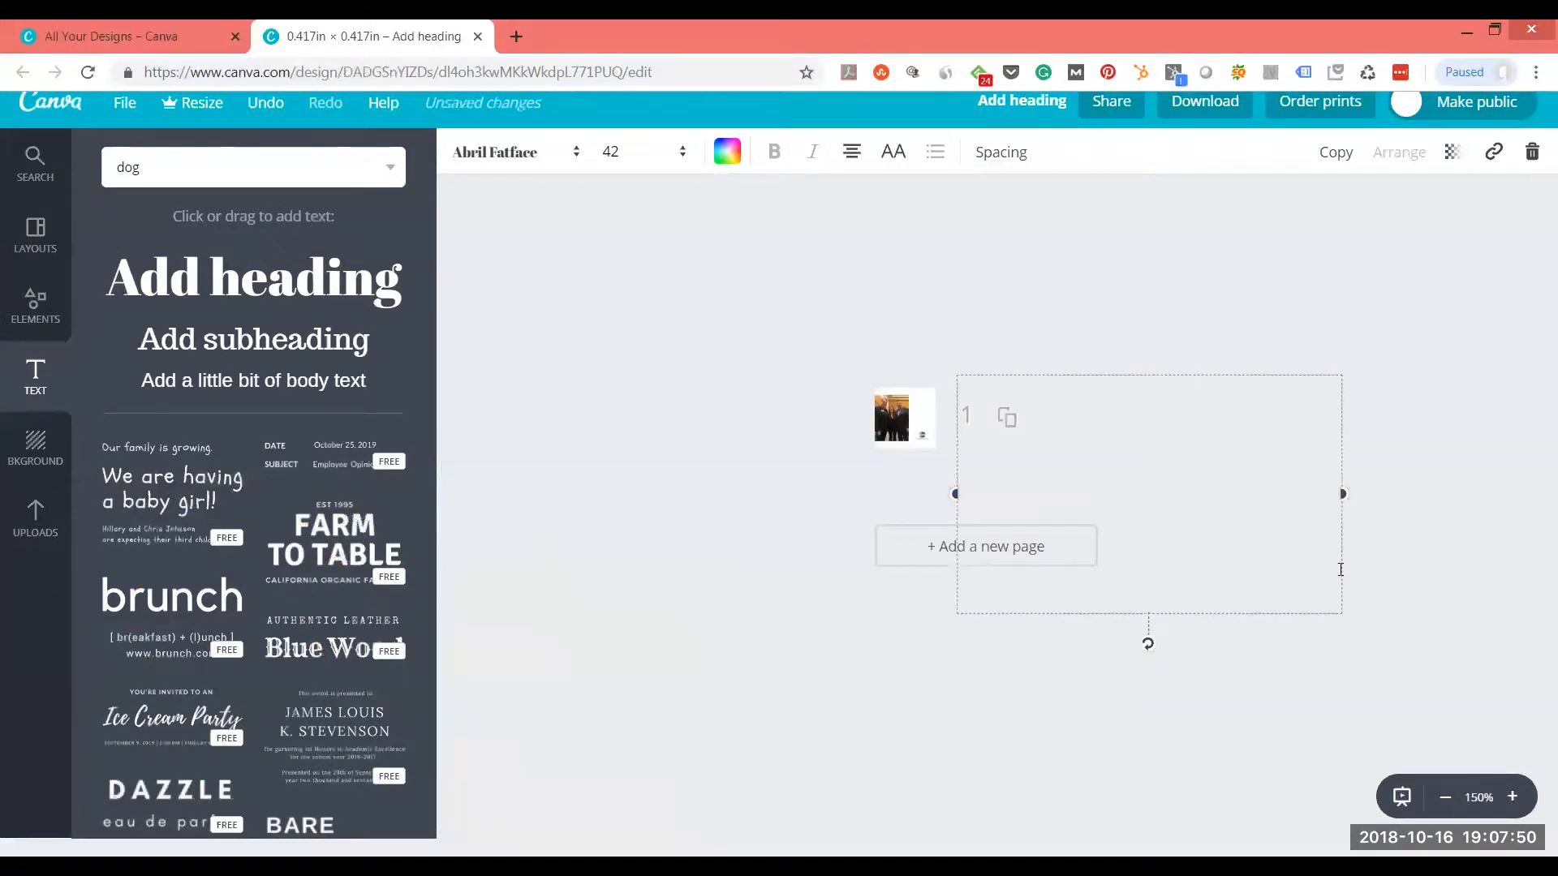
left_click_drag(1335, 493, 1130, 528)
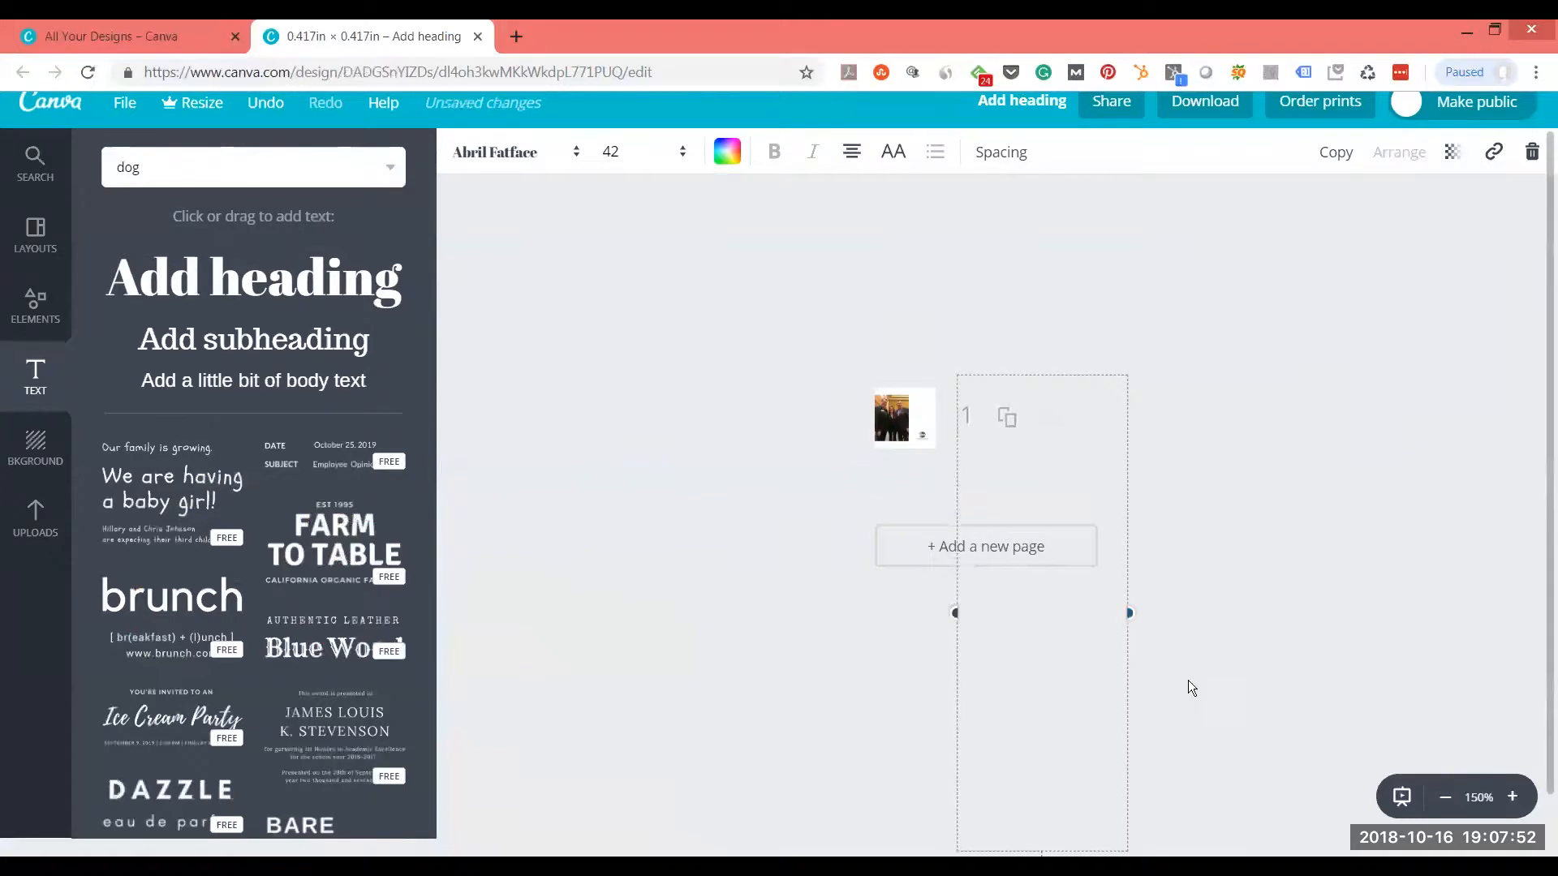
left_click_drag(1131, 616, 1266, 623)
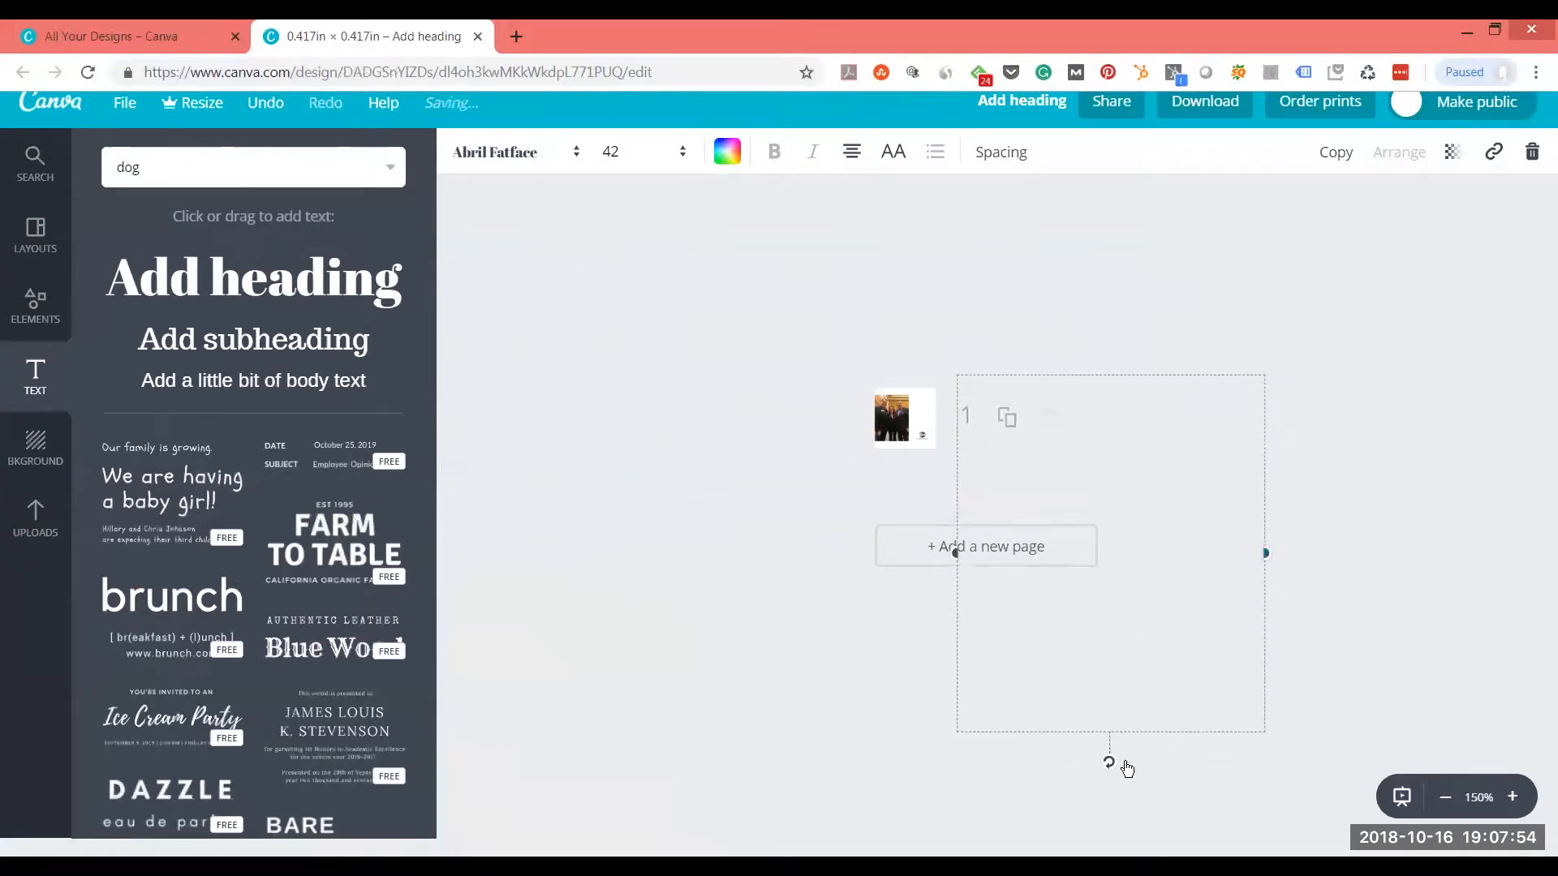
left_click_drag(1109, 762, 977, 712)
left_click_drag(1161, 526, 1050, 450)
key("Delete")
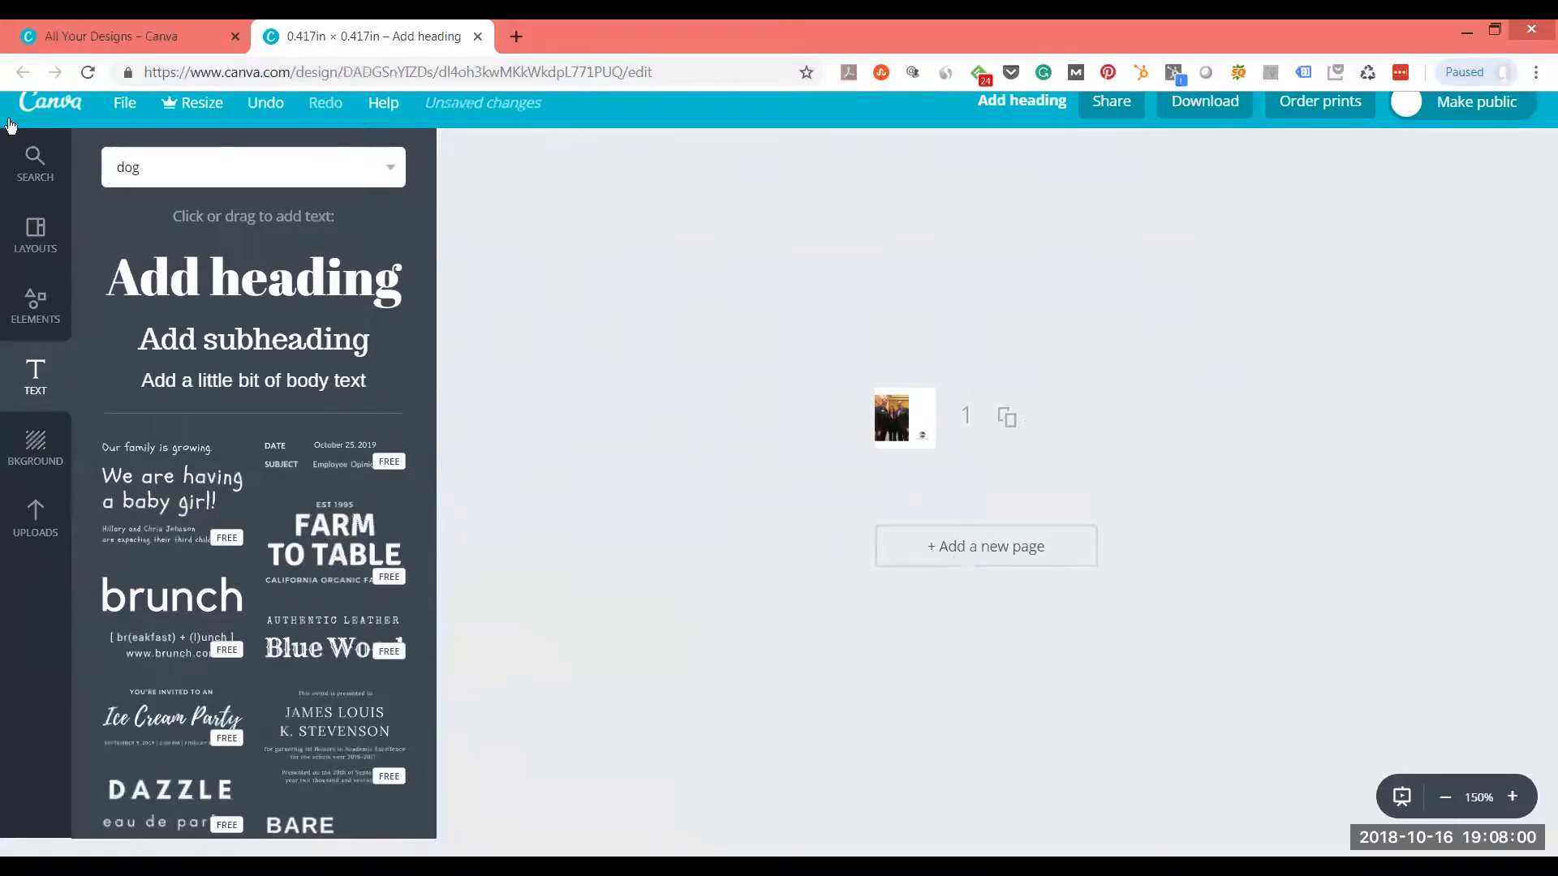
Add a default body text box over the page and browse the list of available fonts.
left_click_drag(226, 392, 807, 423)
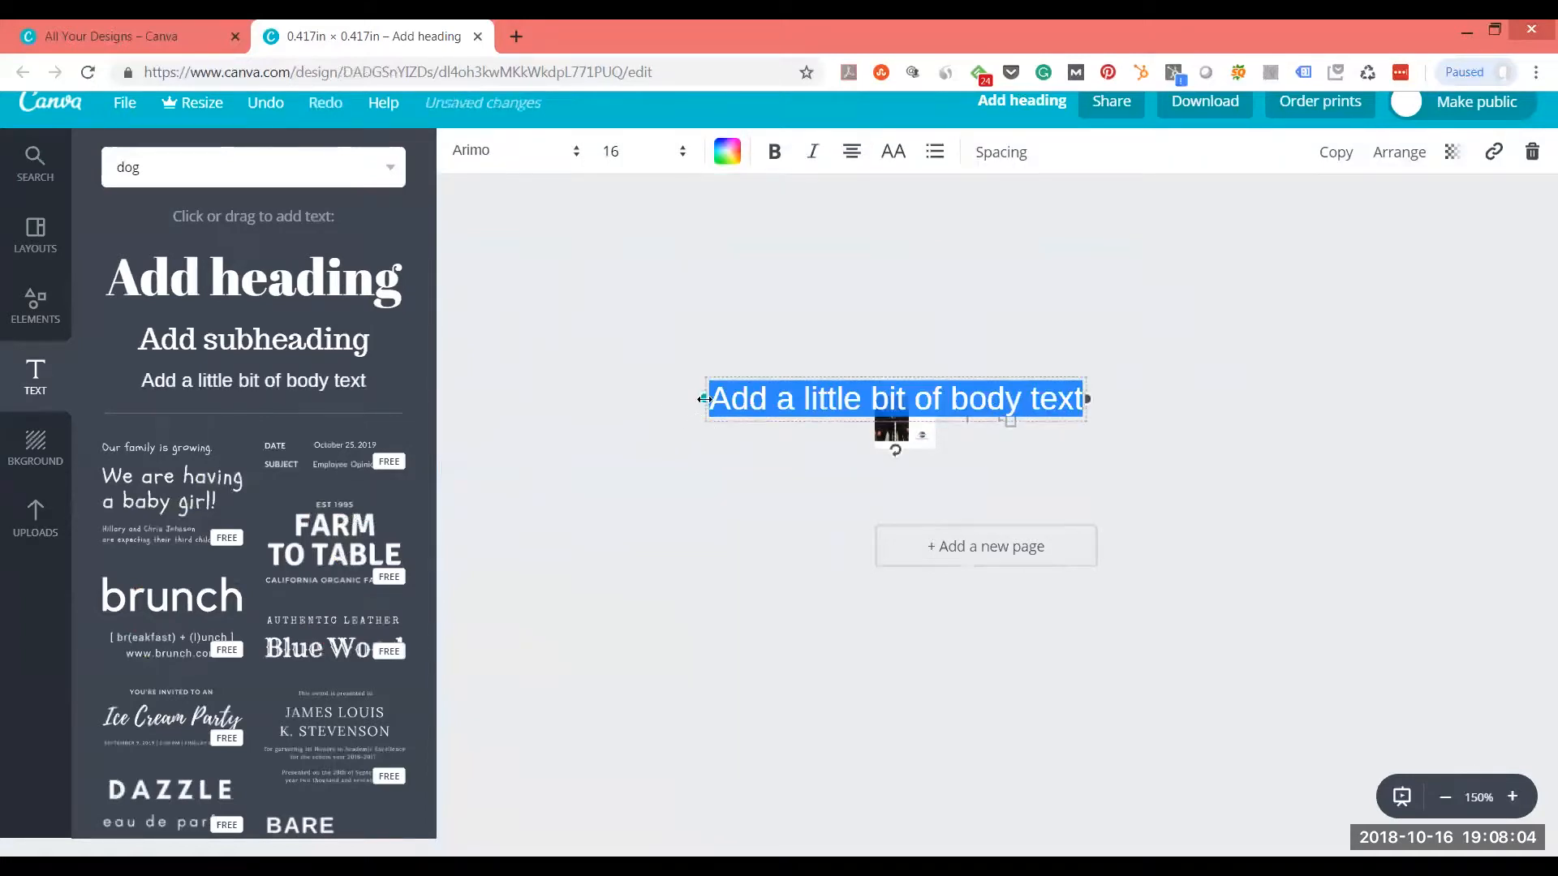
left_click(580, 156)
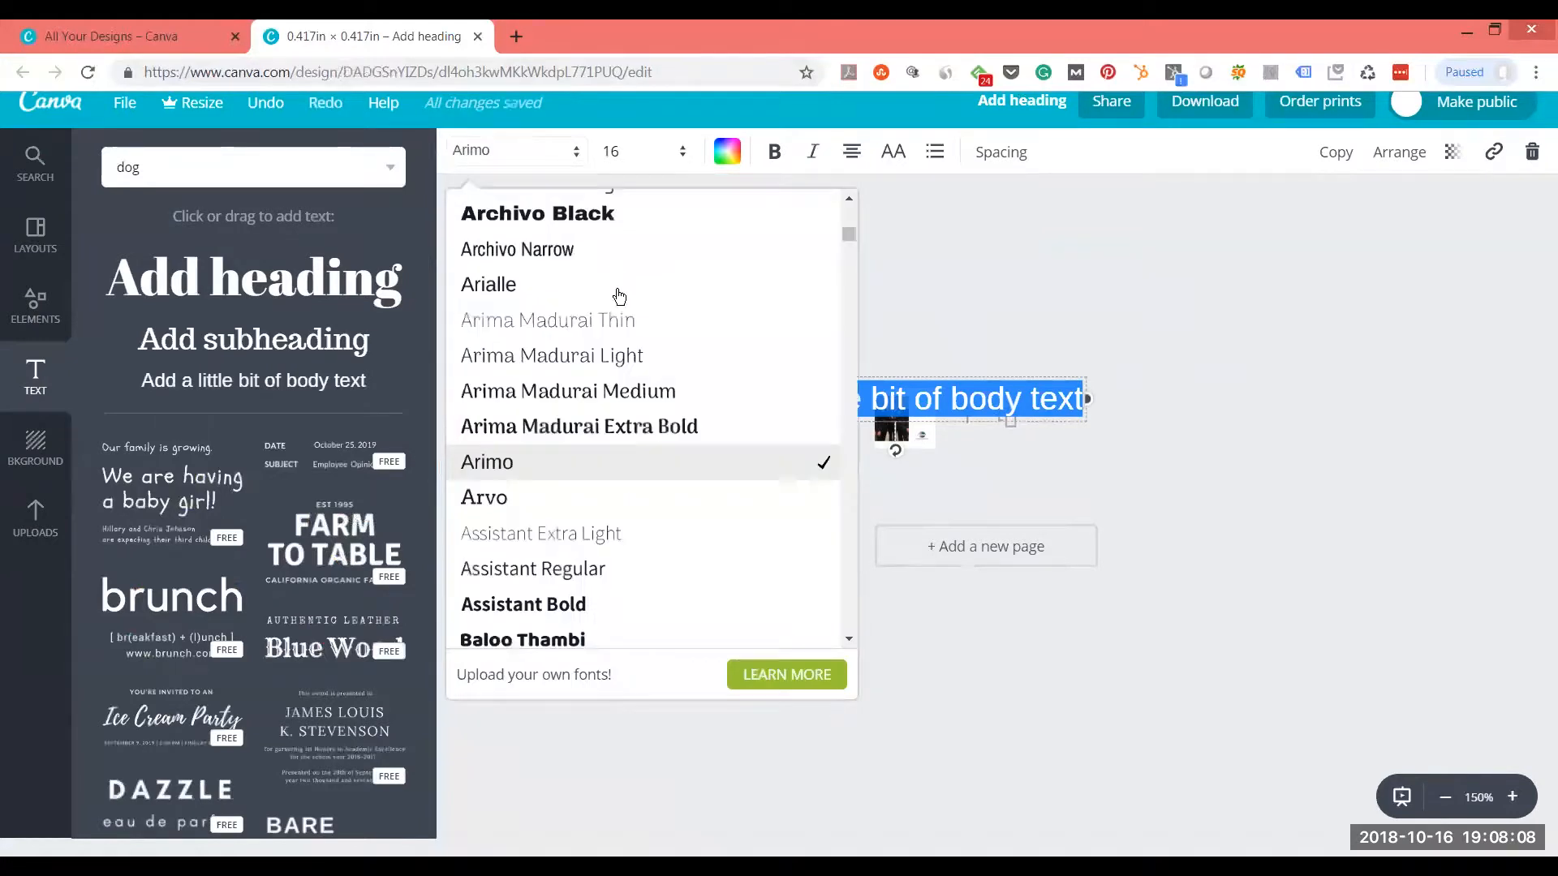
scroll(641, 339, "down", 5)
scroll(646, 341, "down", 10)
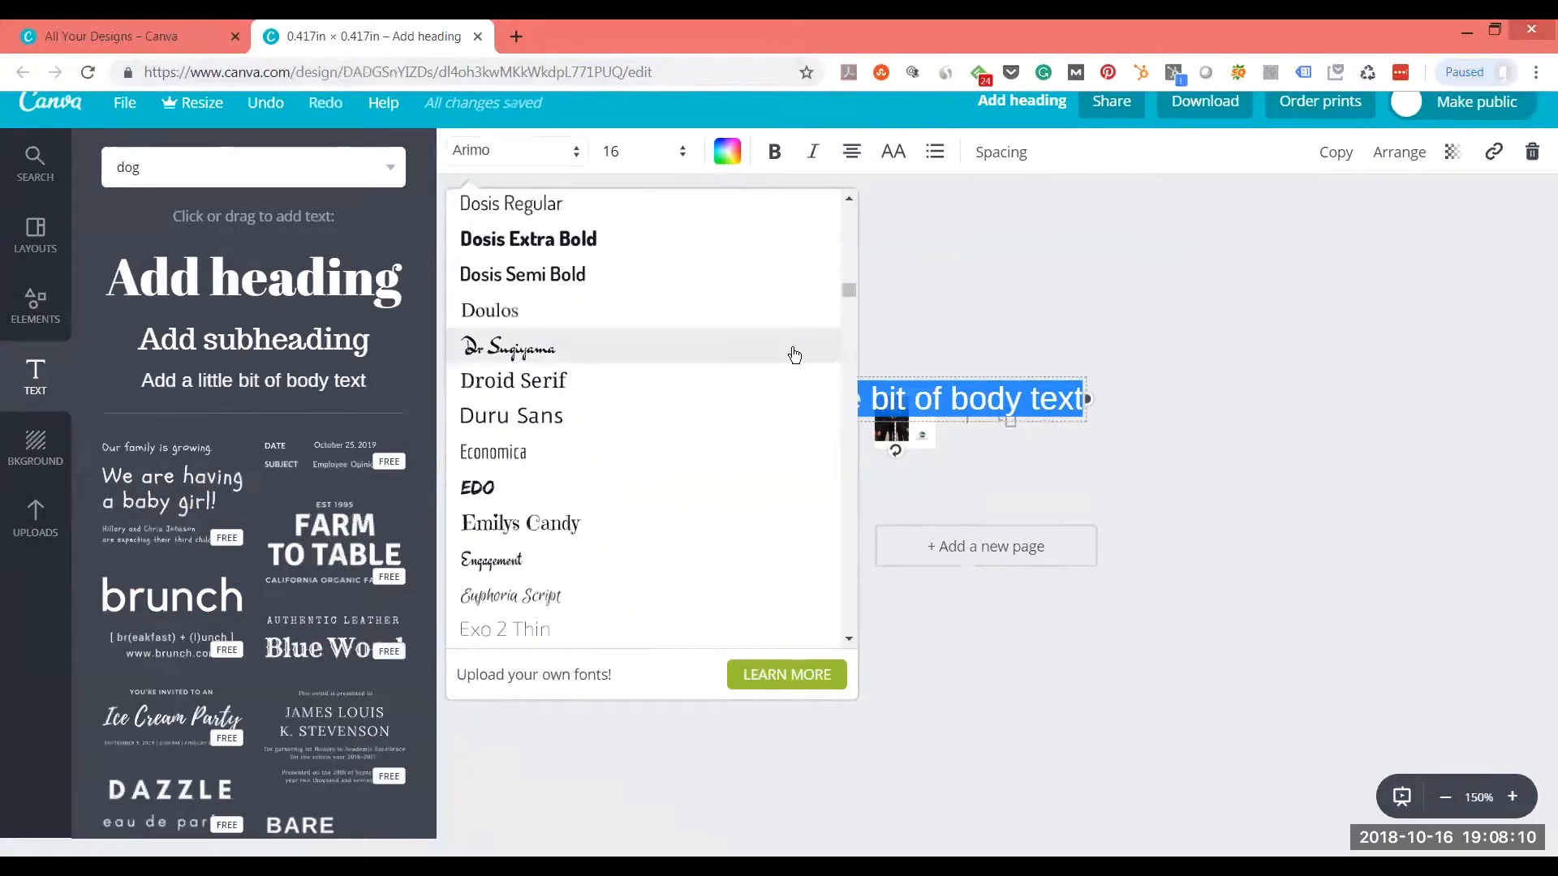
left_click_drag(848, 294, 784, 187)
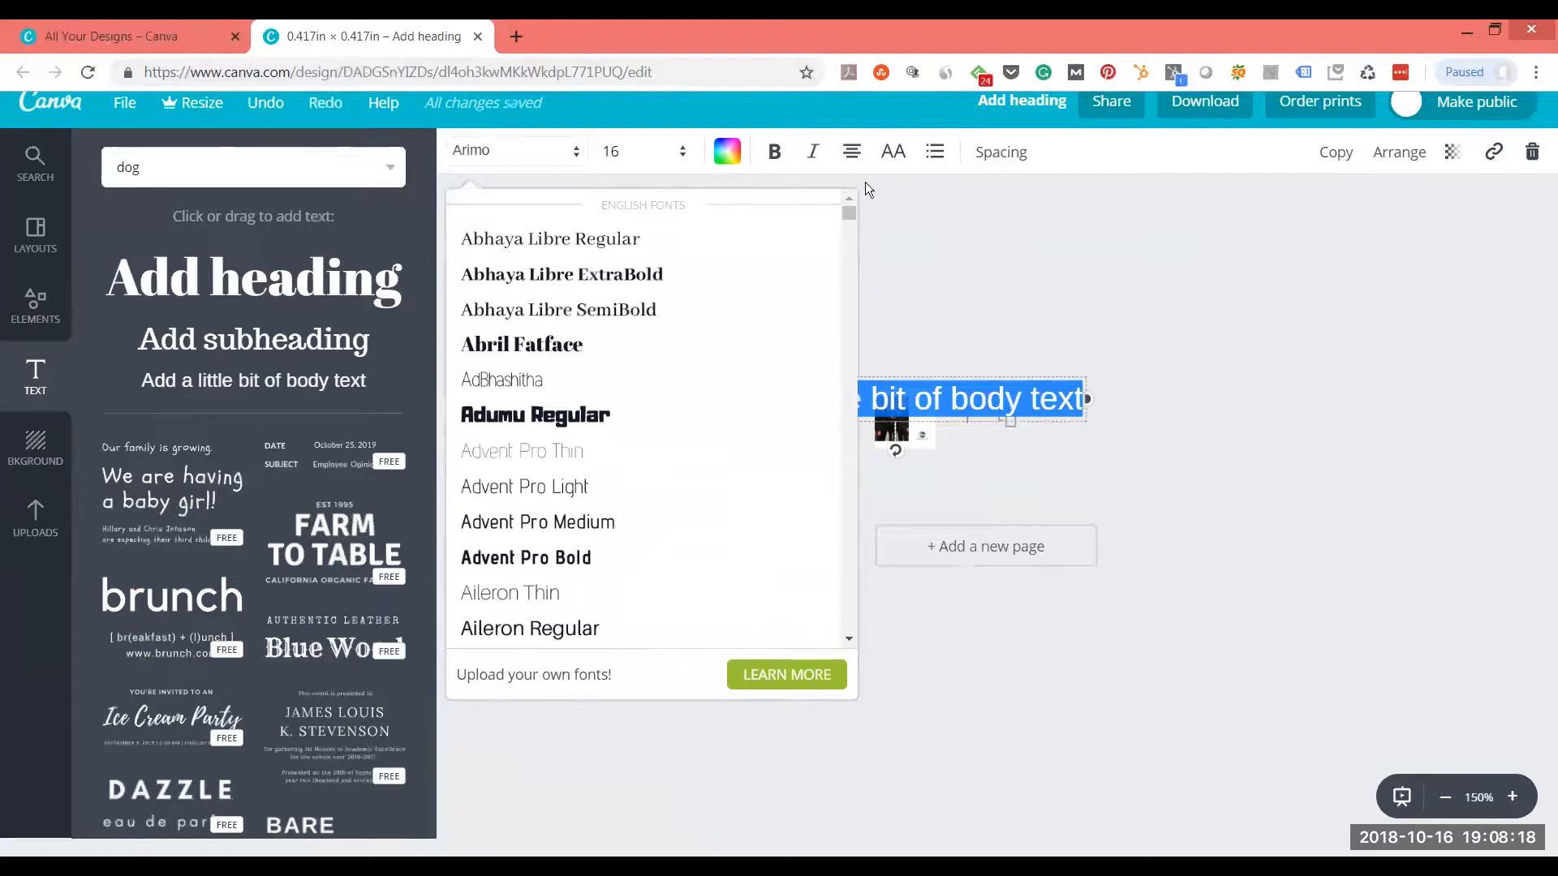
left_click(894, 213)
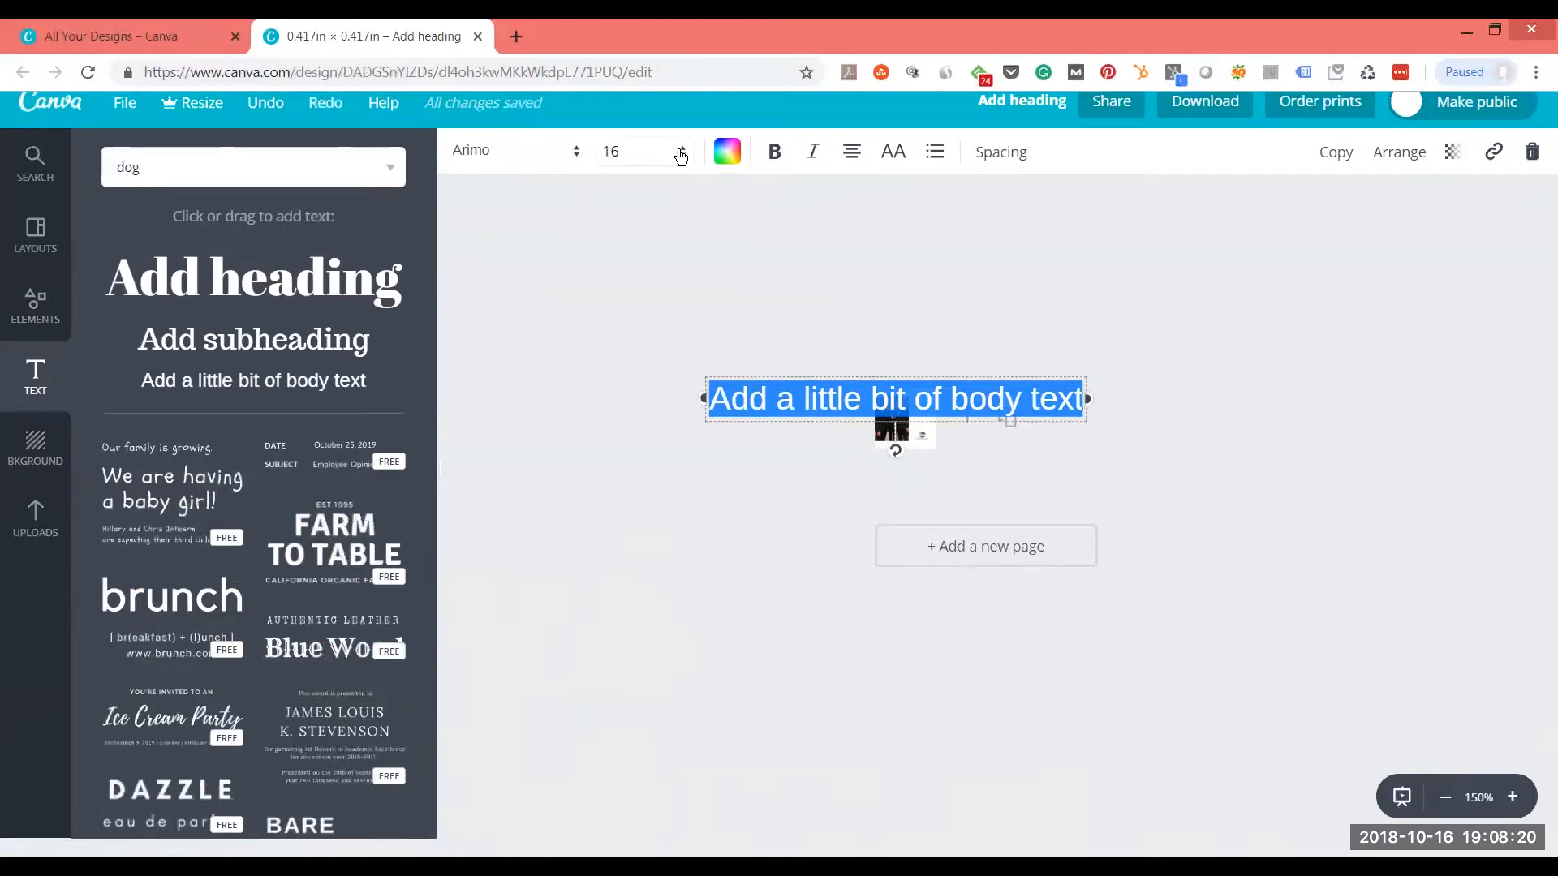
Reduce the body text's font size first to 12 and finally to 8.
left_click(682, 154)
left_click(615, 295)
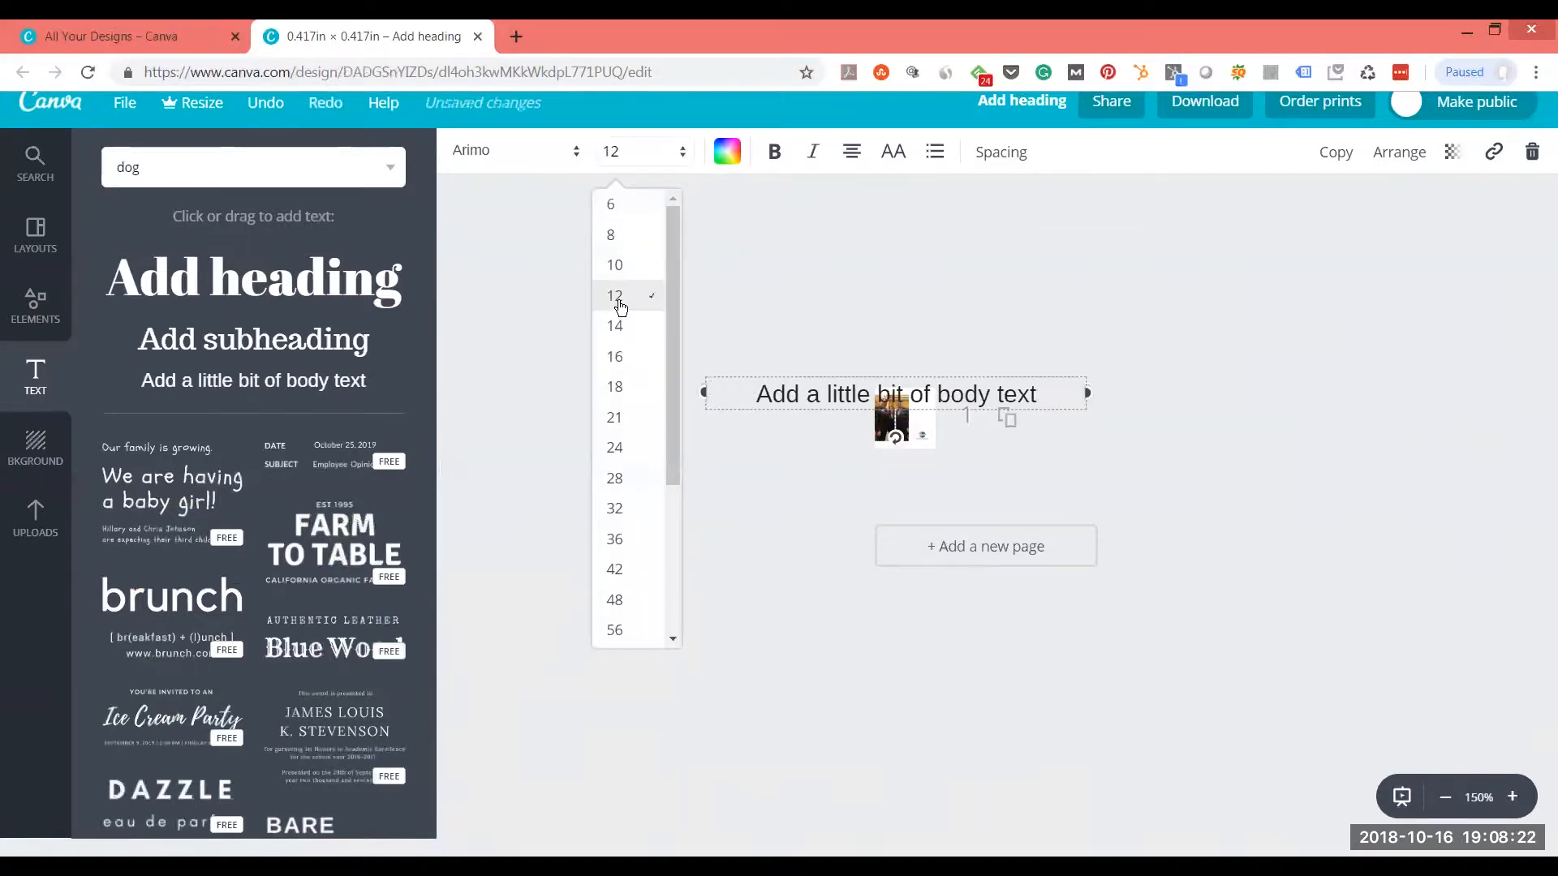
left_click(678, 154)
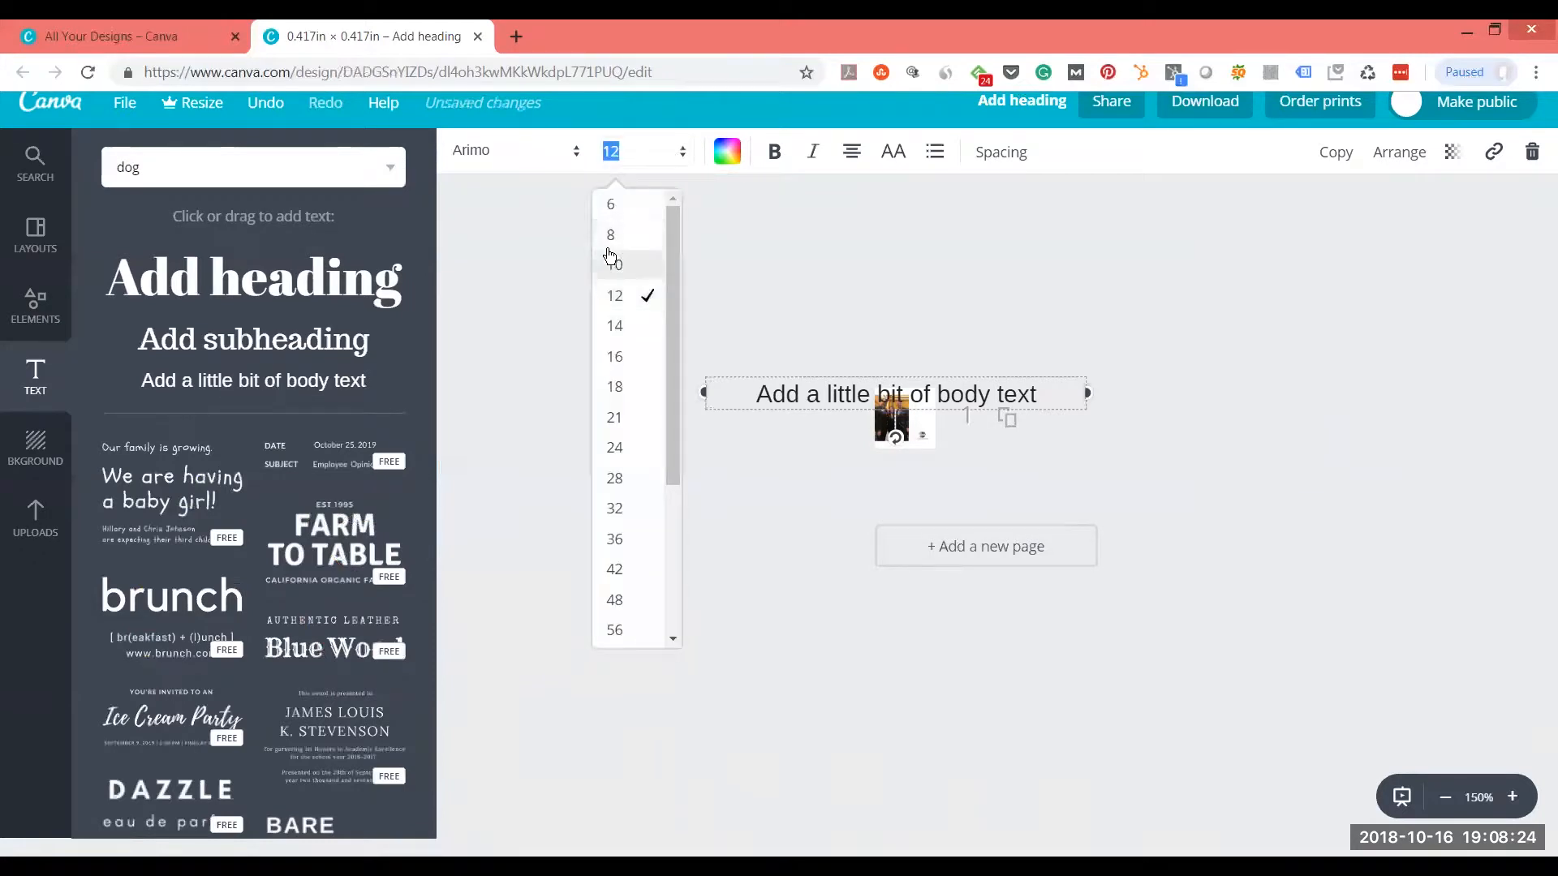
left_click(614, 236)
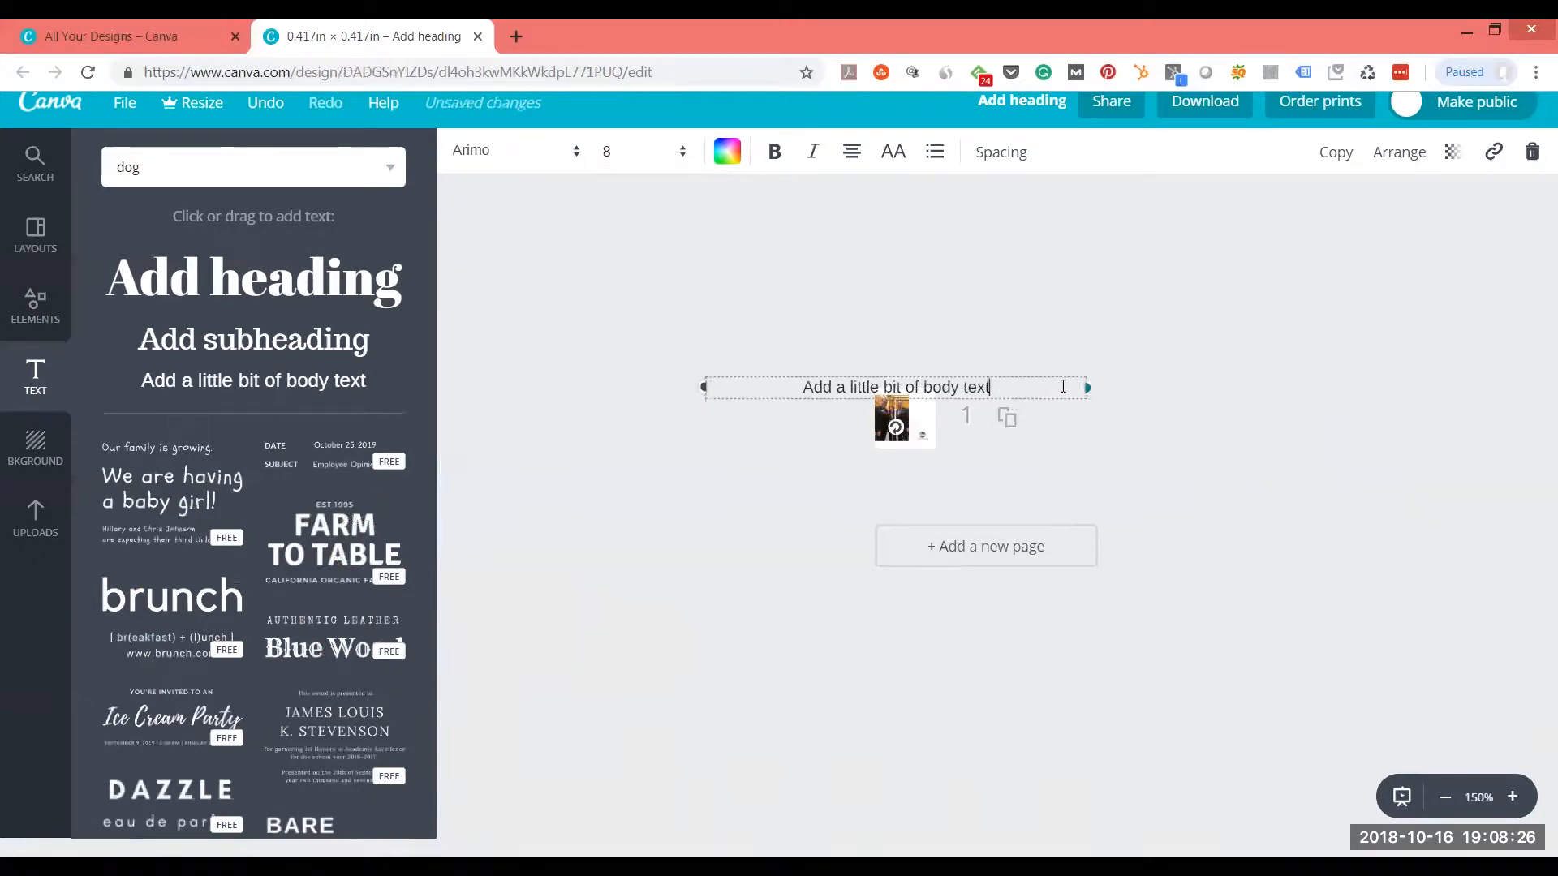
Narrow the body text box from both sides to a width of about 35, so it wraps over the small page.
left_click_drag(1087, 388, 939, 388)
left_click_drag(699, 386, 888, 389)
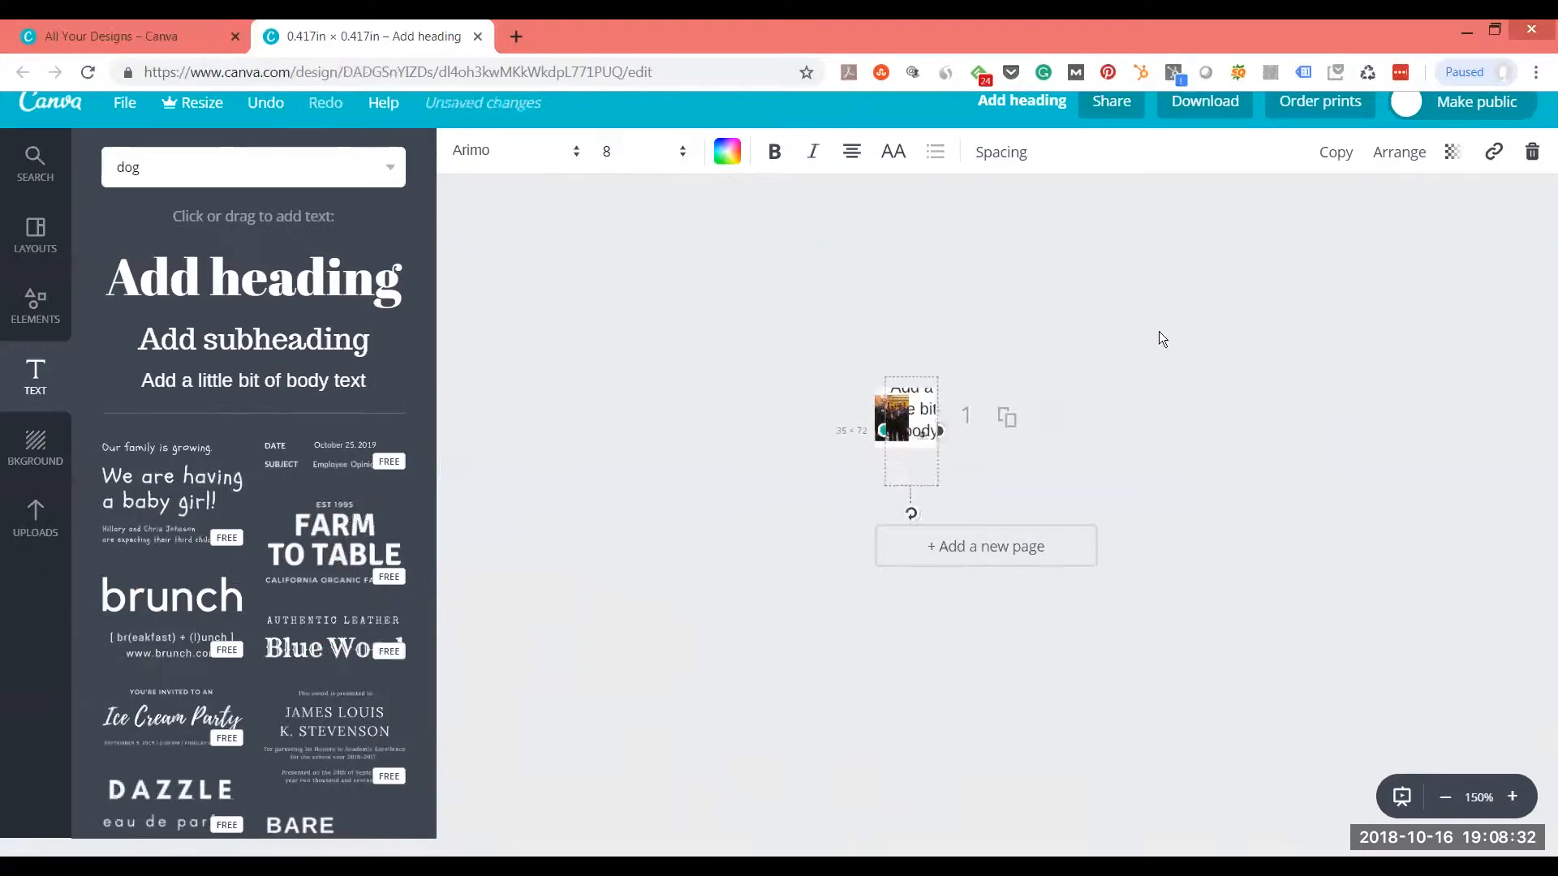
left_click(1512, 797)
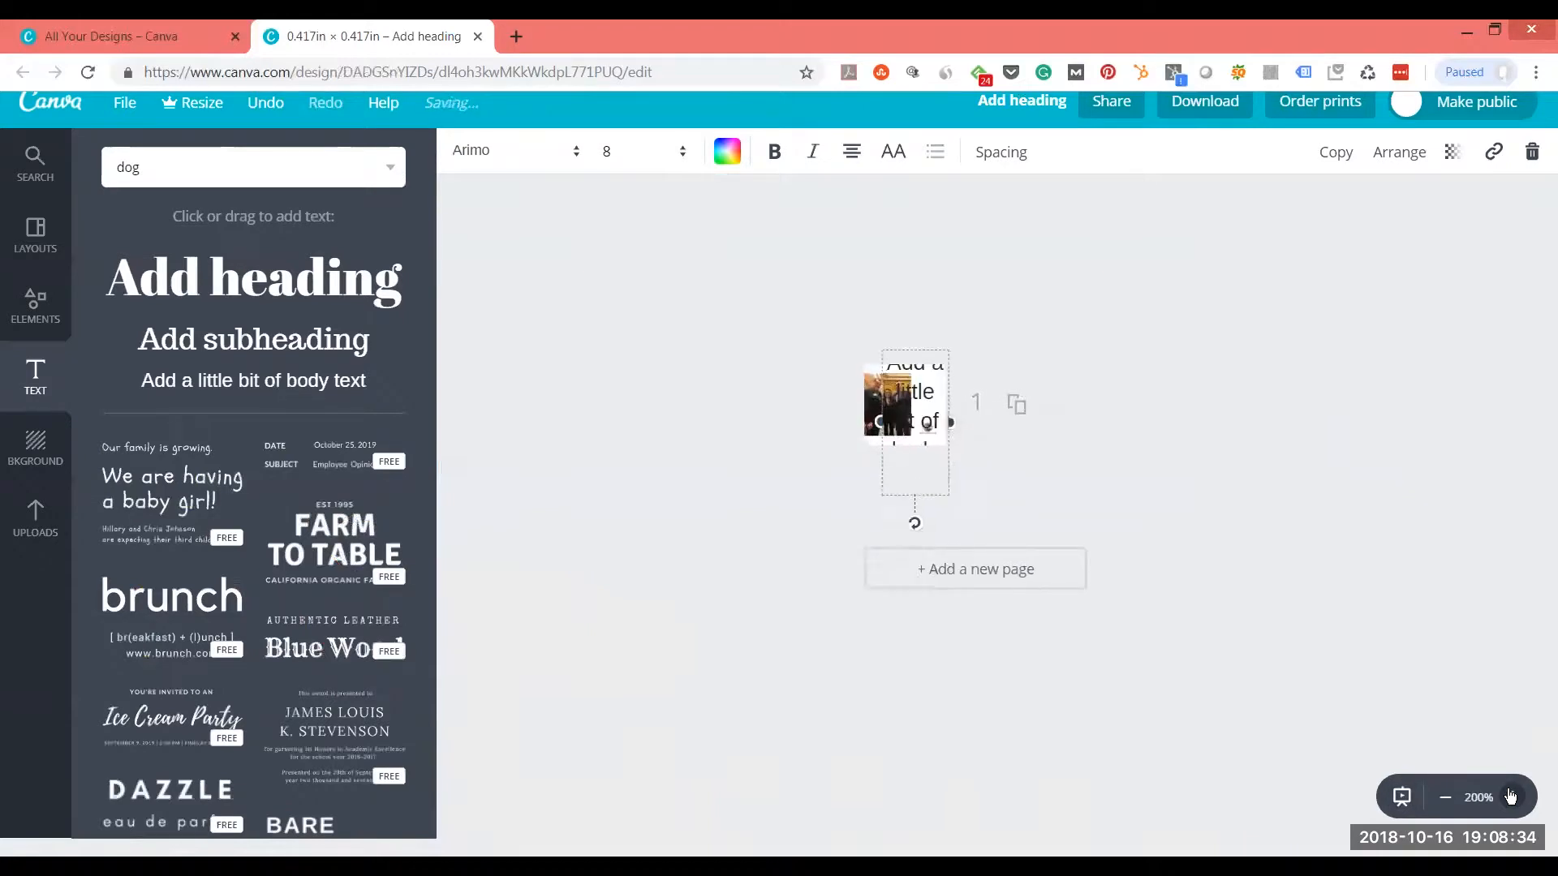
left_click(1510, 796)
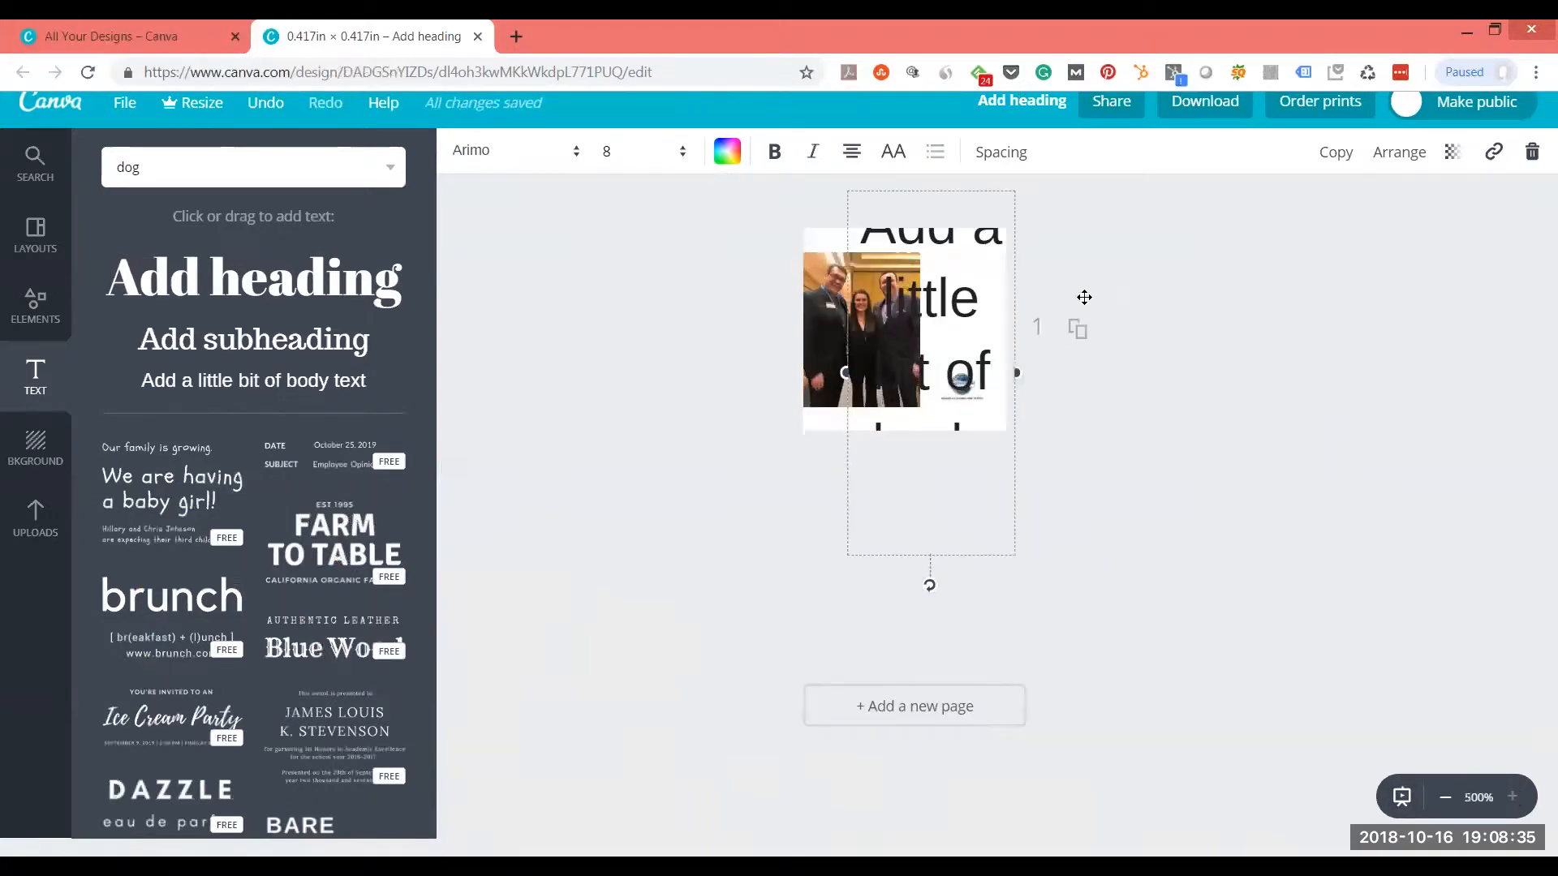
Try bold and uppercase formatting on the body text, and switch both off again.
left_click(777, 154)
left_click(776, 155)
left_click(895, 153)
left_click(904, 154)
Reduce the body text's font size to 6 and replace its placeholder wording with "My text".
double_click(968, 277)
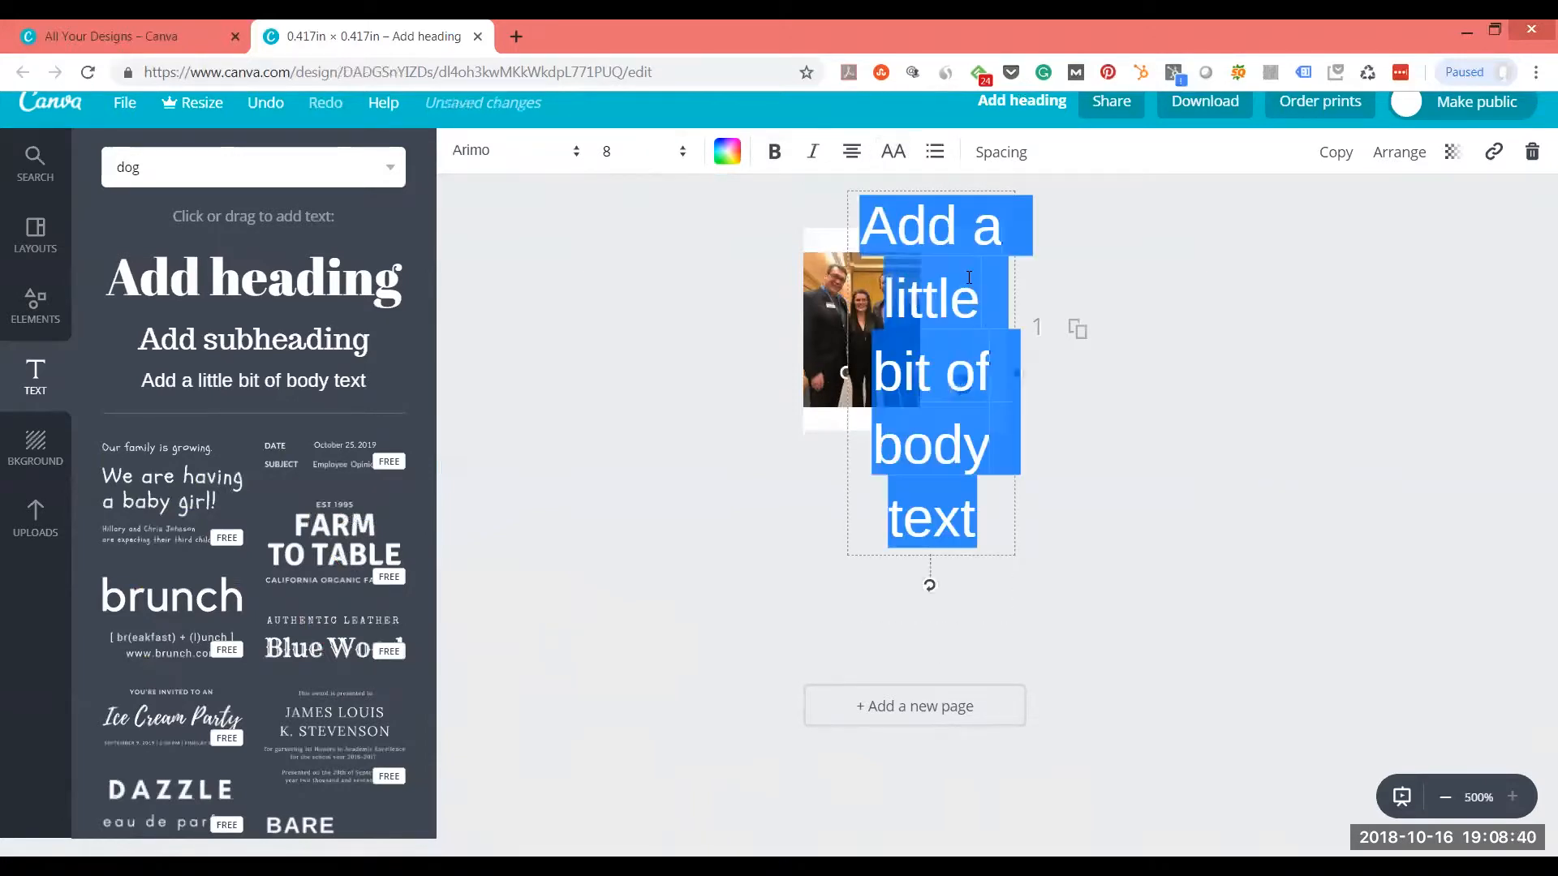
left_click(684, 154)
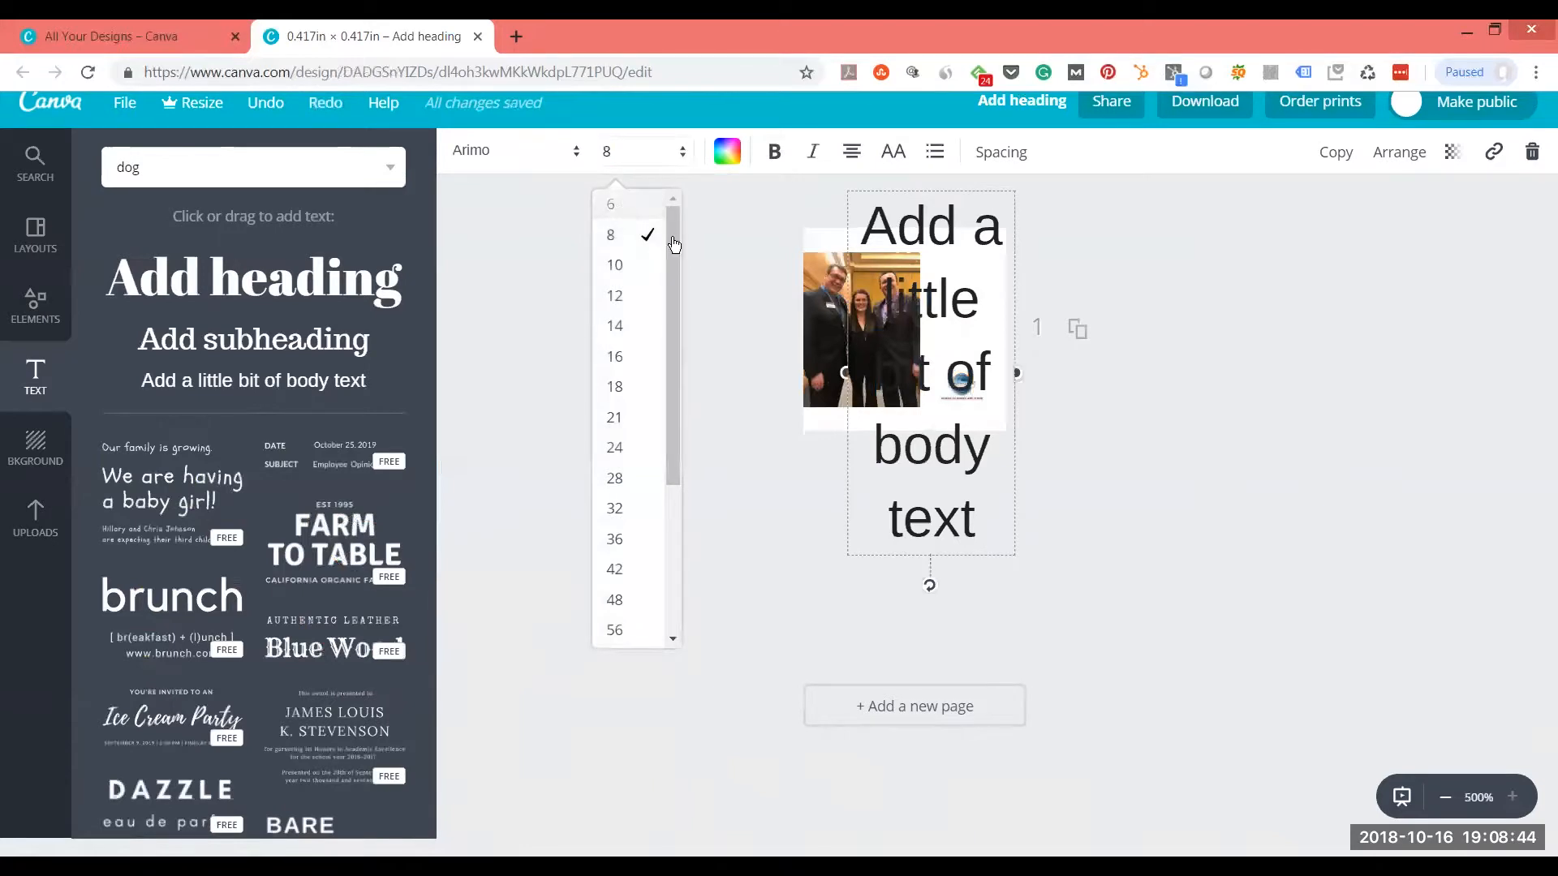
left_click(613, 204)
double_click(967, 243)
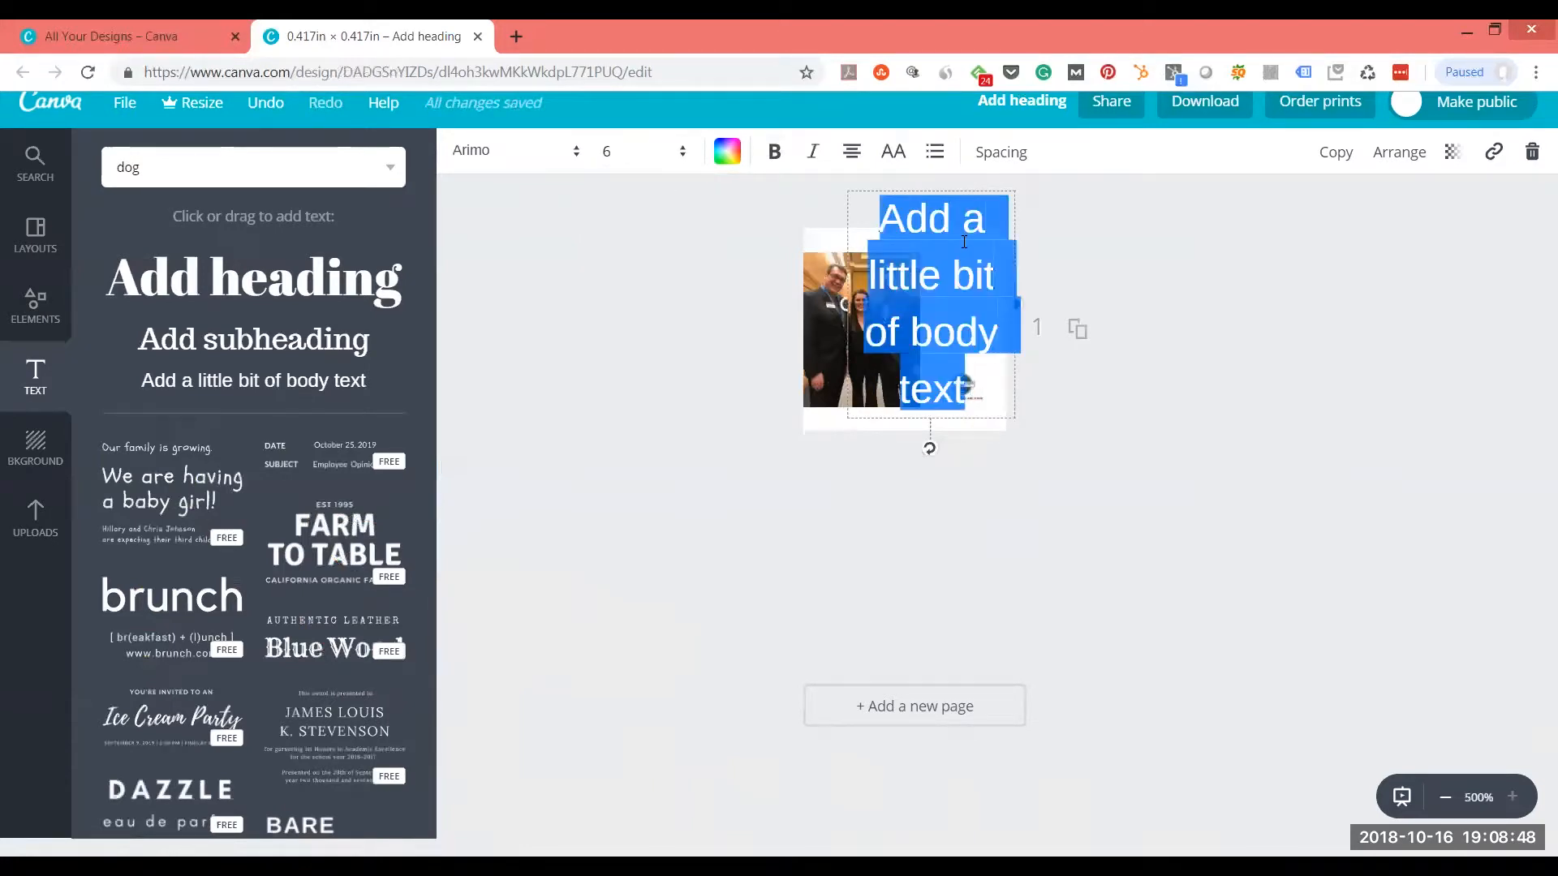
type("My text")
key("Return")
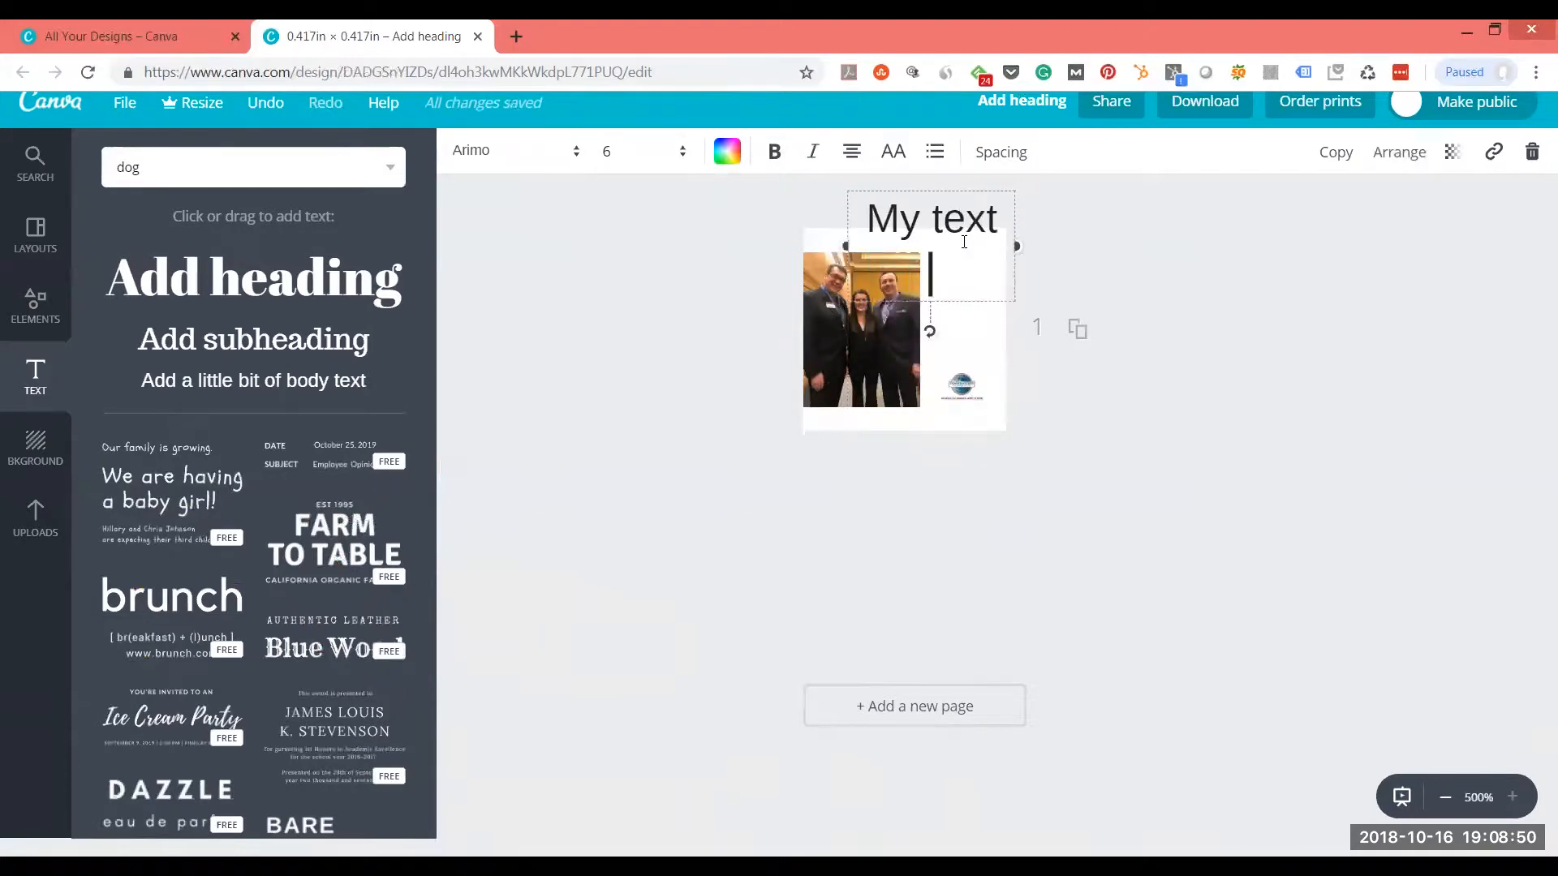
key("BackSpace")
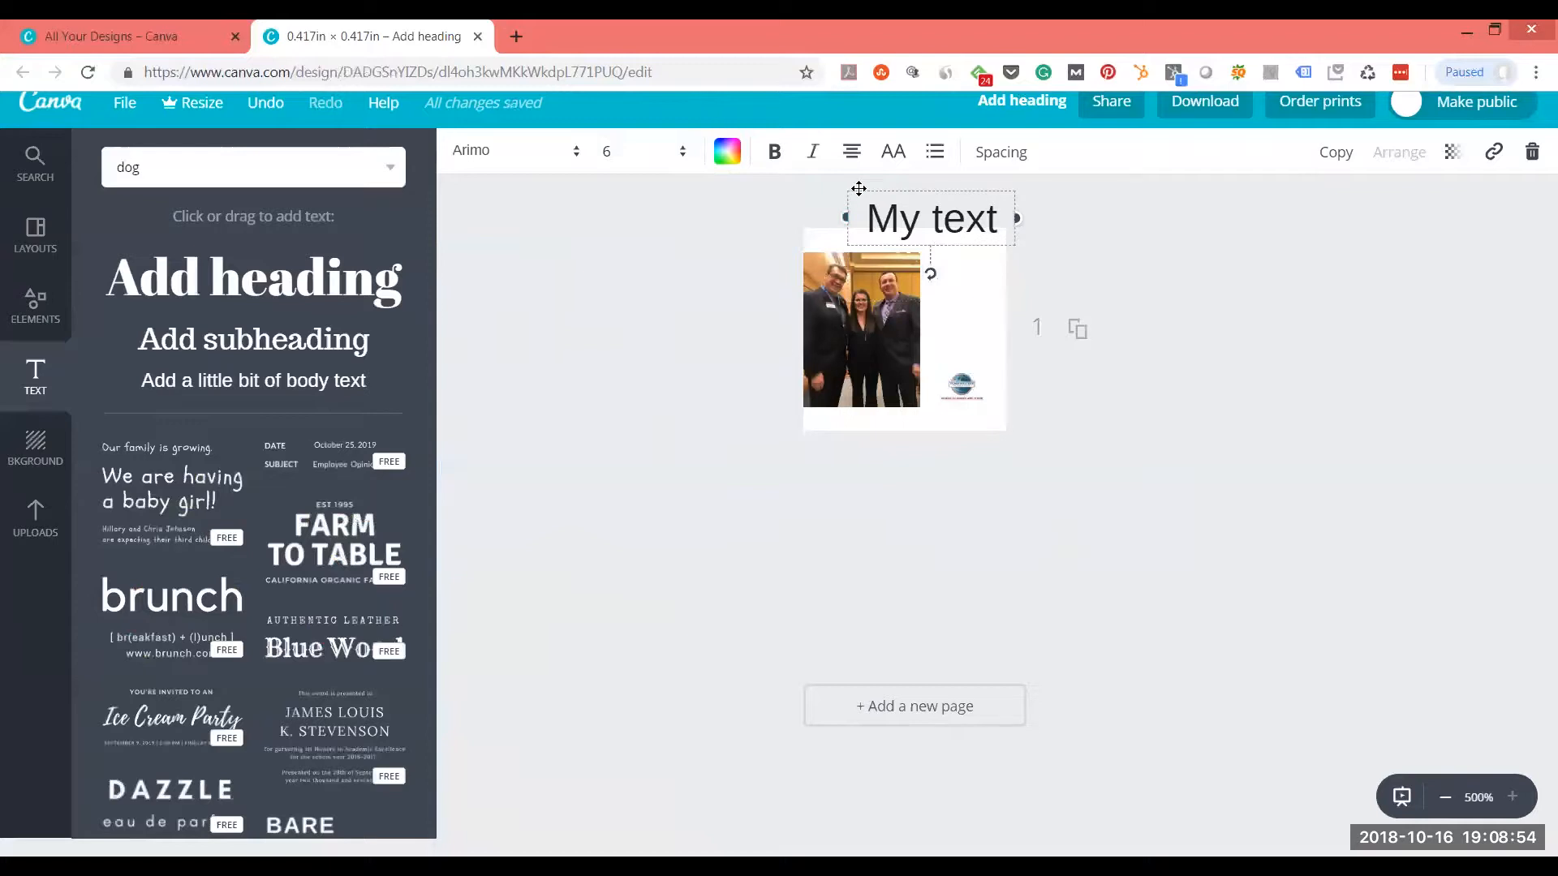
Move the "My text" box beside the photo and narrow it so its two words stack above the logo within the page.
left_click_drag(859, 189, 930, 247)
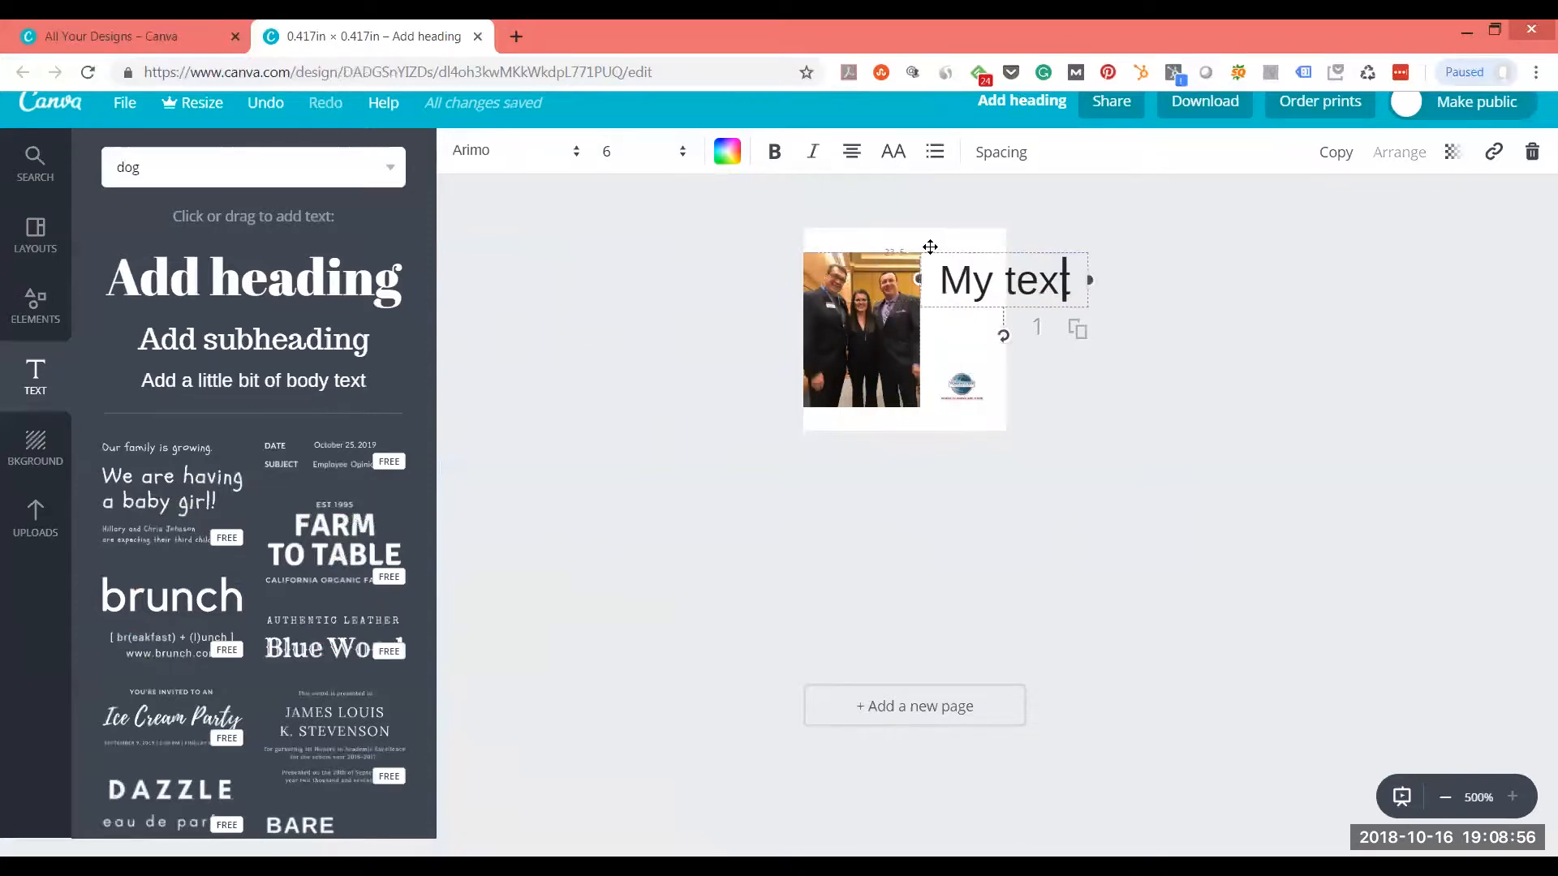
left_click_drag(1090, 280, 1003, 306)
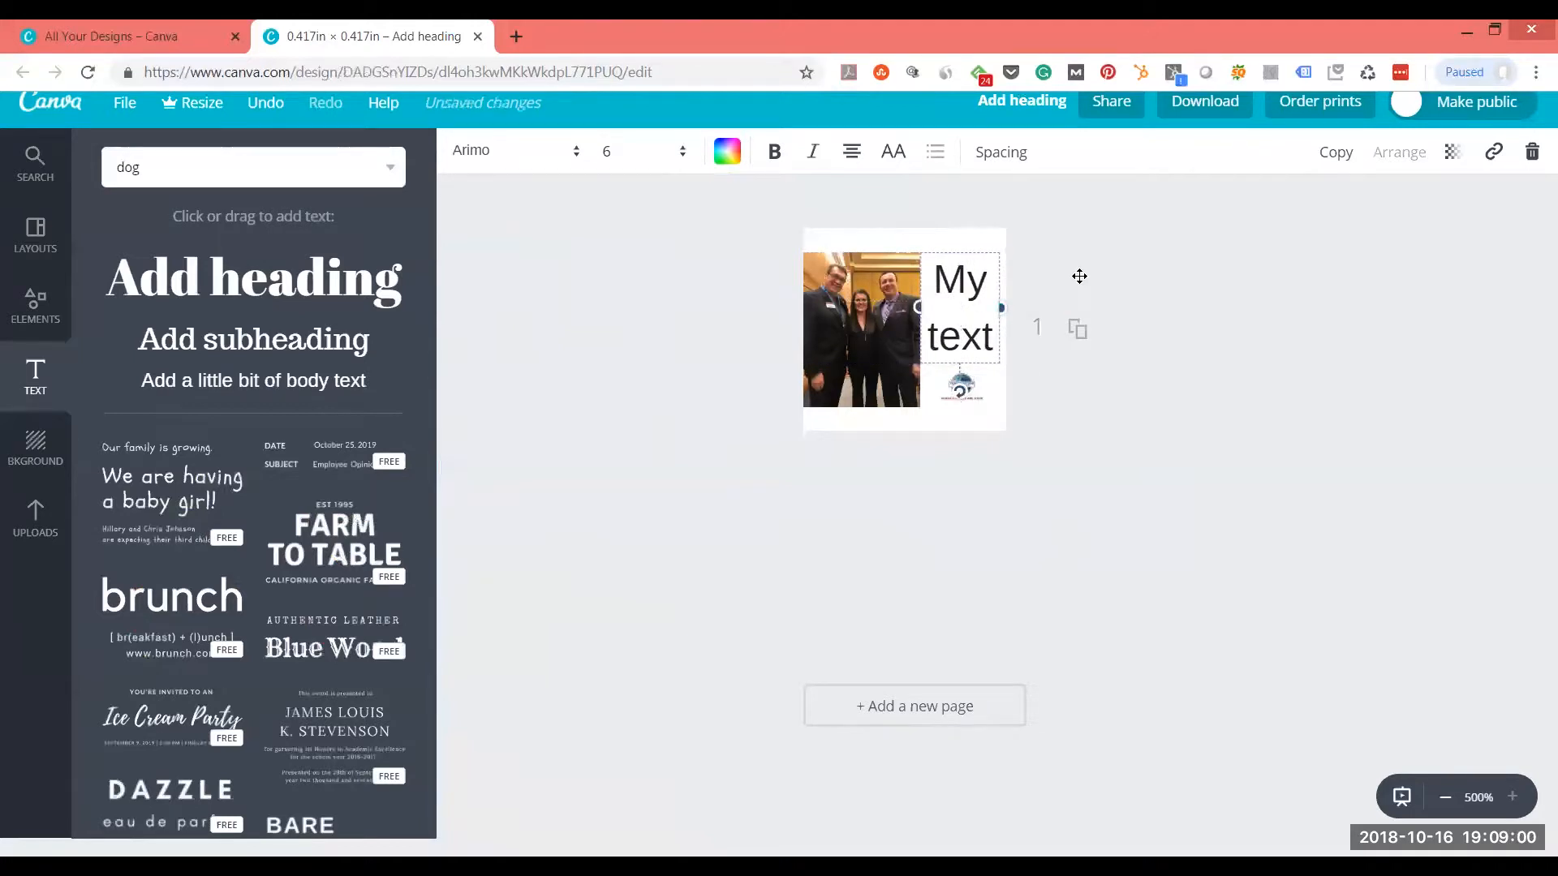
left_click(1066, 414)
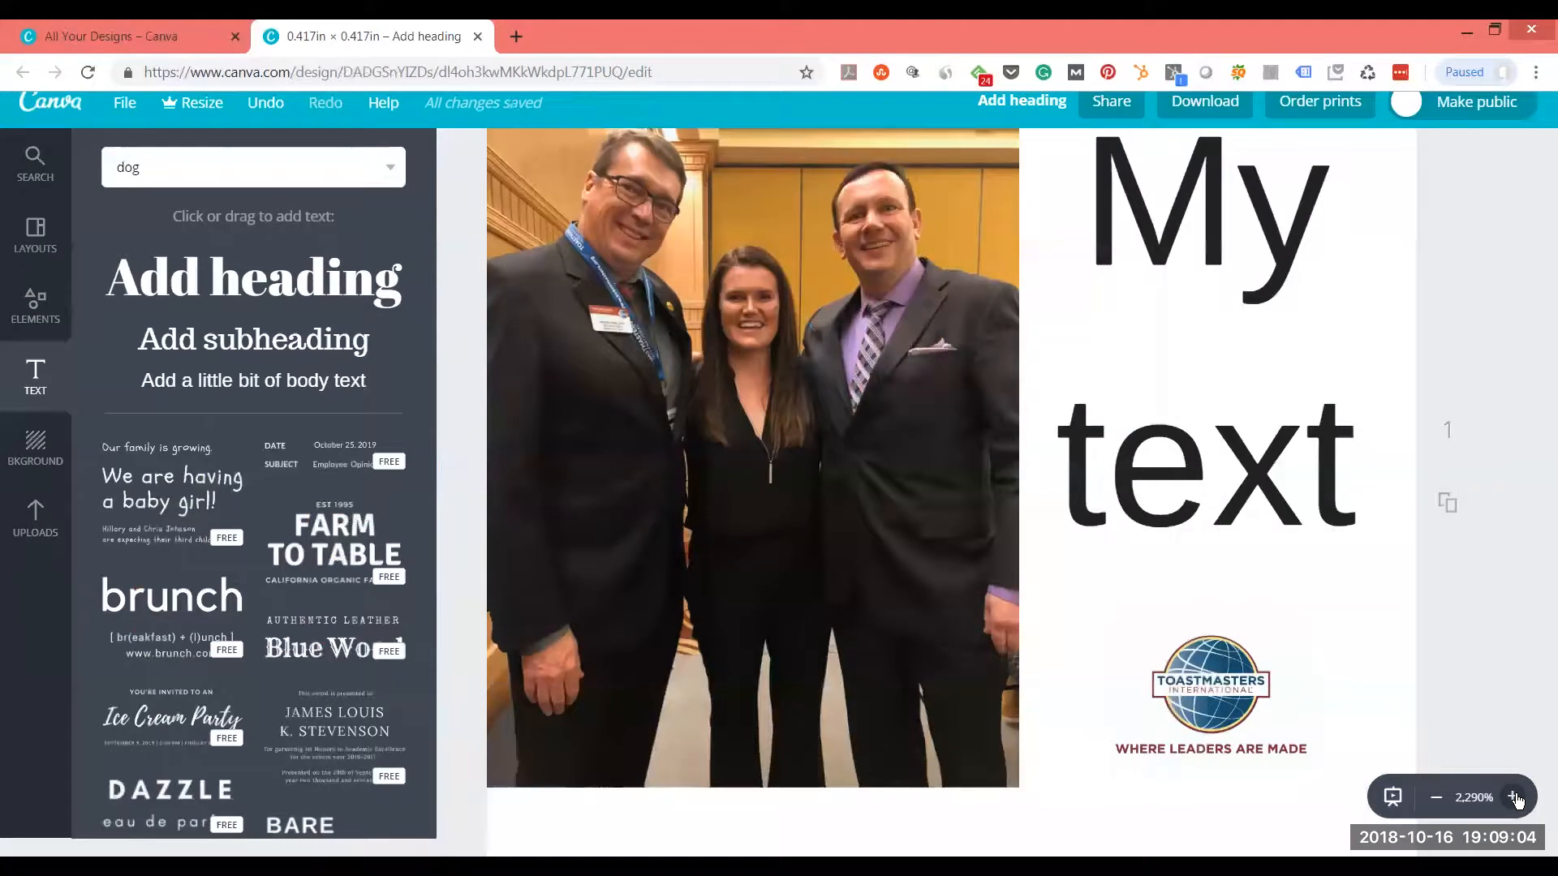
left_click(1513, 796)
left_click(1436, 797)
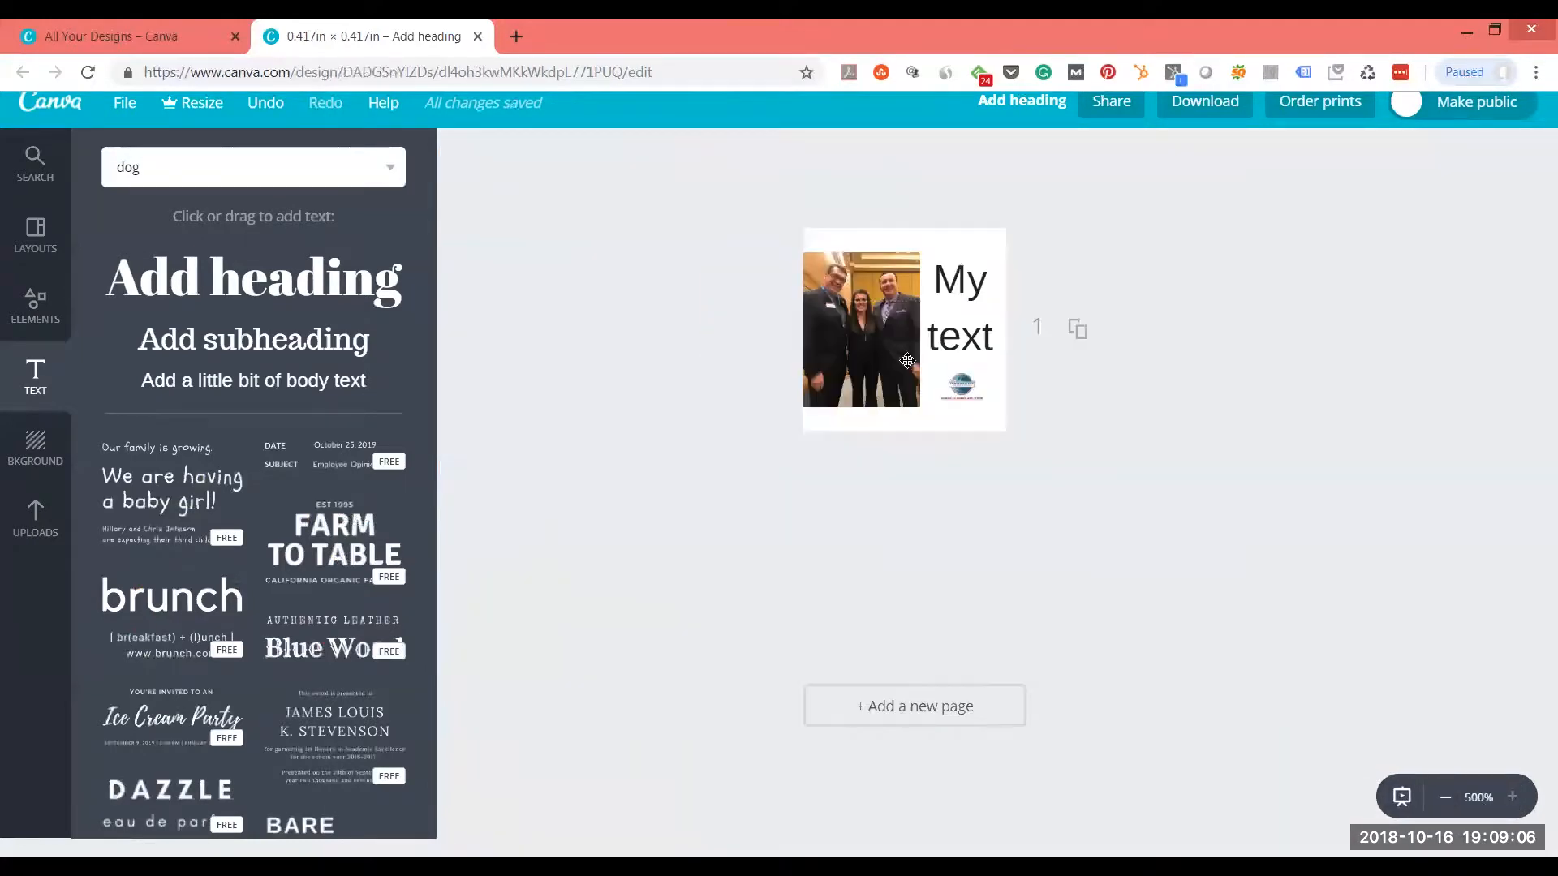
left_click(1512, 799)
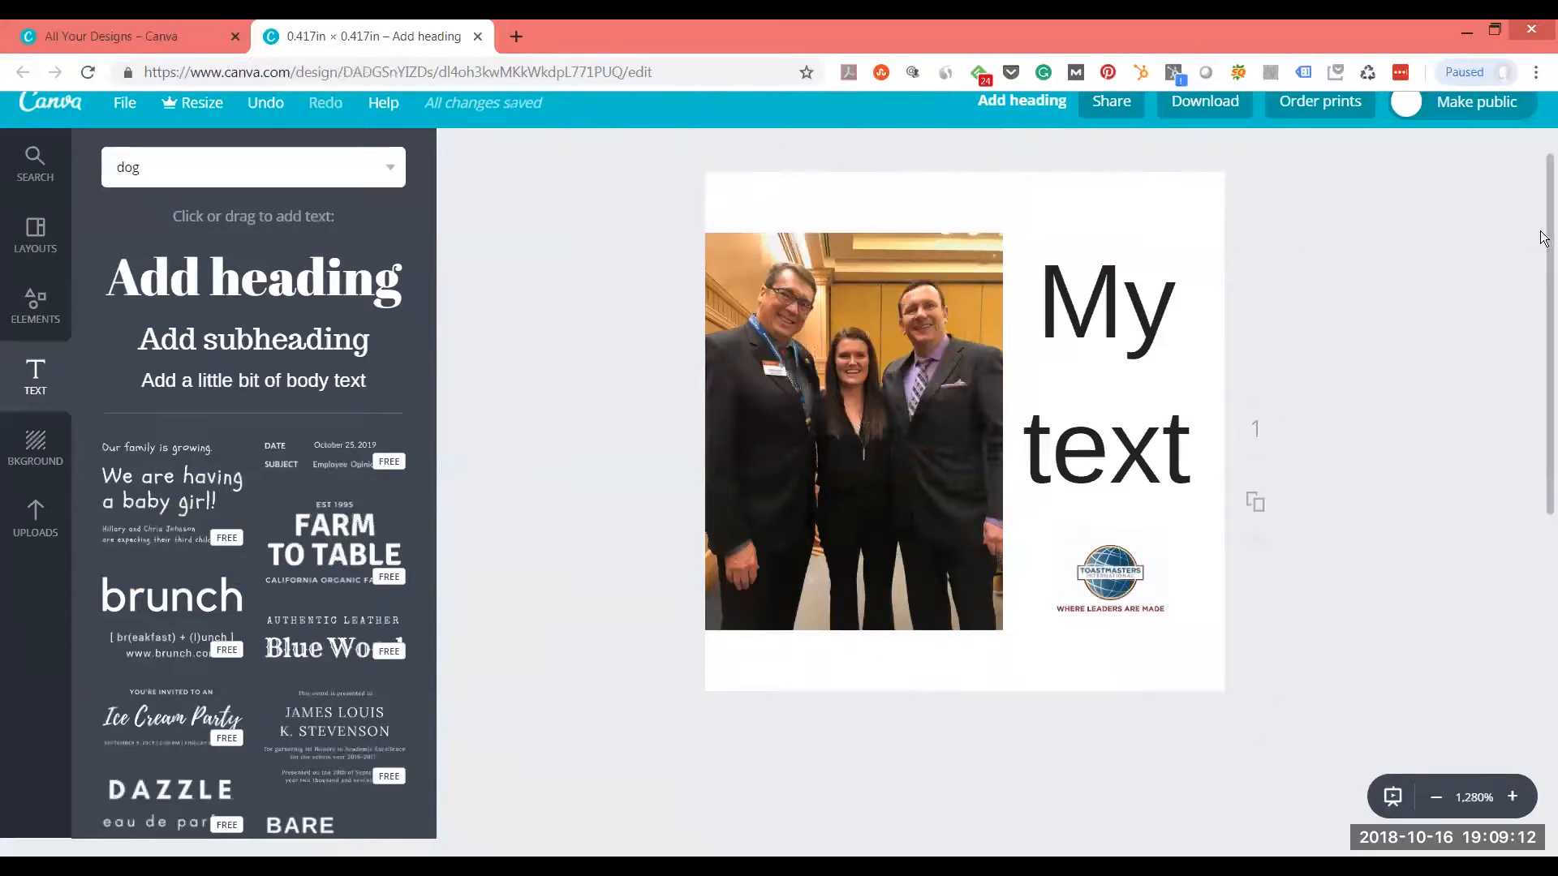
scroll(1543, 219, "up", 1)
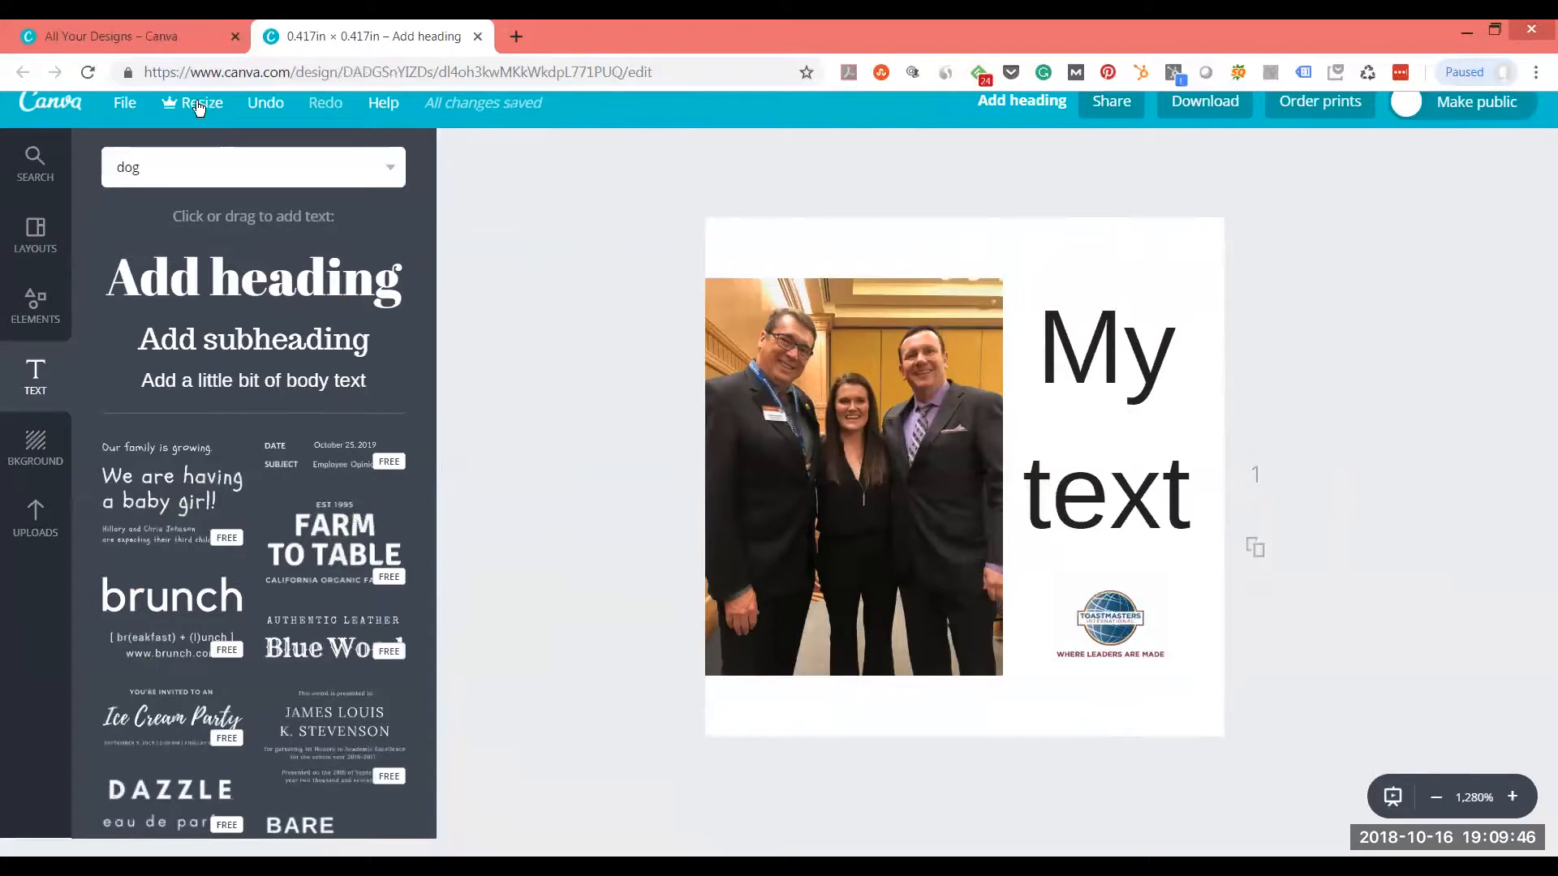
Save the design and look at the options for sharing it with other people.
left_click(126, 102)
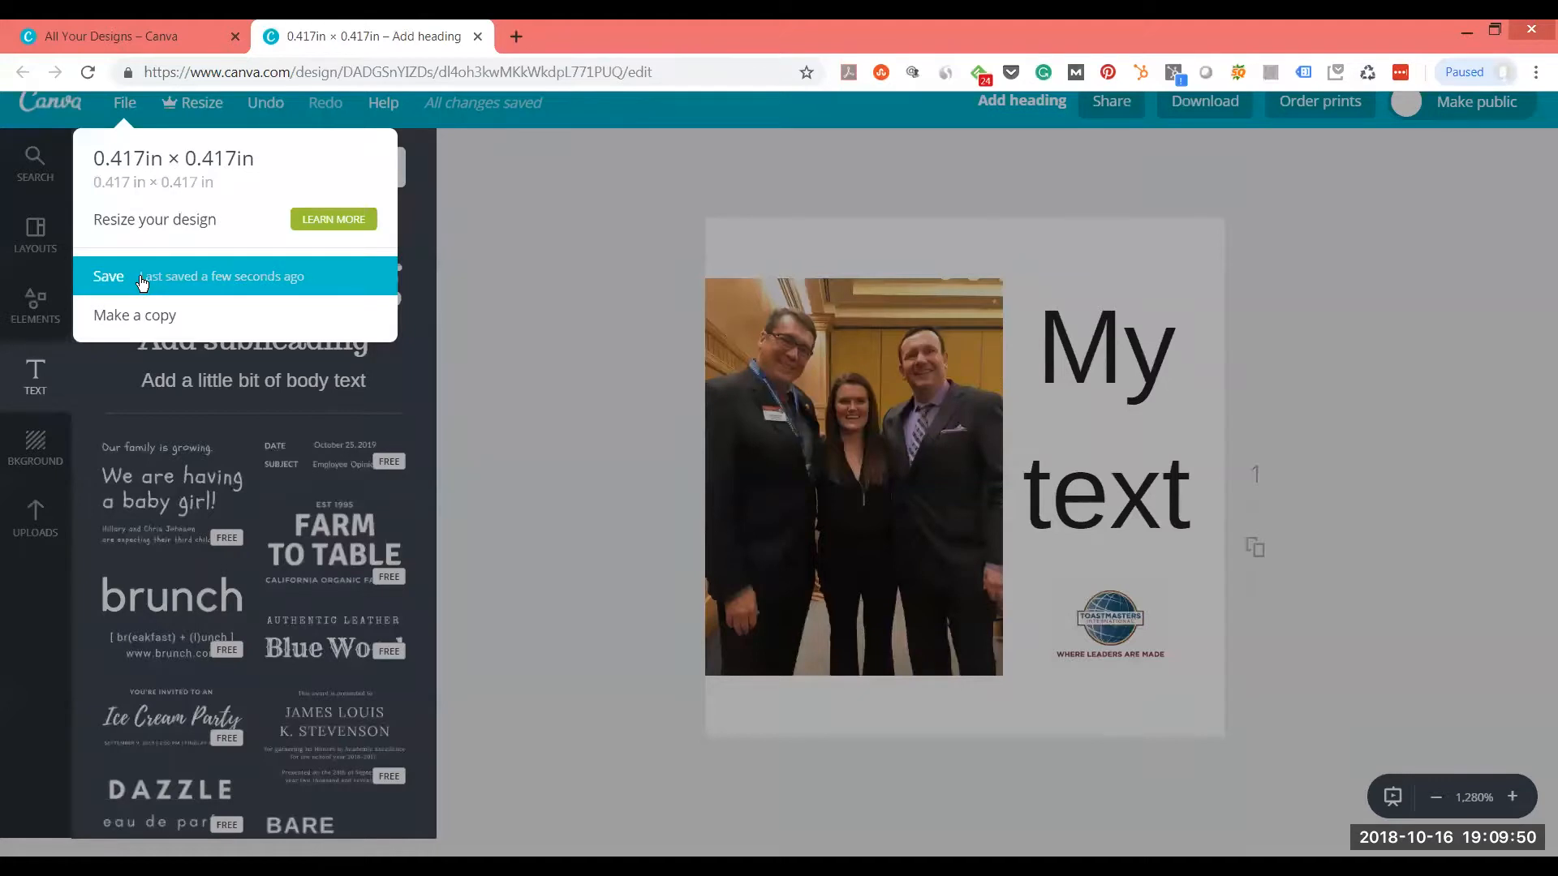
left_click(141, 278)
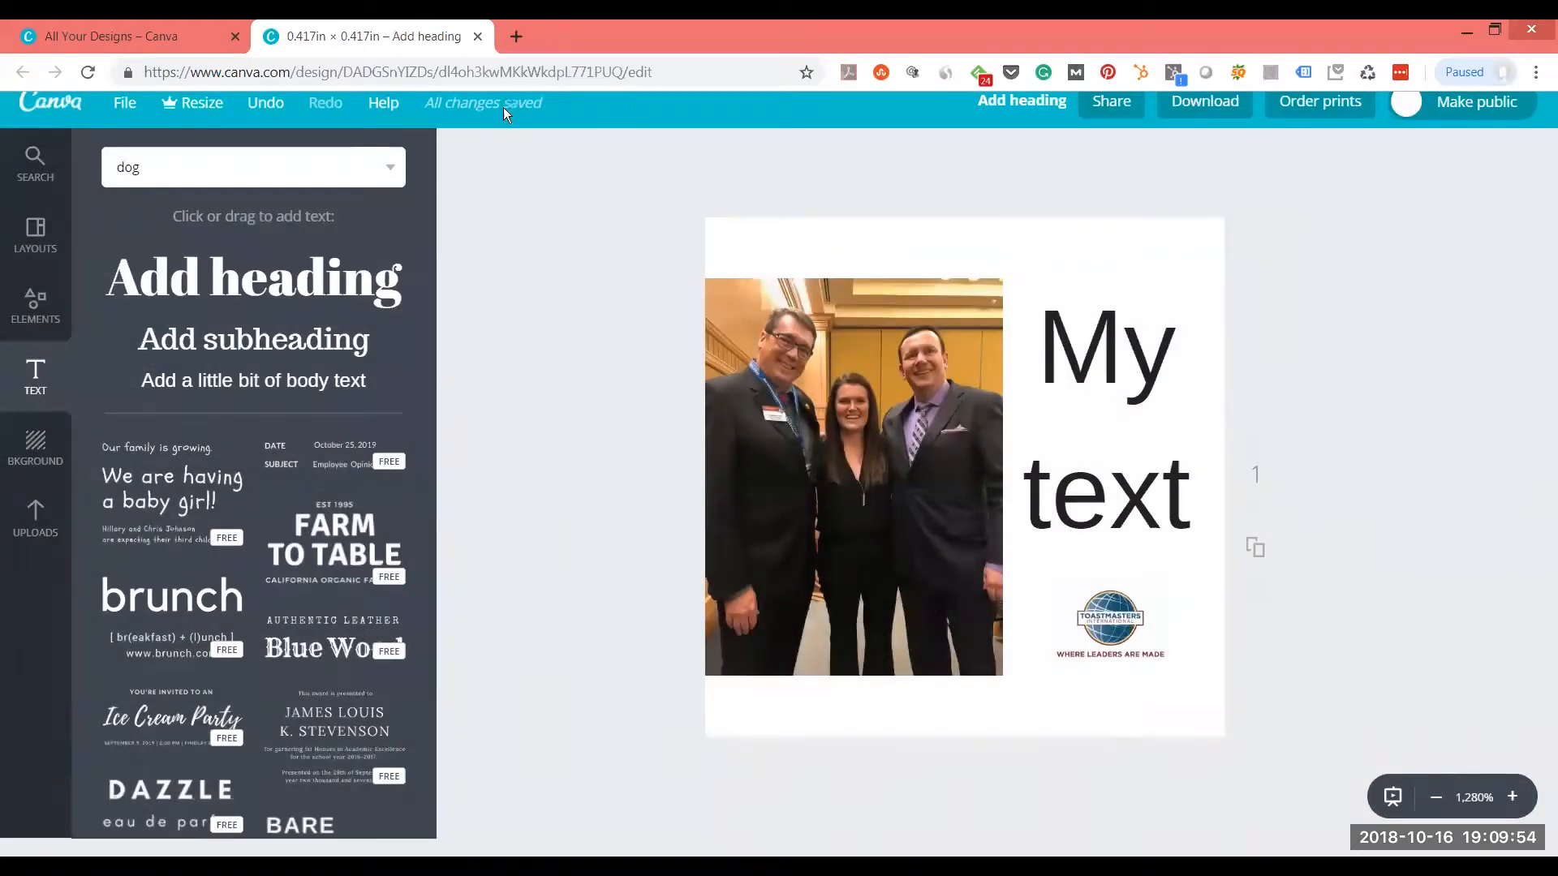
left_click(1105, 107)
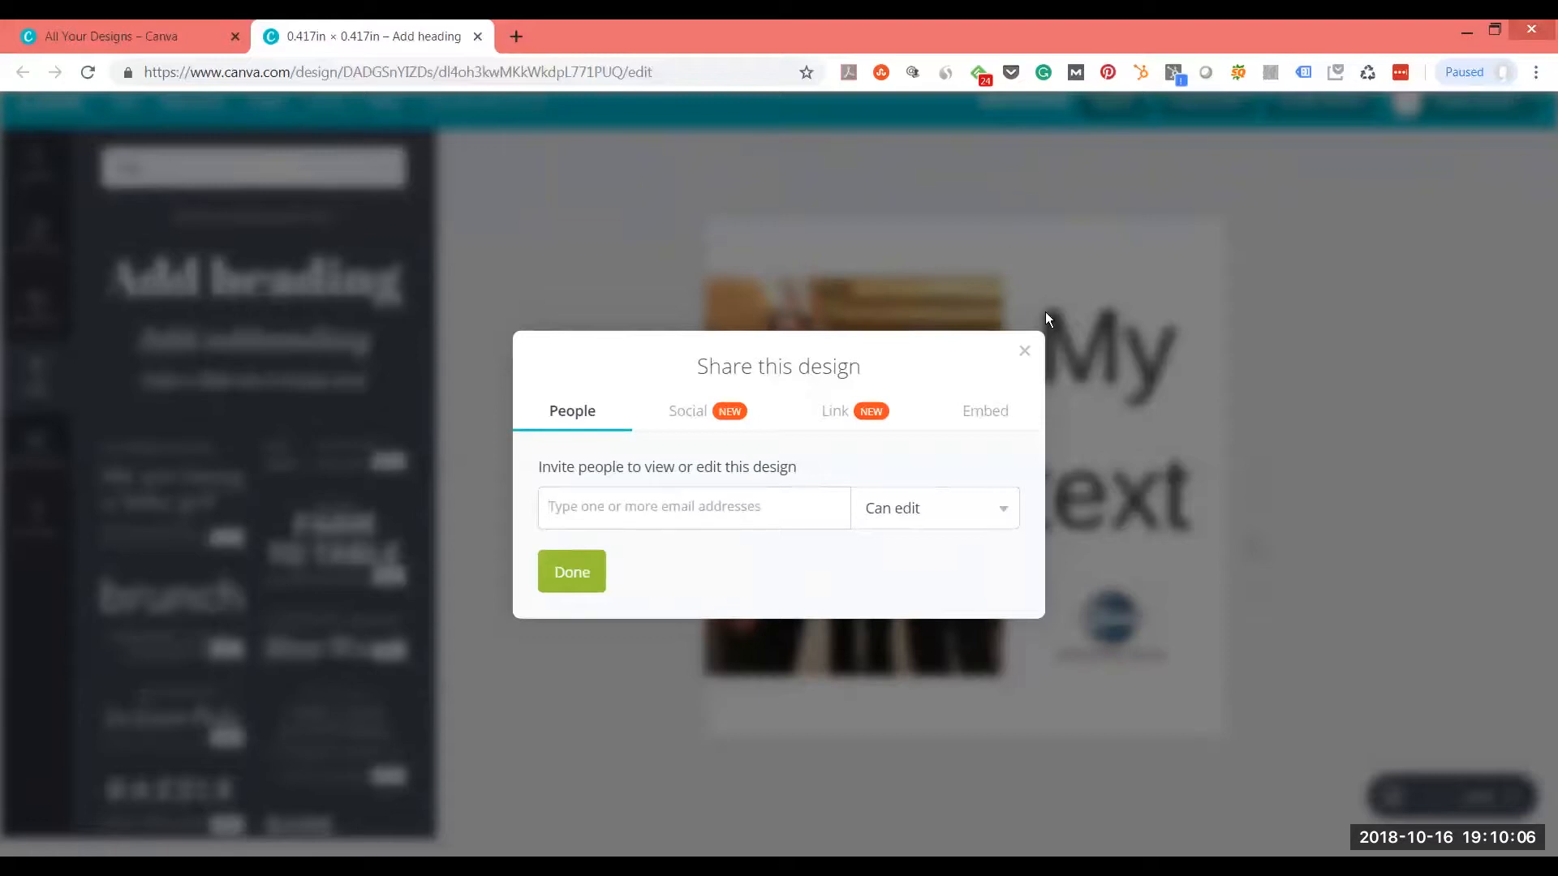
left_click(1025, 351)
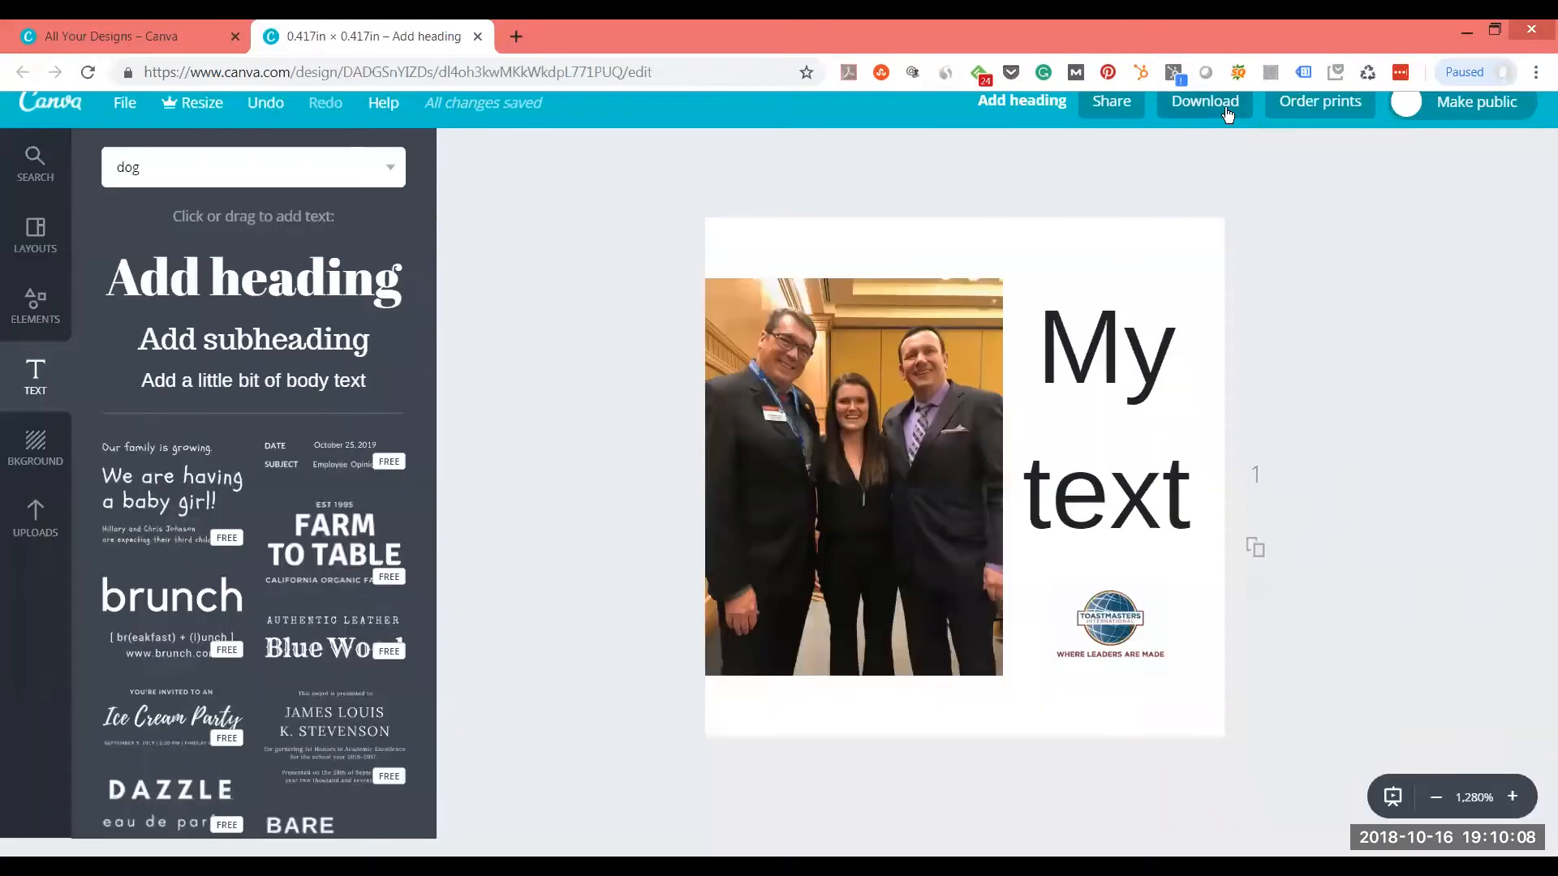
Download the design as a PDF - Print file without crop marks and open the downloaded PDF.
left_click(1215, 104)
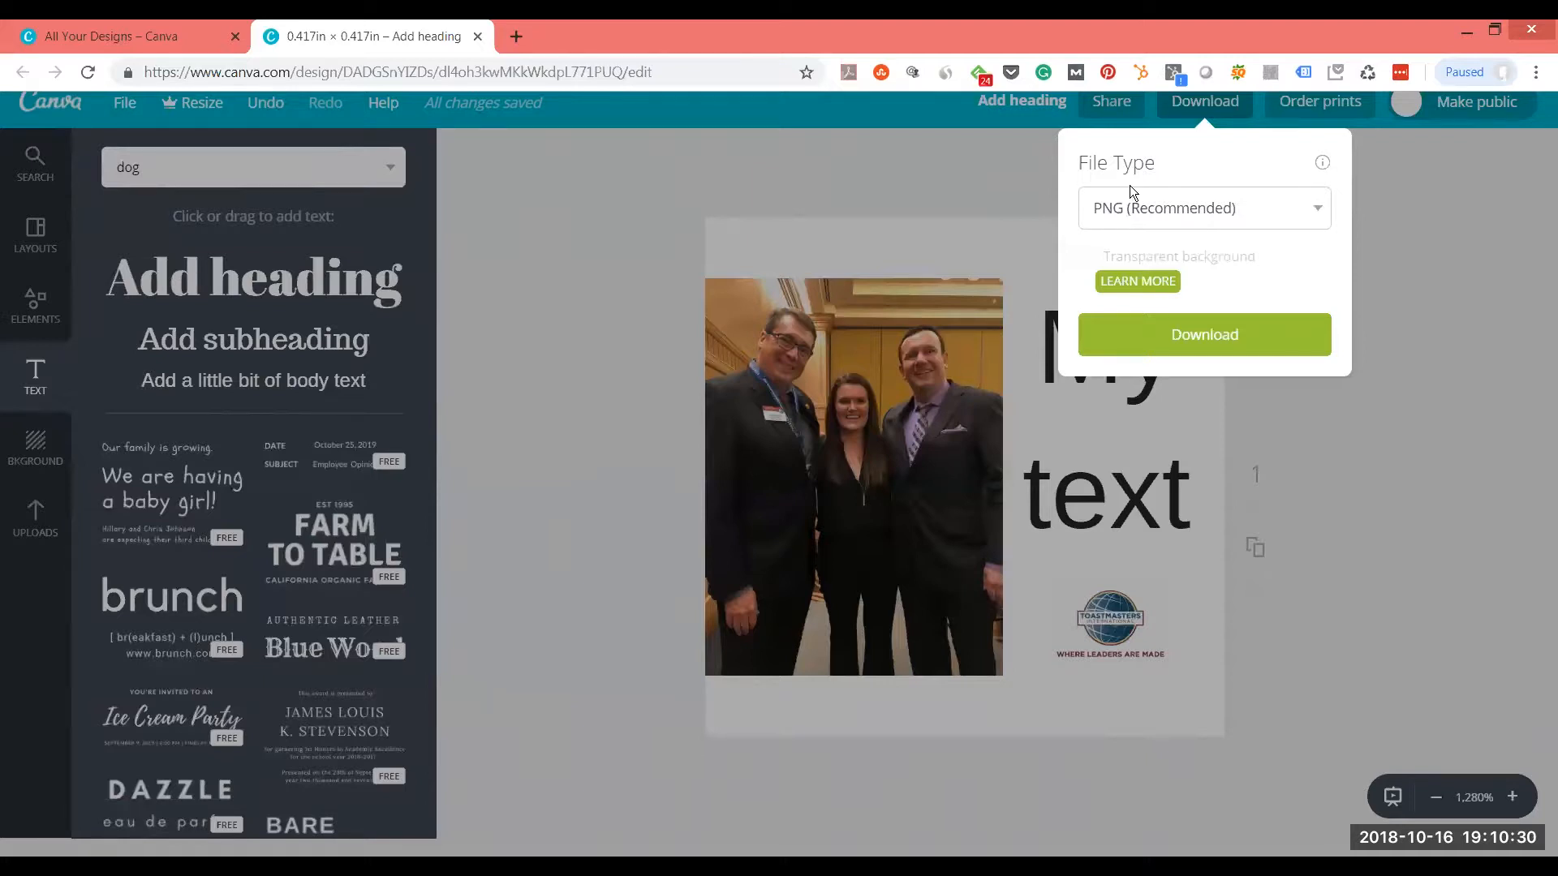
left_click(1308, 201)
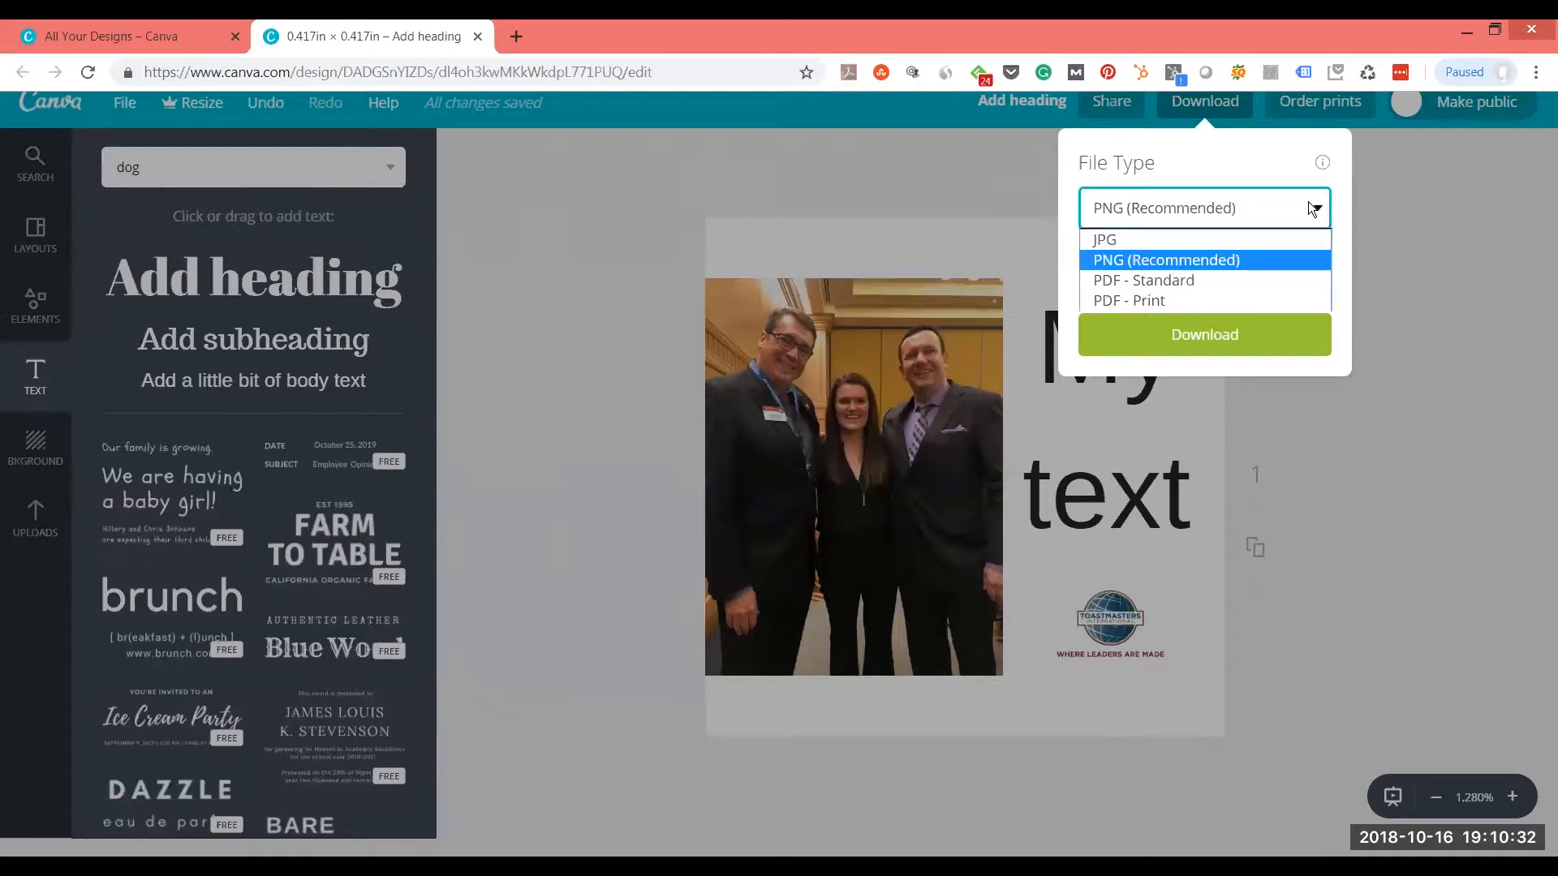
left_click(1219, 301)
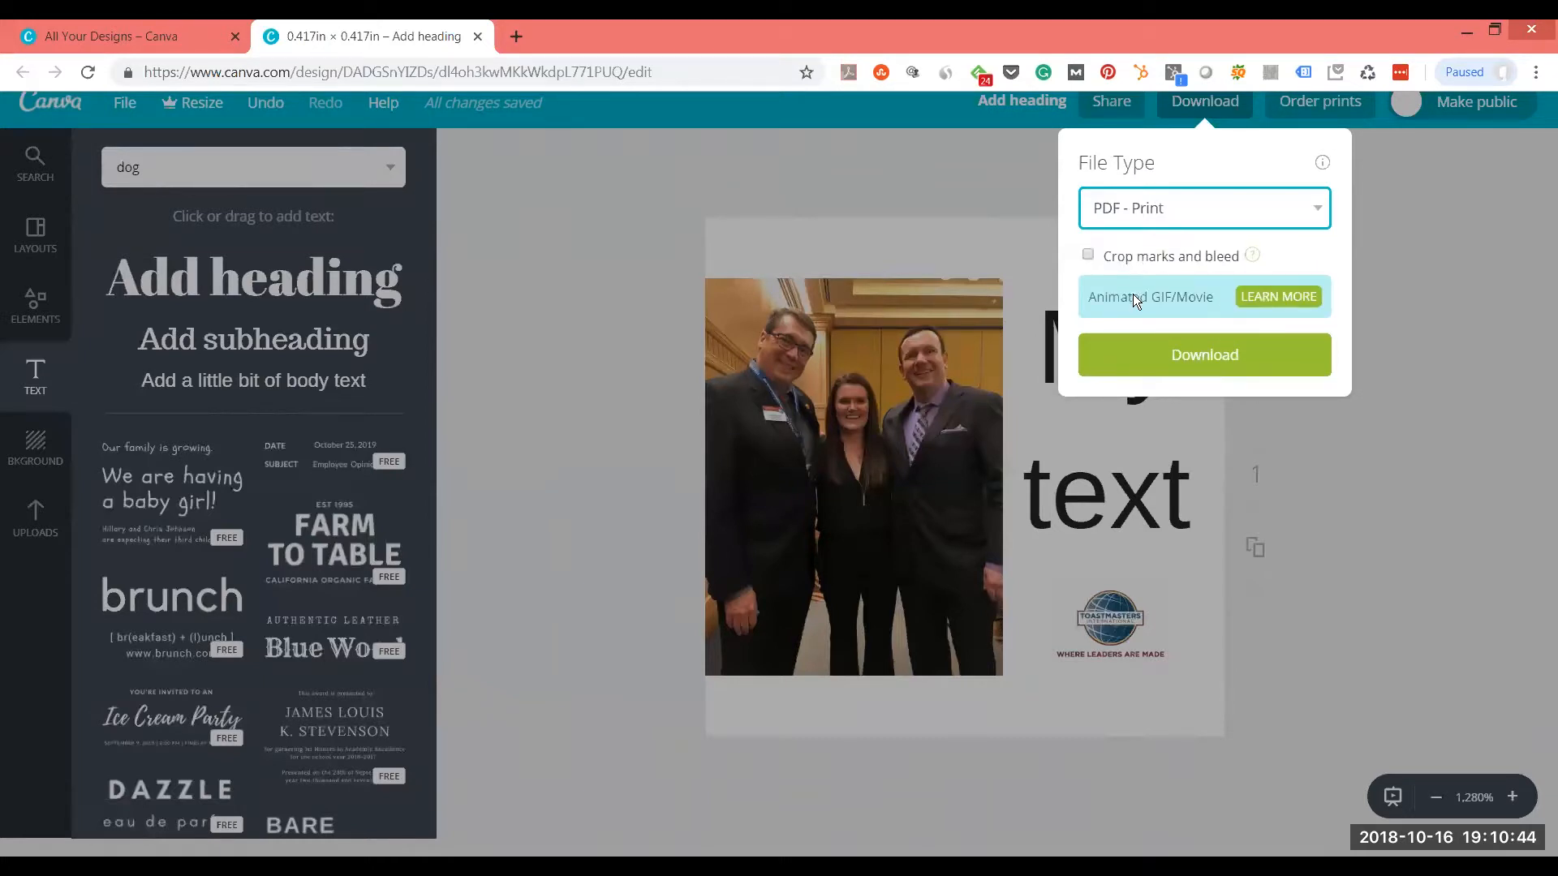
left_click(1205, 369)
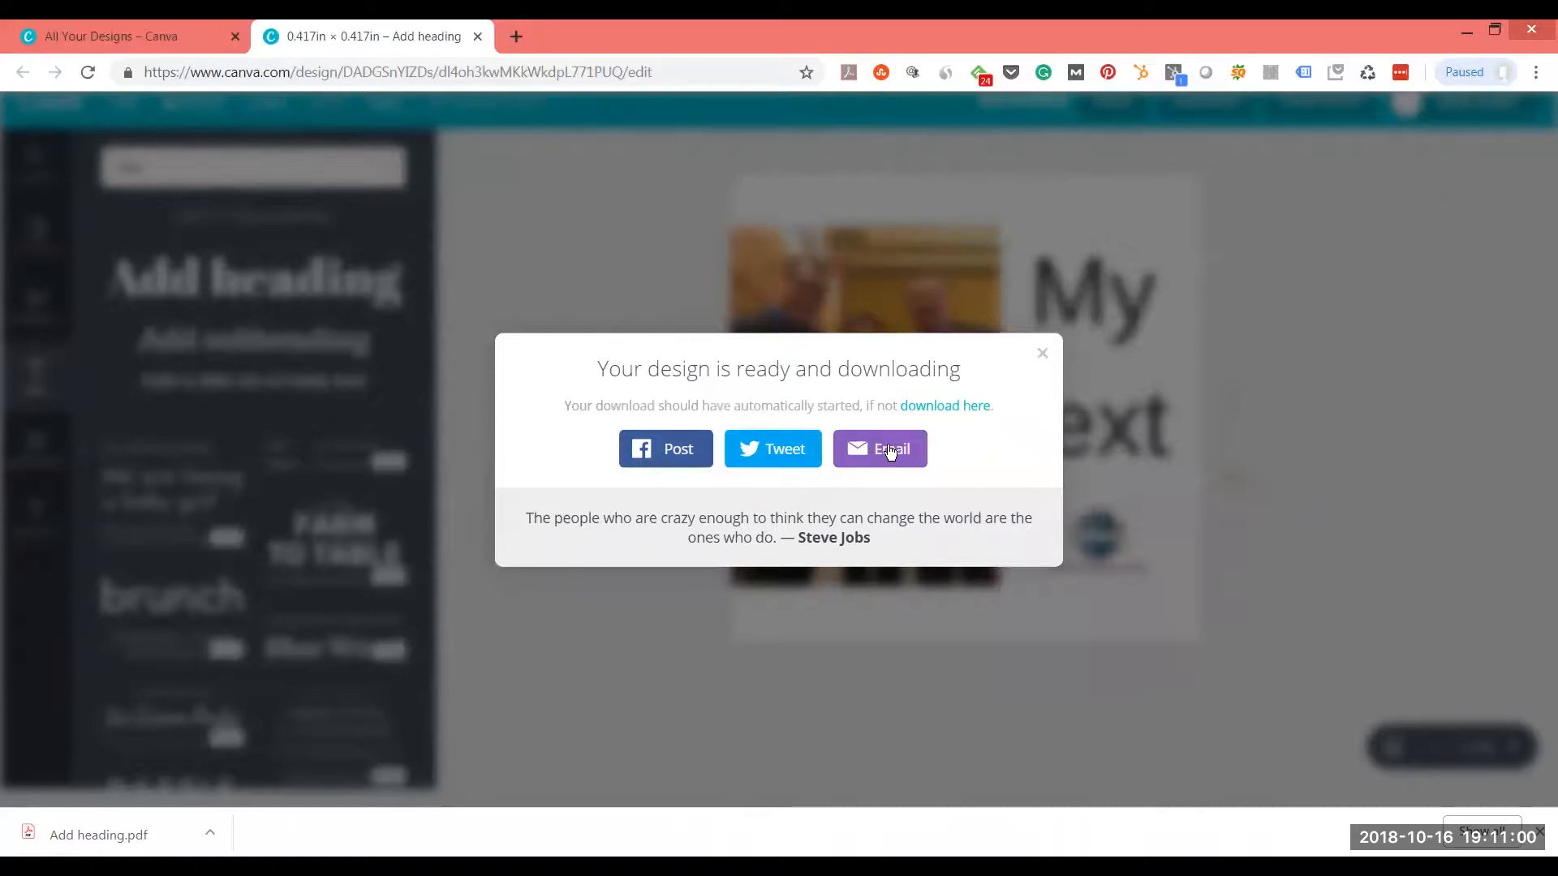
left_click(1040, 357)
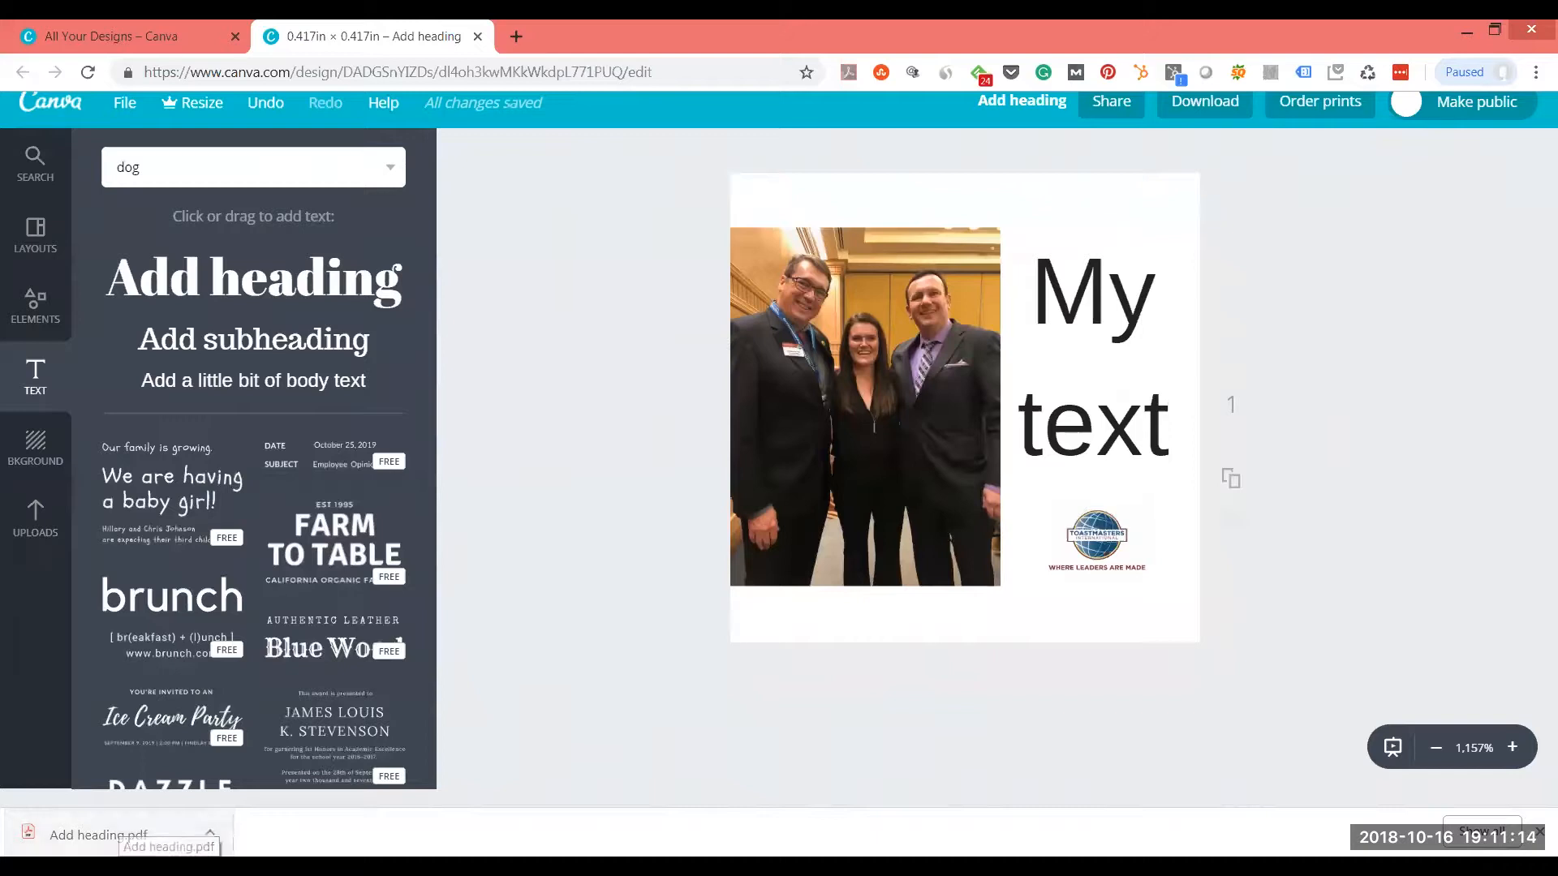
left_click(106, 835)
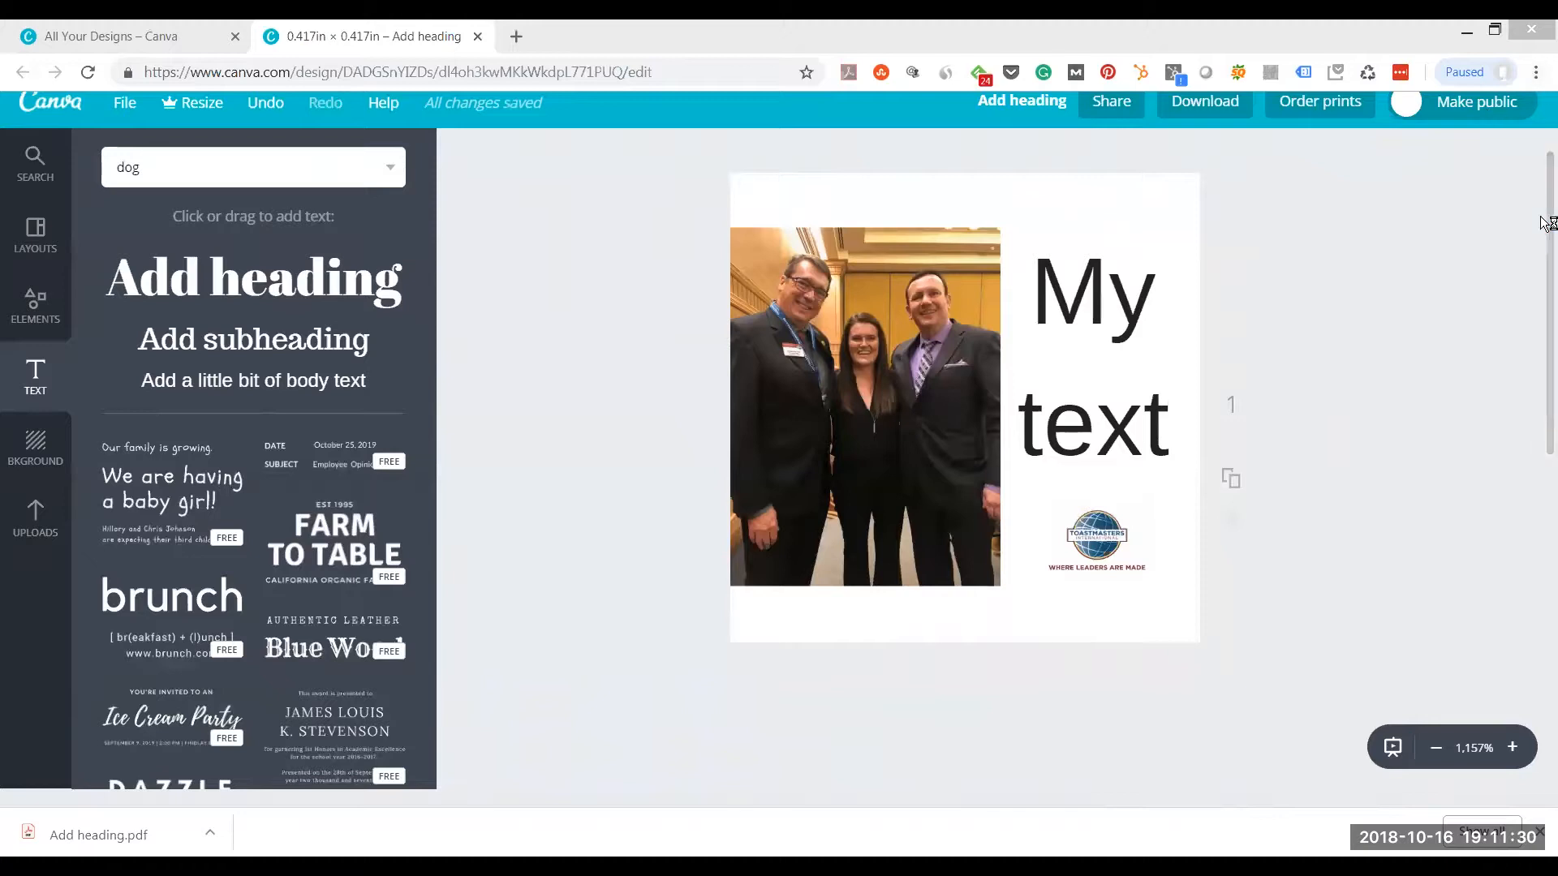
Download the design a second time as a JPG and dismiss the download notice.
left_click(1209, 101)
left_click(1238, 210)
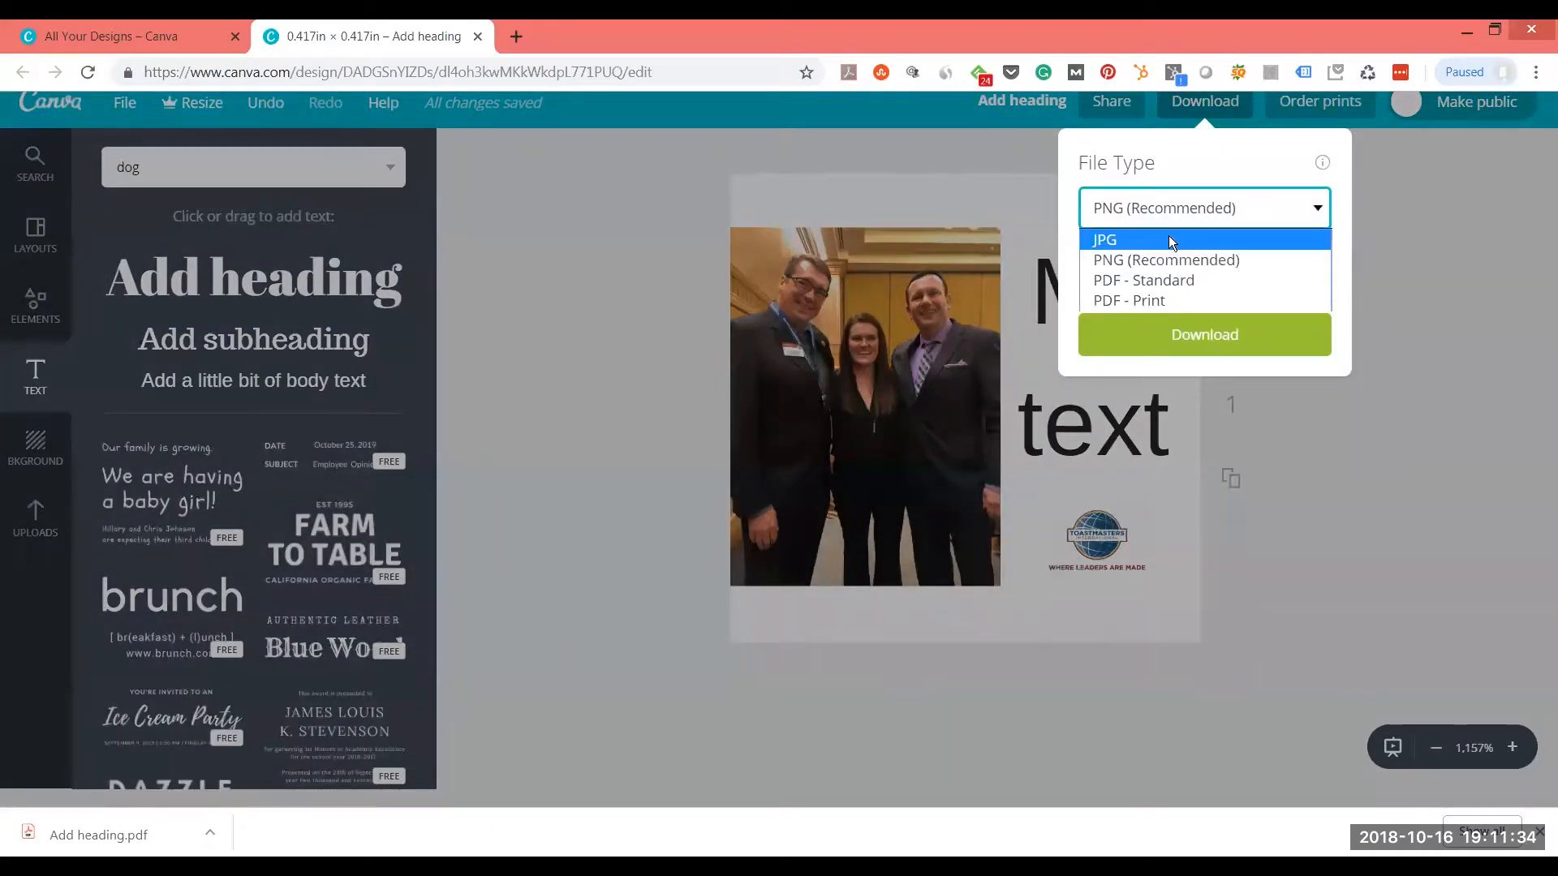
left_click(1169, 236)
left_click(1162, 334)
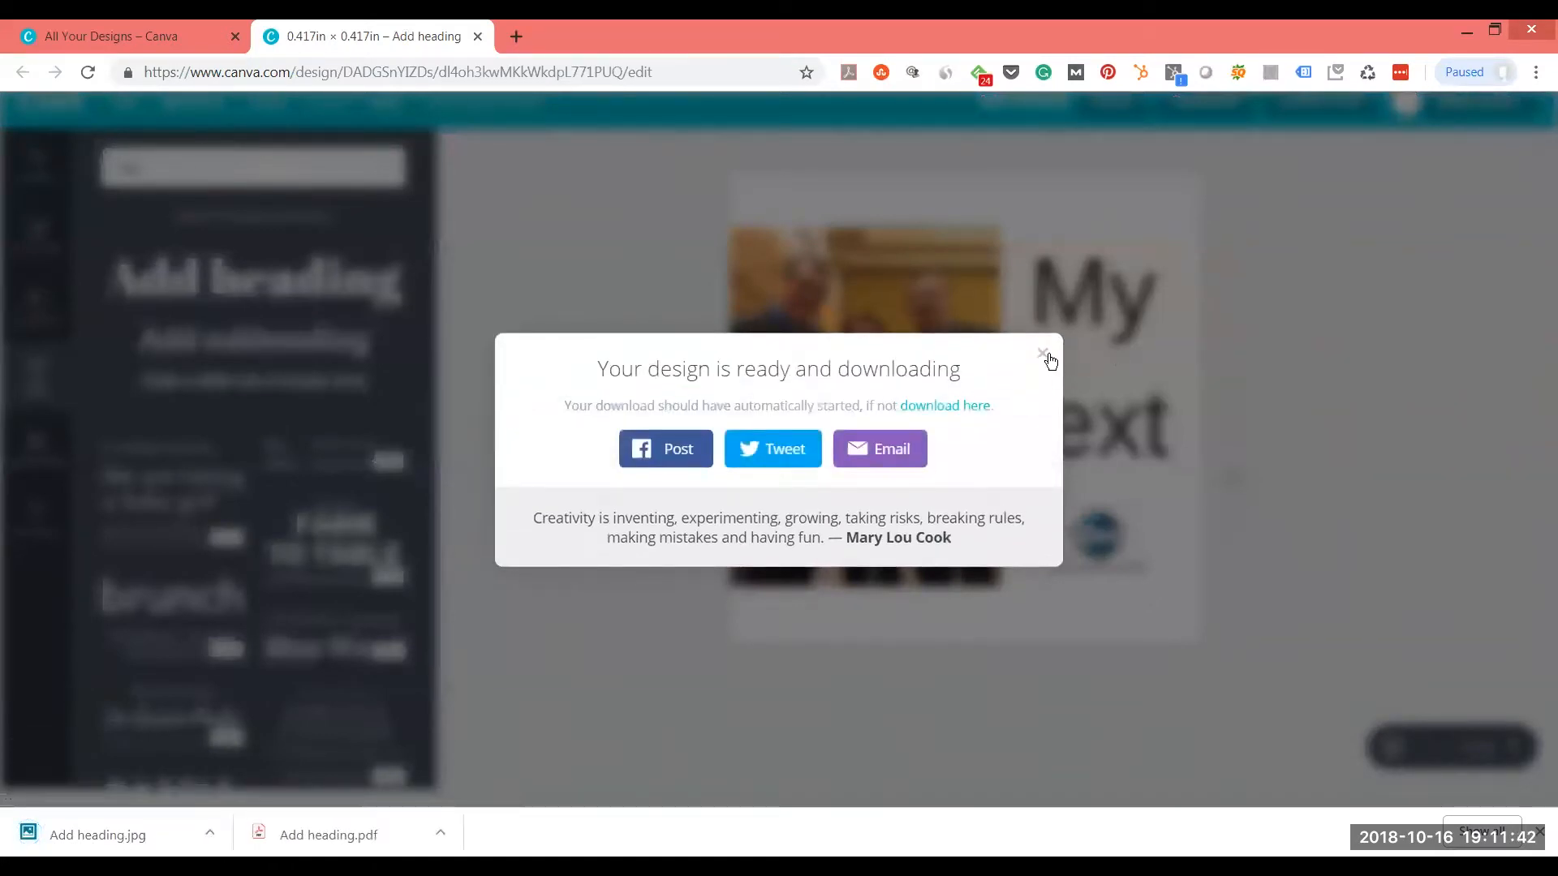
left_click(1043, 354)
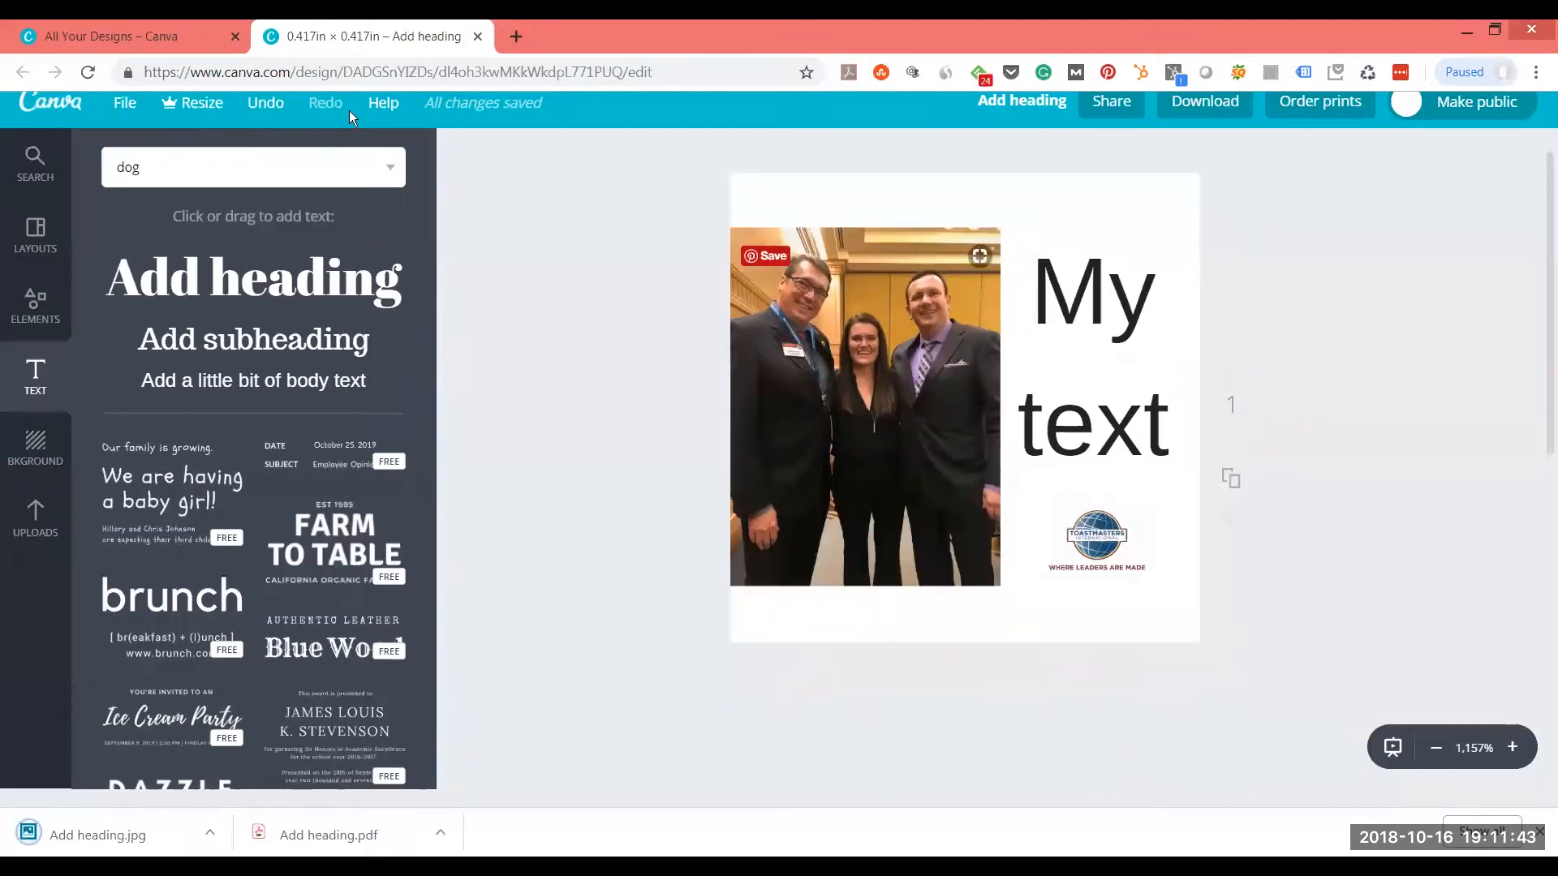
Open the downloaded Add heading.jpg in a new browser tab and magnify it to inspect its quality.
left_click(503, 45)
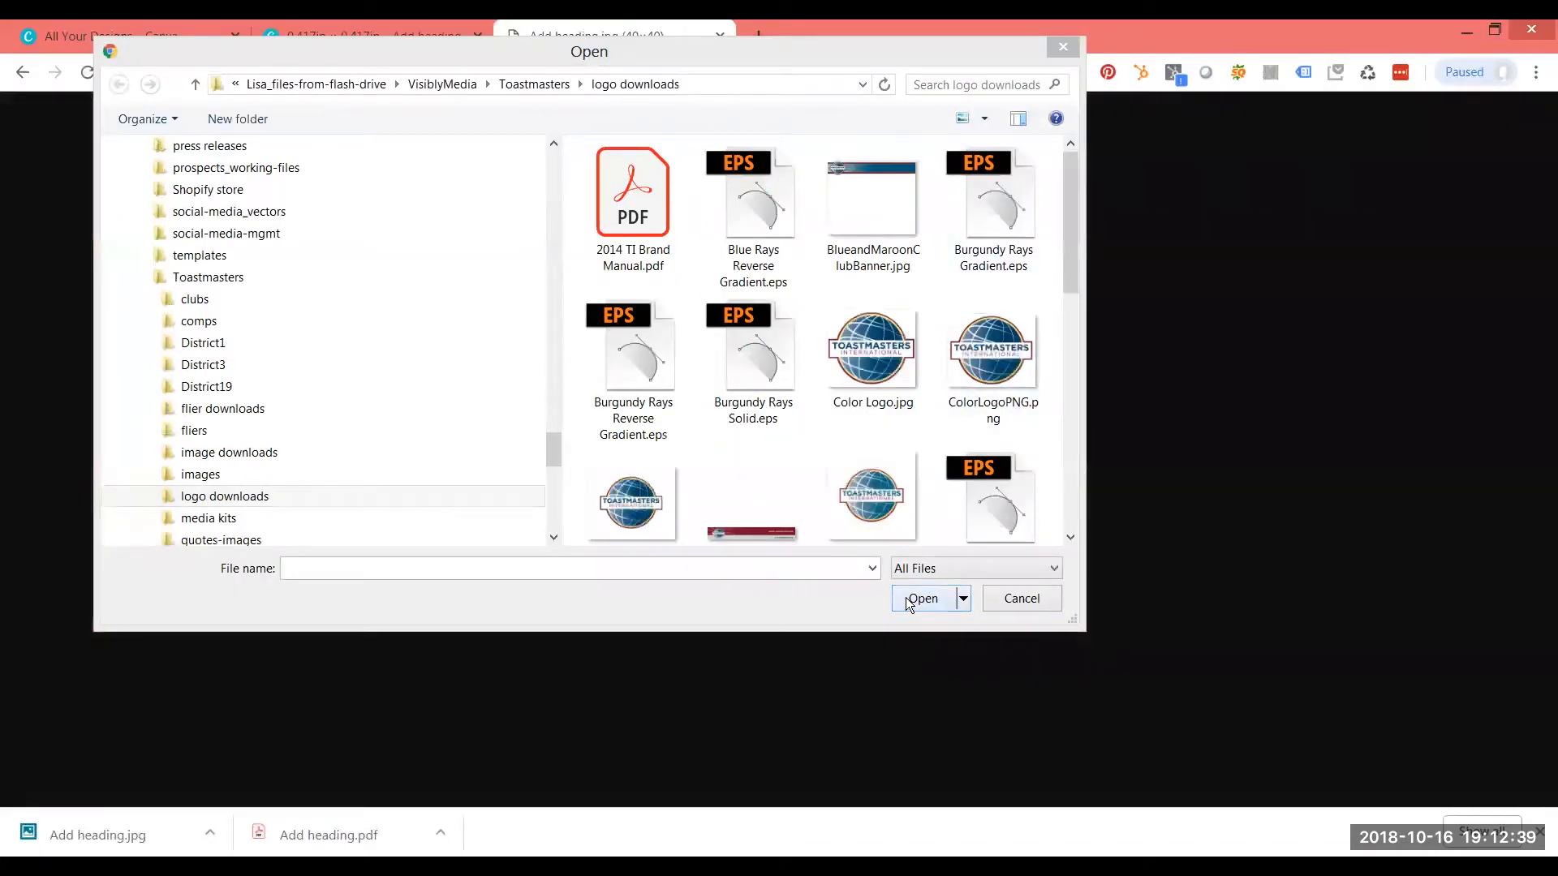
left_click(1018, 601)
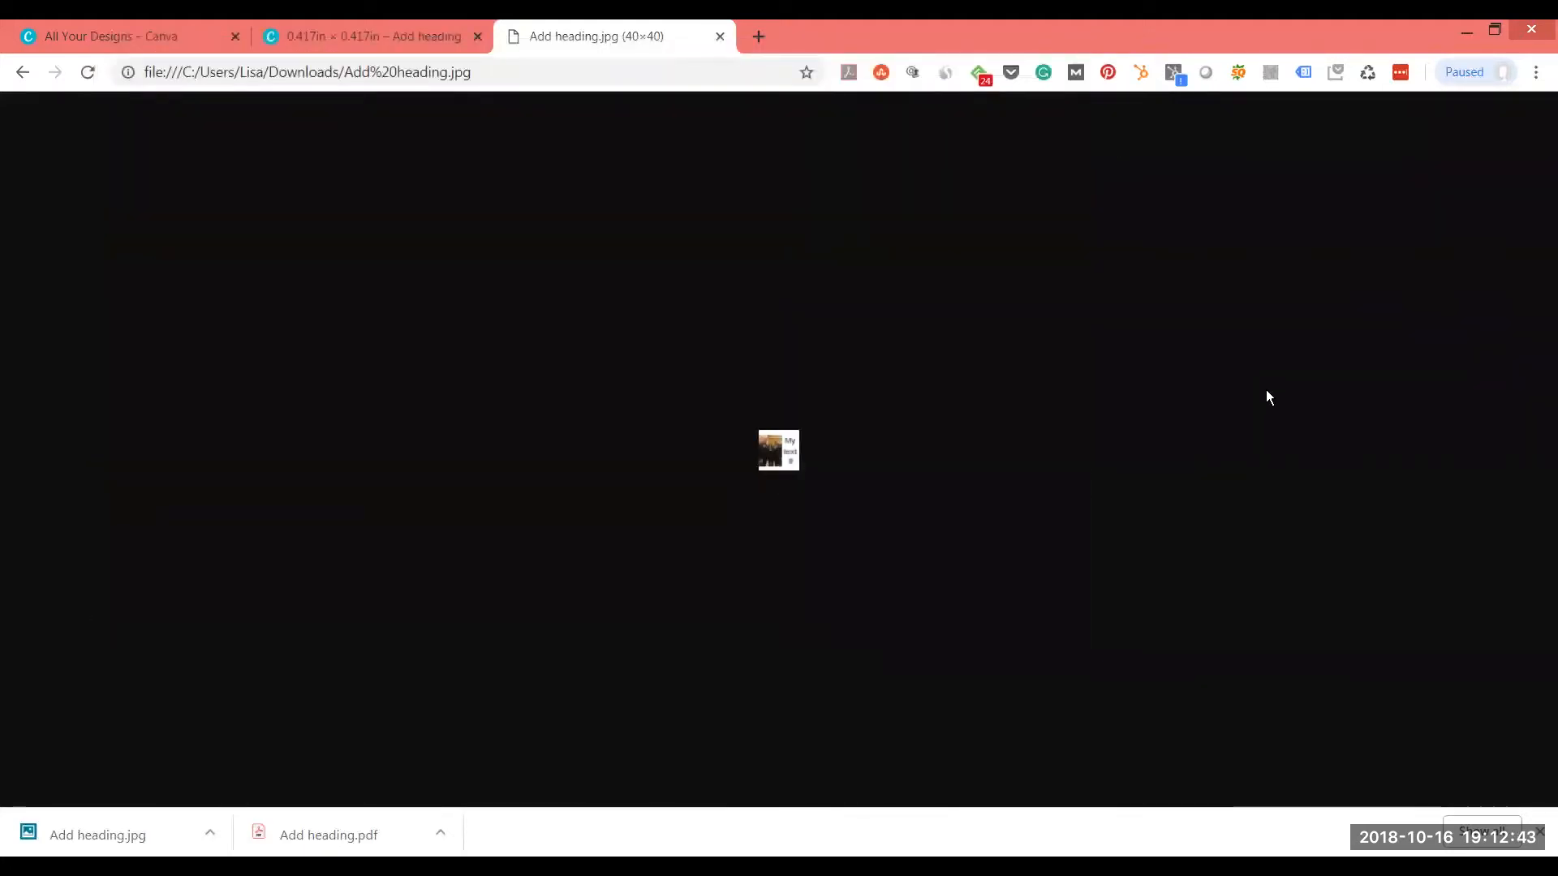
key("ctrl+plus")
key("ctrl+plus")
key("ctrl+plus")
key("ctrl+plus")
key("ctrl+plus")
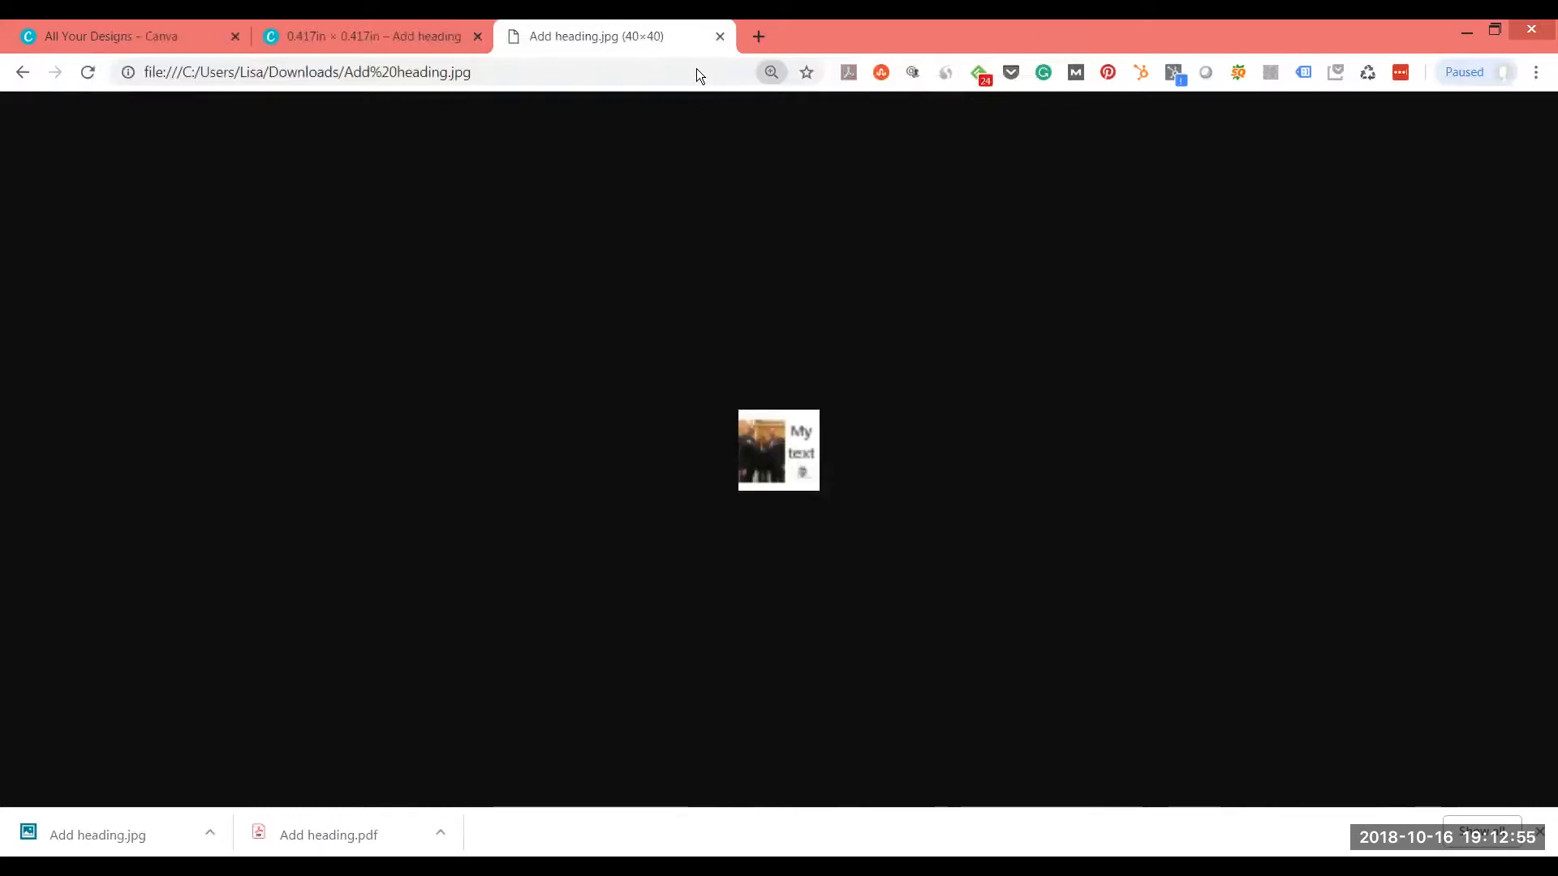
Close the JPG preview and return to the design in the editor.
key("alt+Tab")
key("alt+Tab")
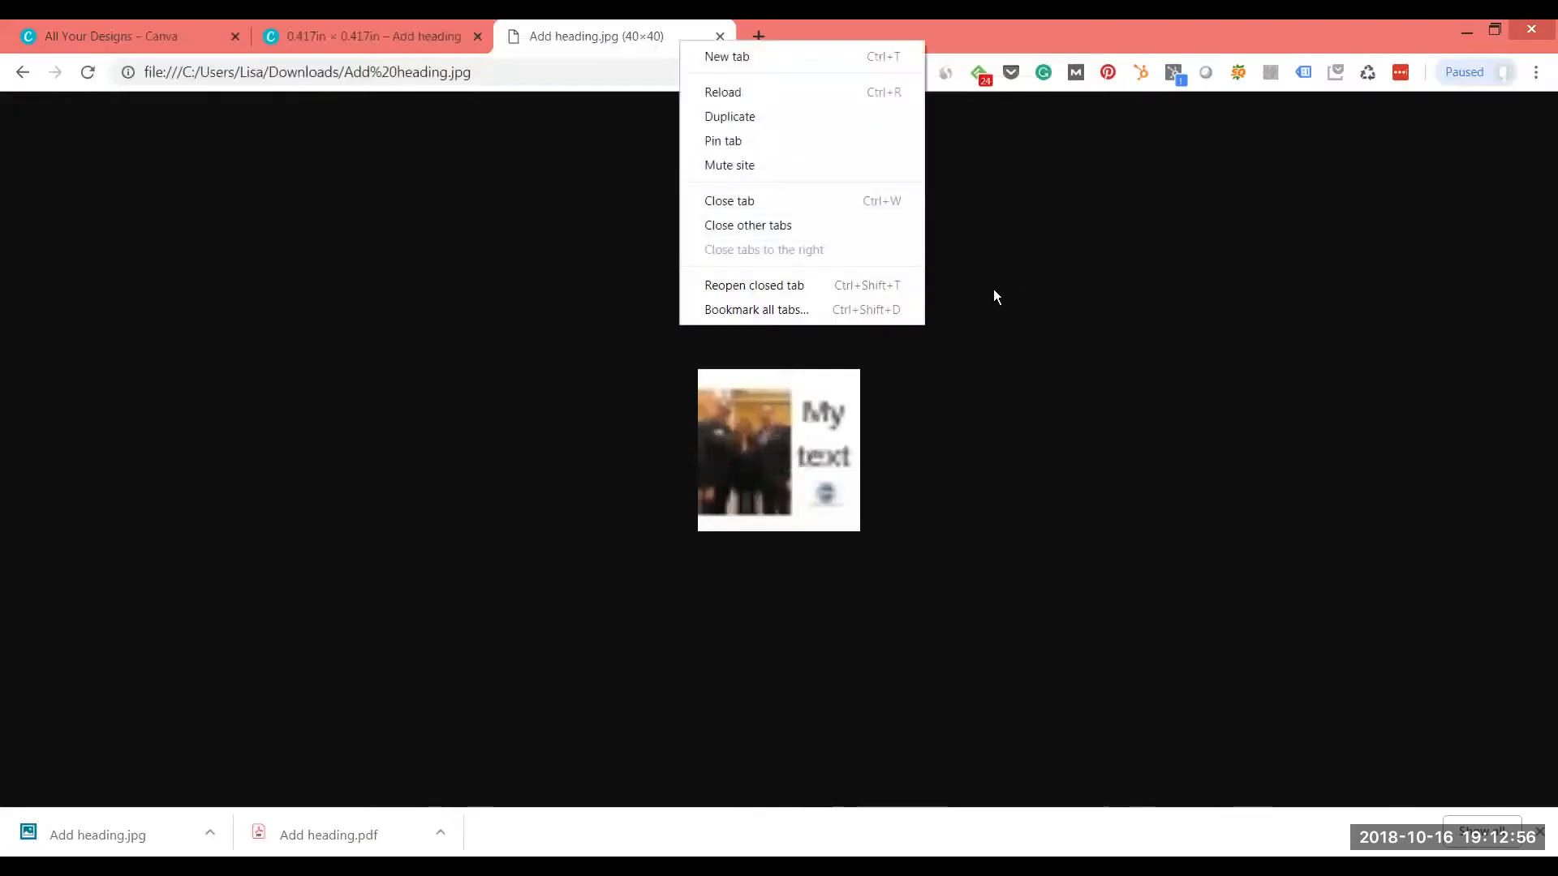
left_click(736, 197)
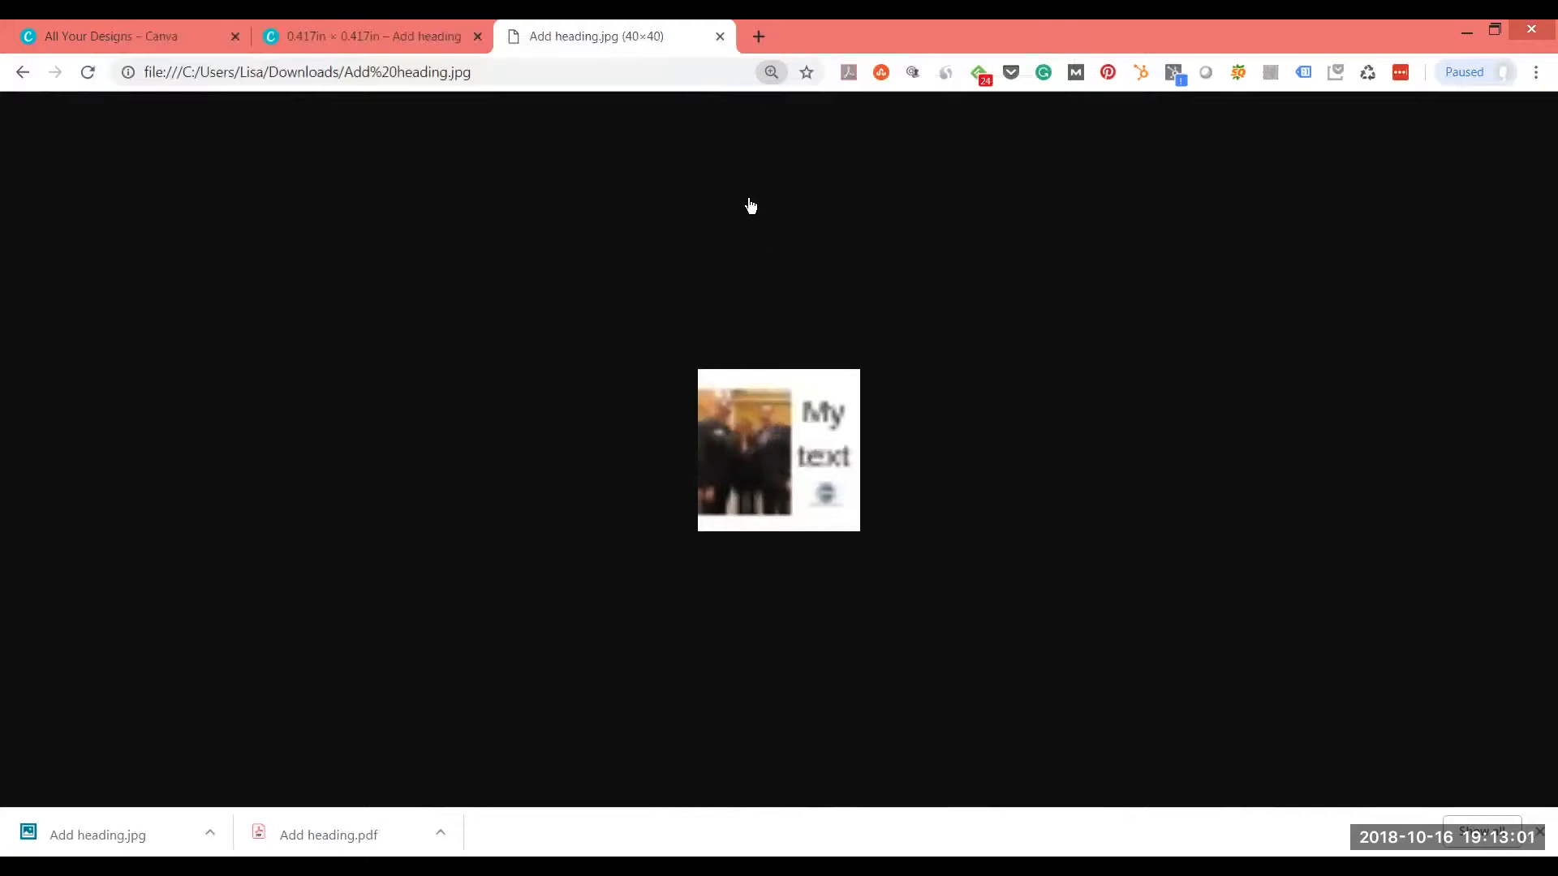
left_click(355, 34)
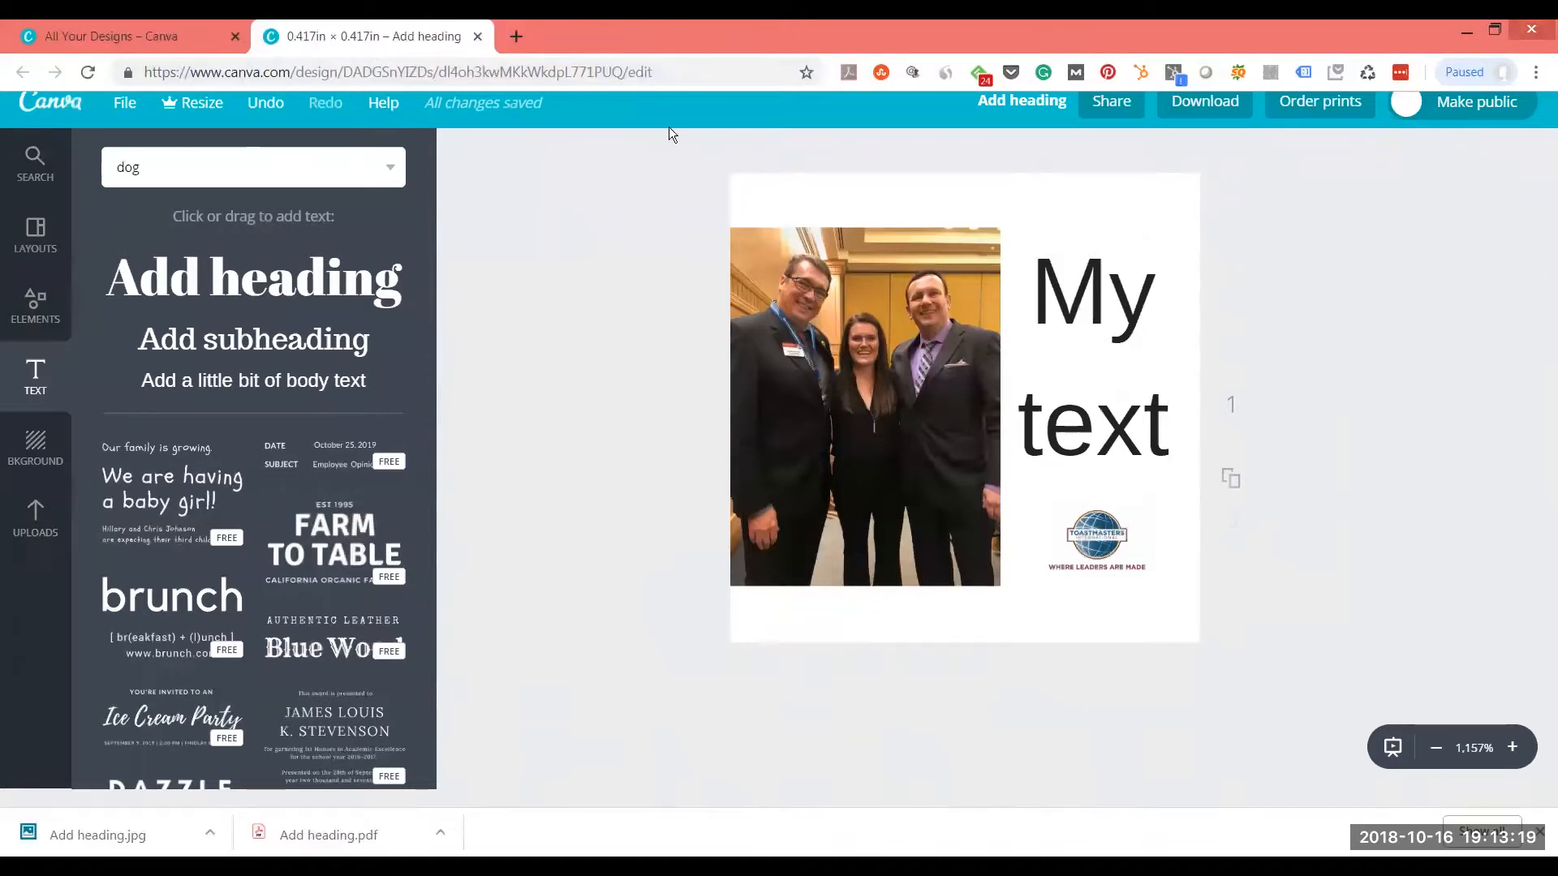
Change the design's title to "My Design".
left_click(1068, 130)
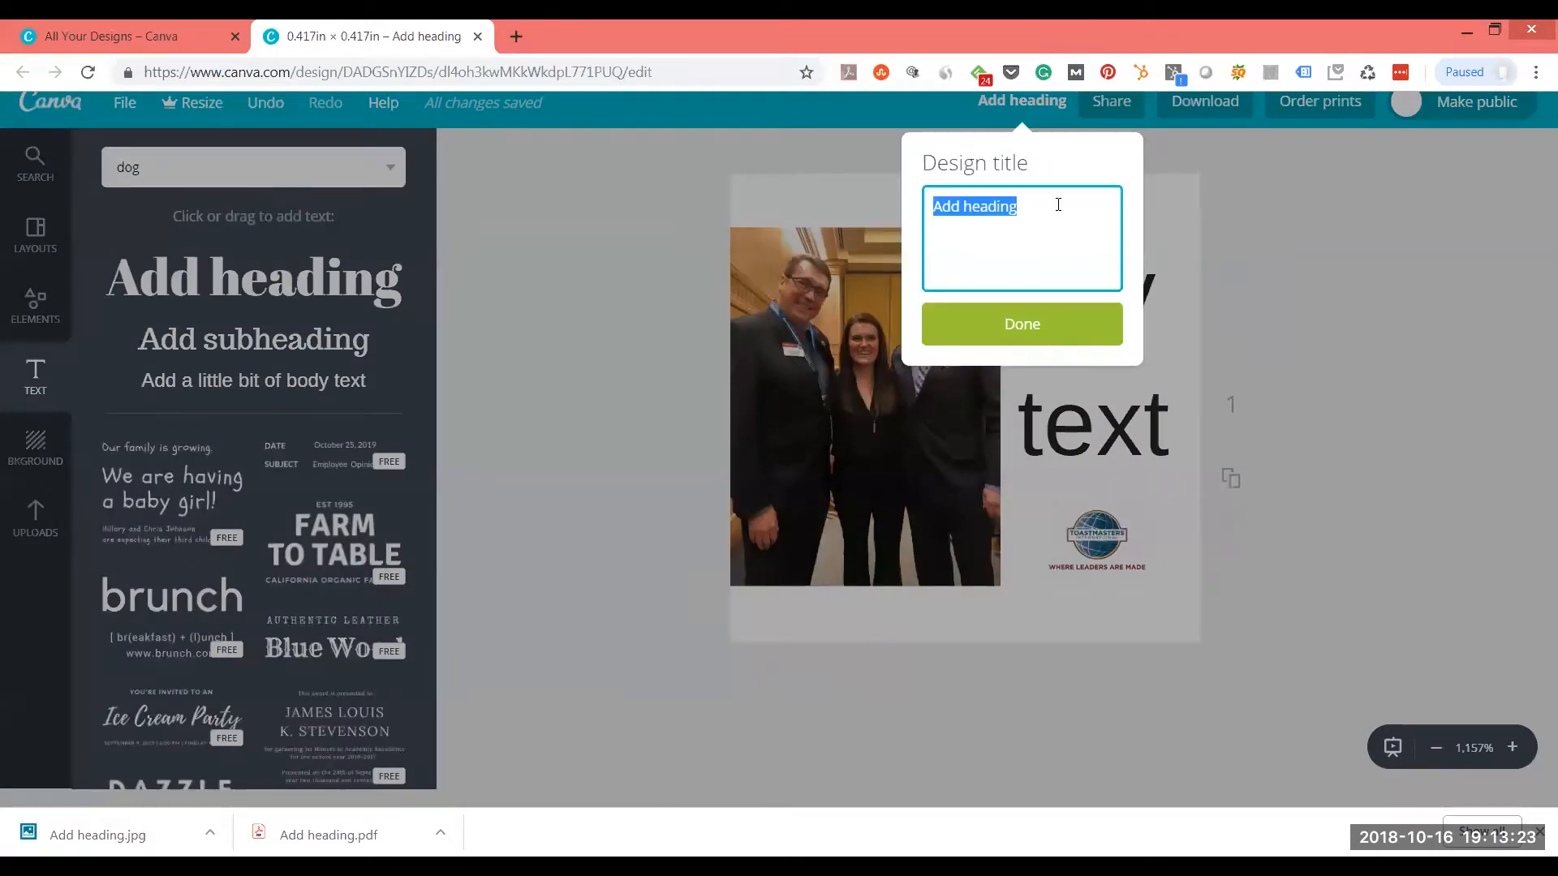
type("My Design")
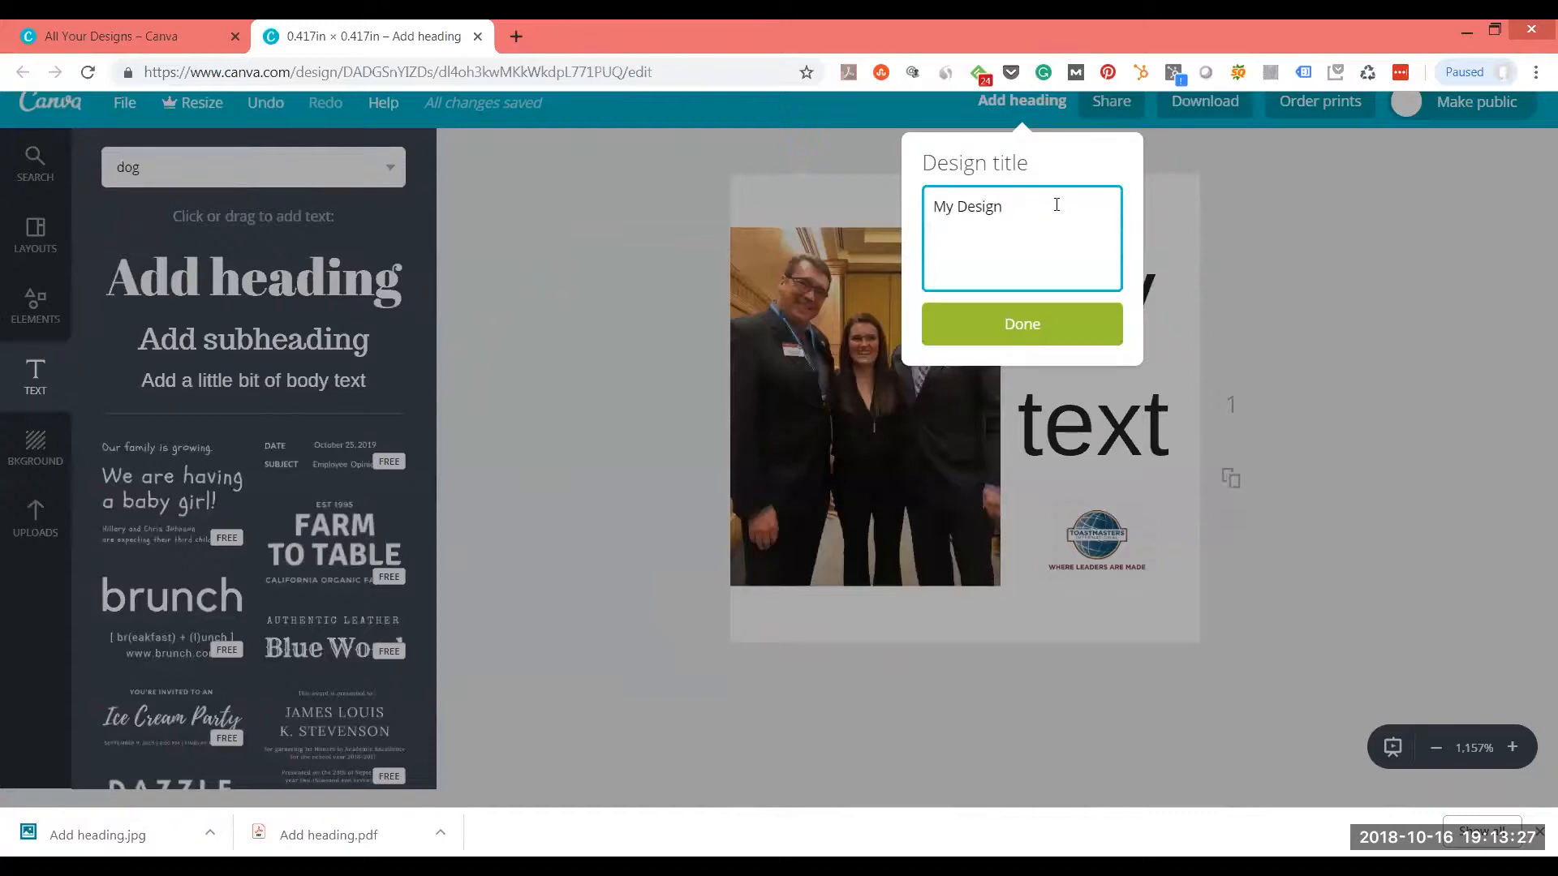
left_click(1055, 320)
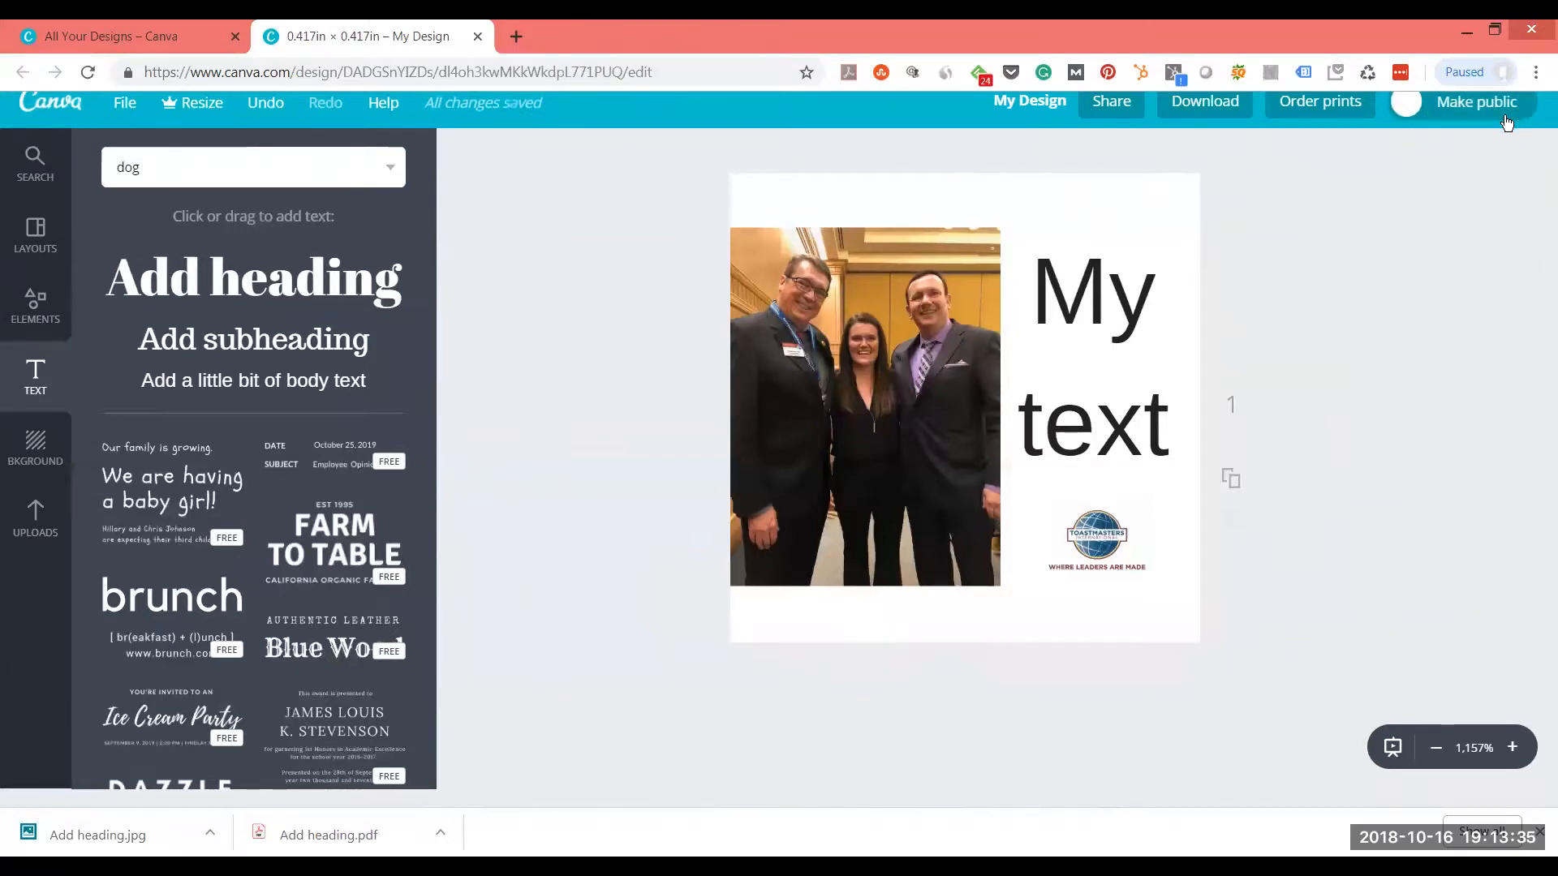
Try making the design public and switch it back to private.
left_click(1416, 105)
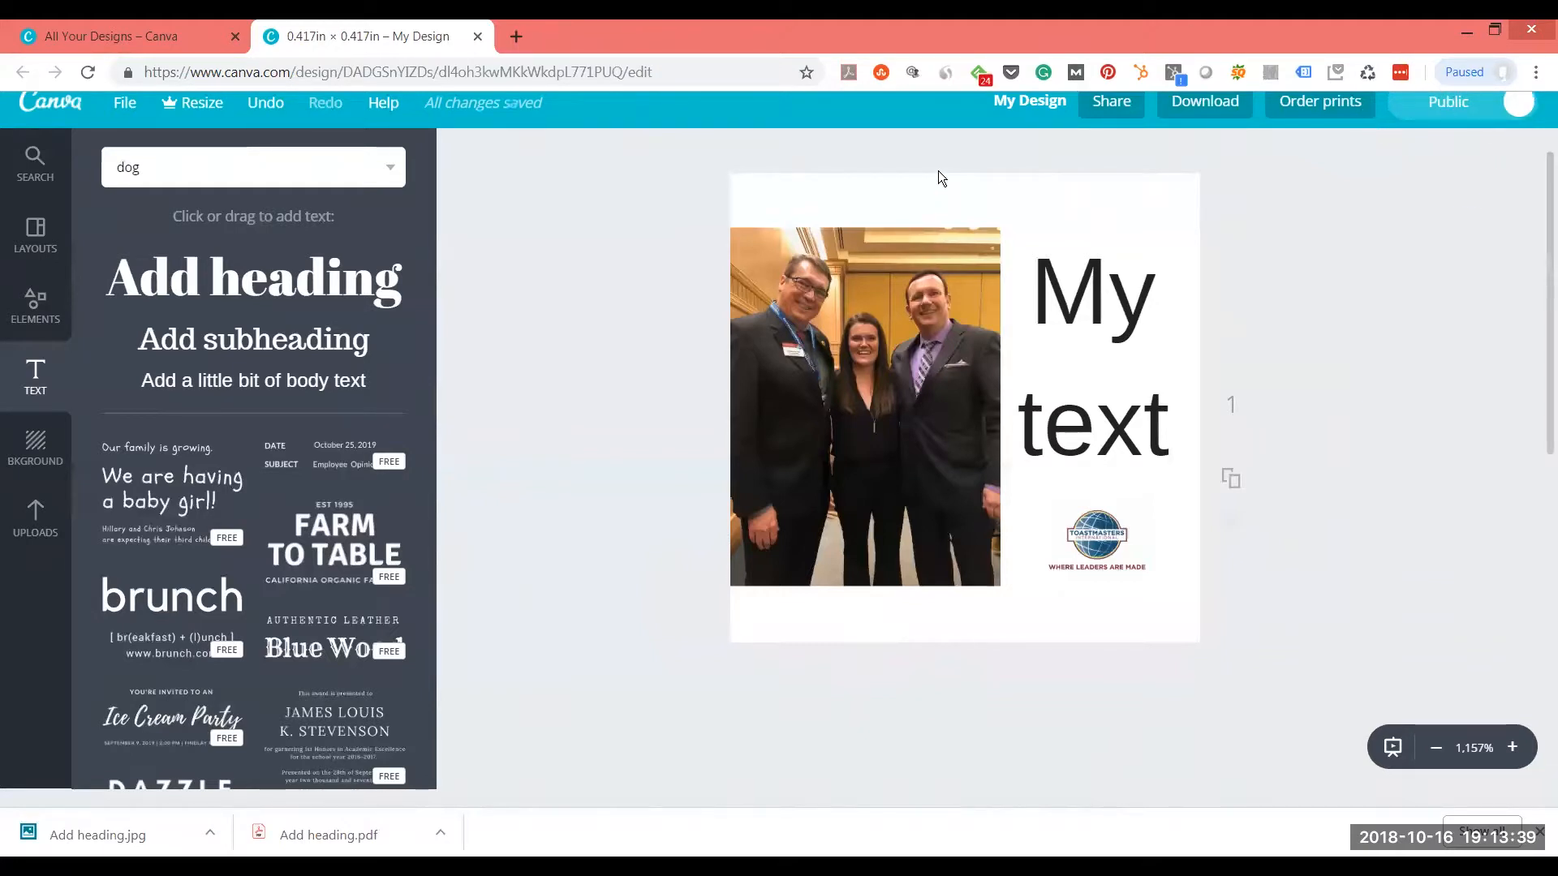
left_click(1516, 109)
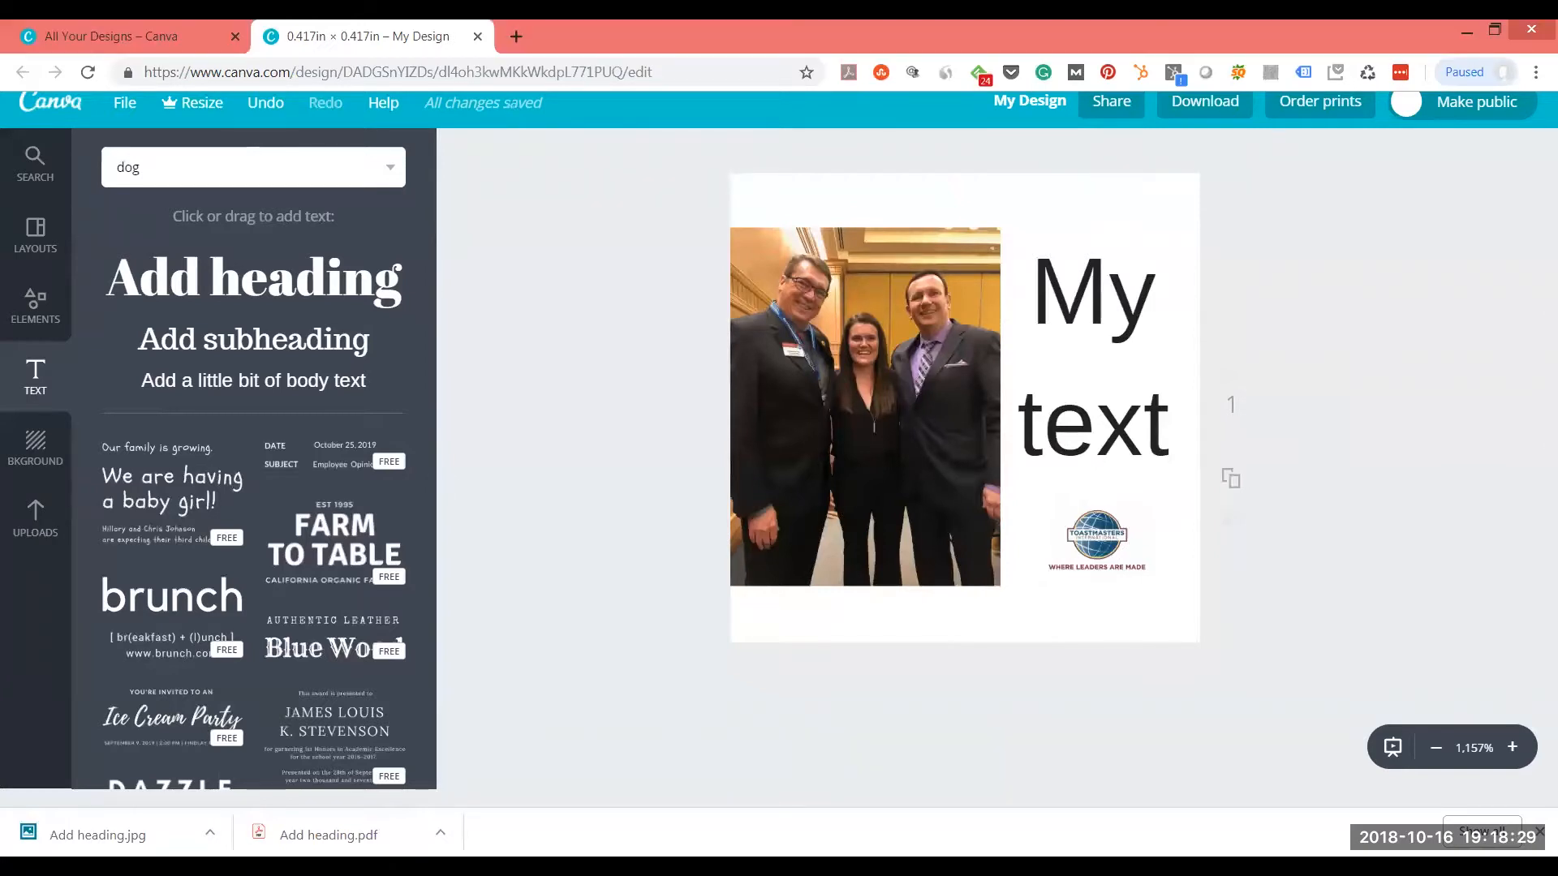
Dismiss the downloads bar, open google.com in a new browser tab and search for "toastmasters open house flyers".
left_click(1539, 832)
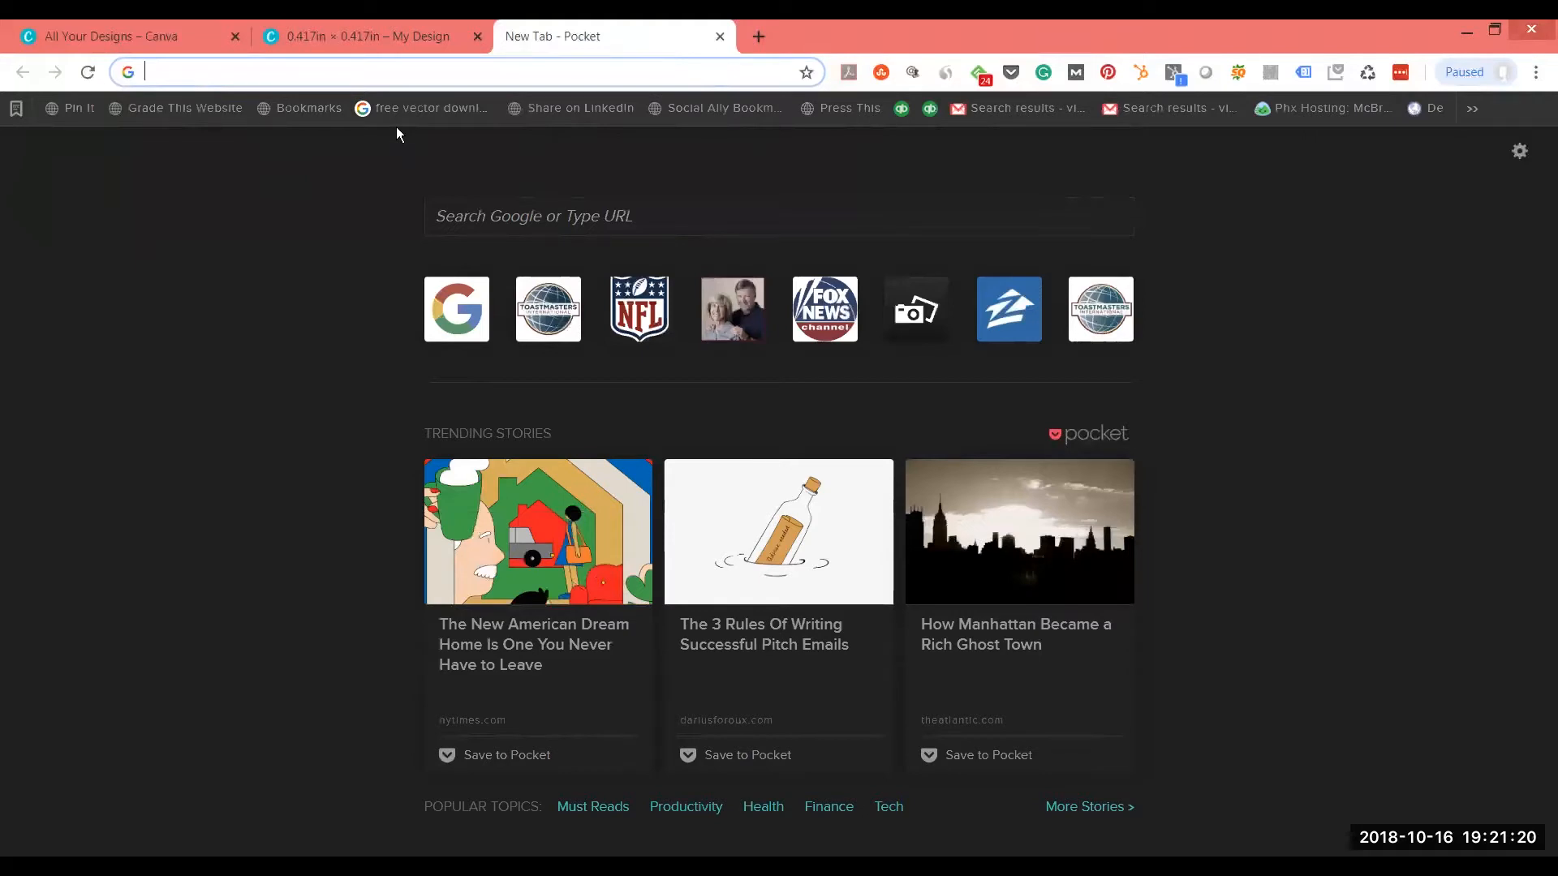
type("google.com")
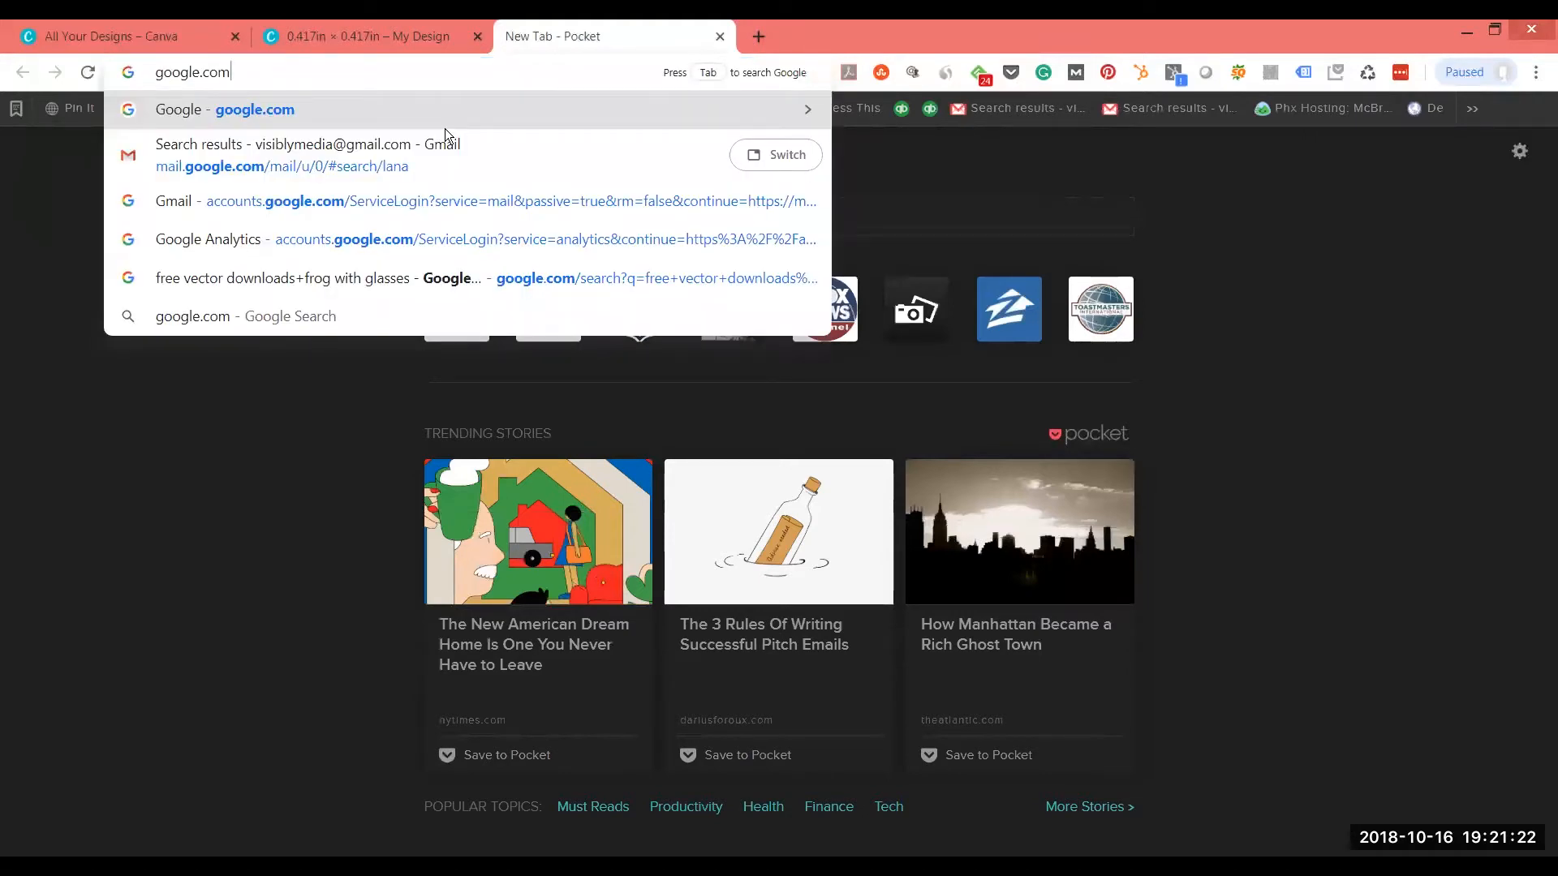
key("Return")
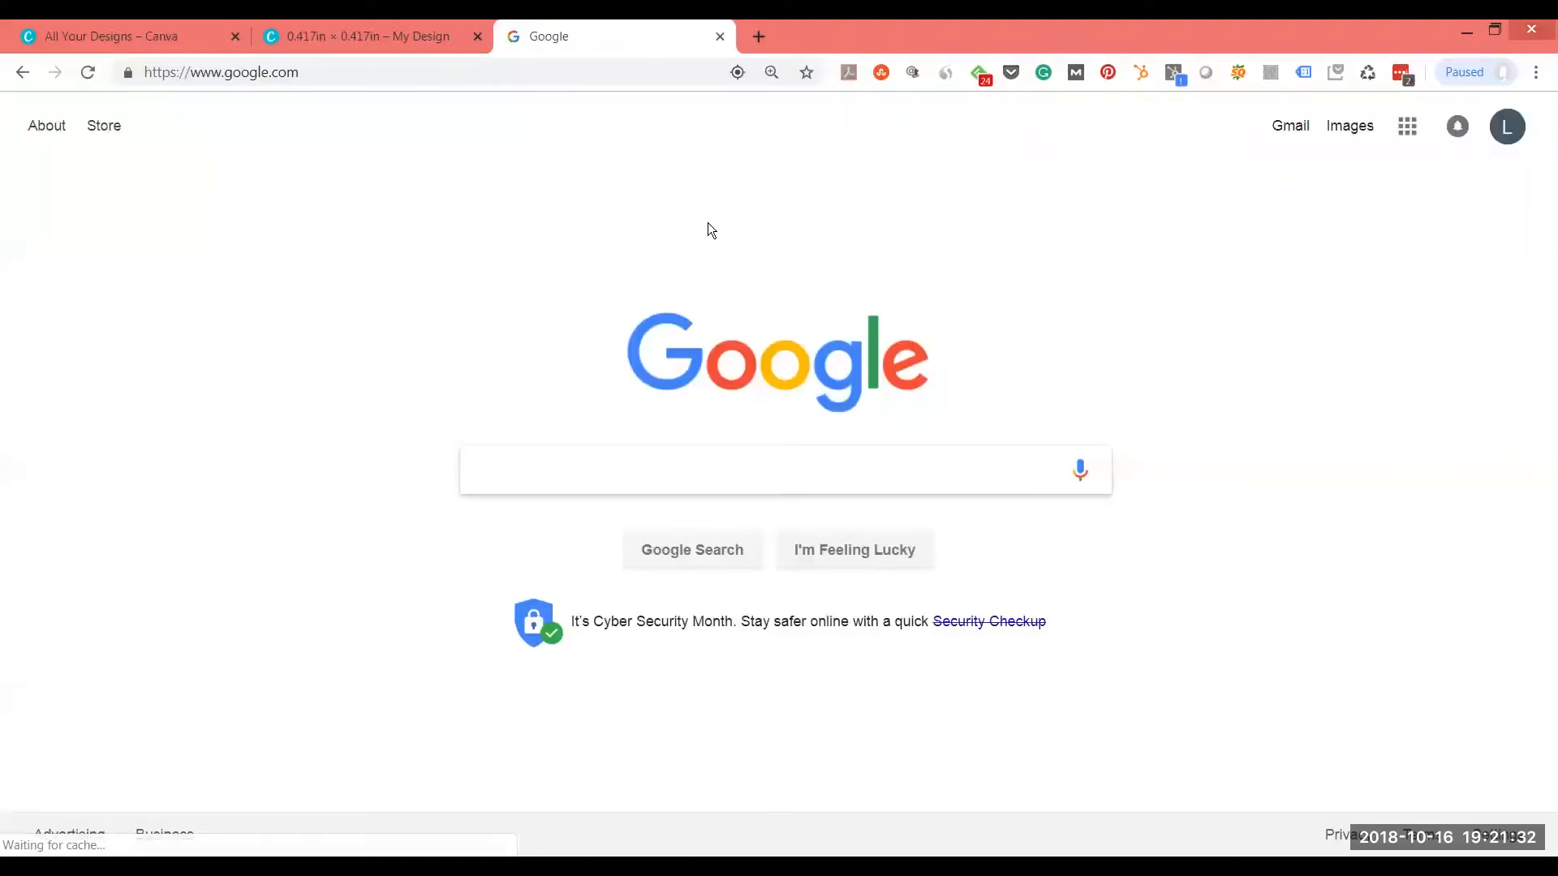
type("toastmasters+")
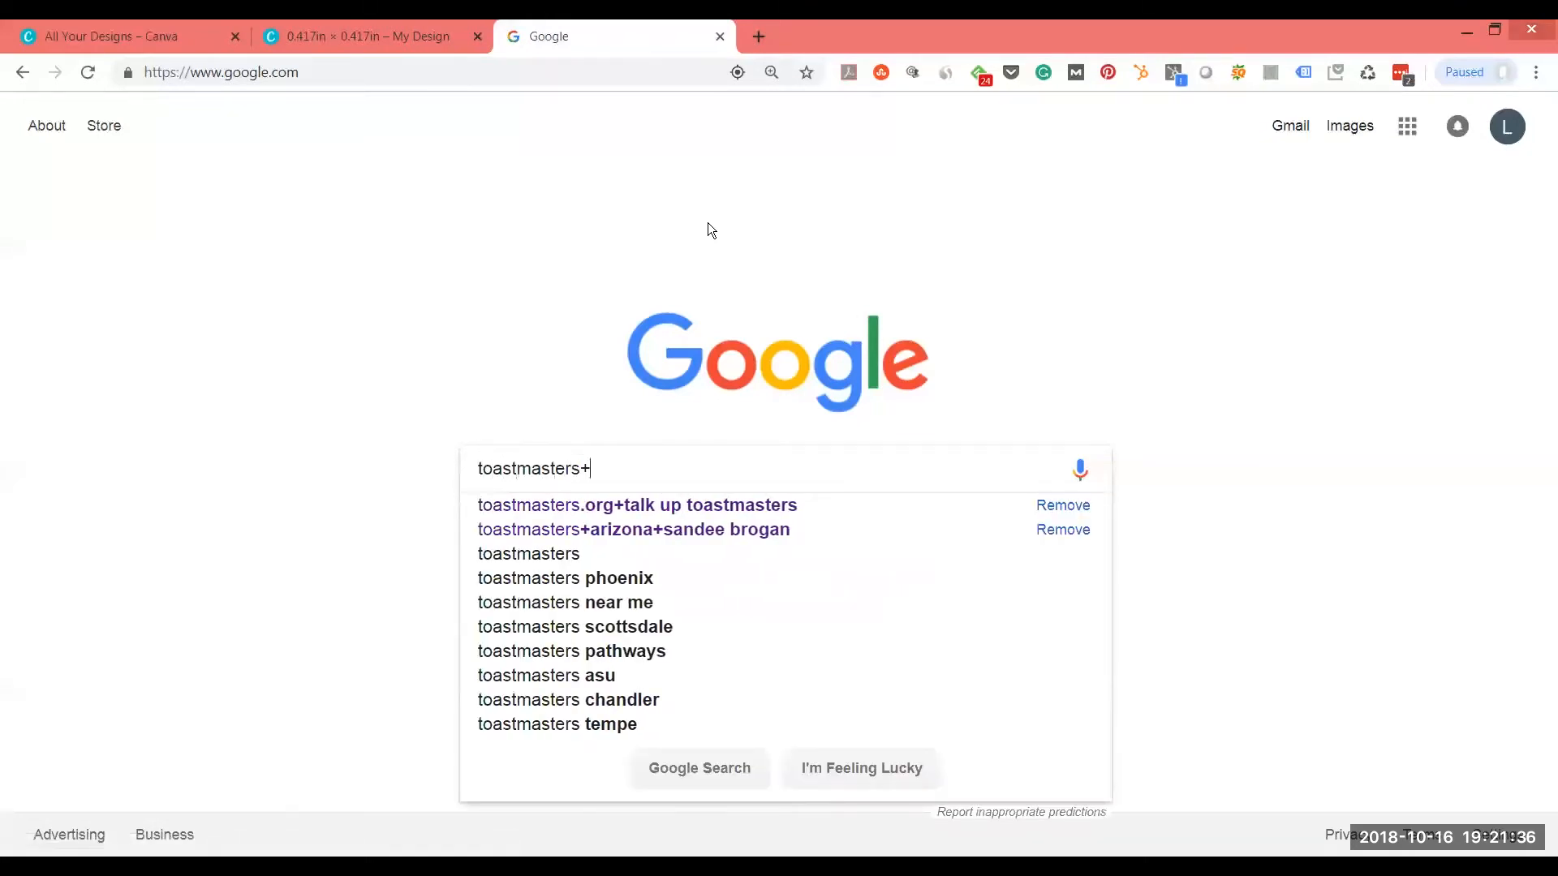
type("open house fliers")
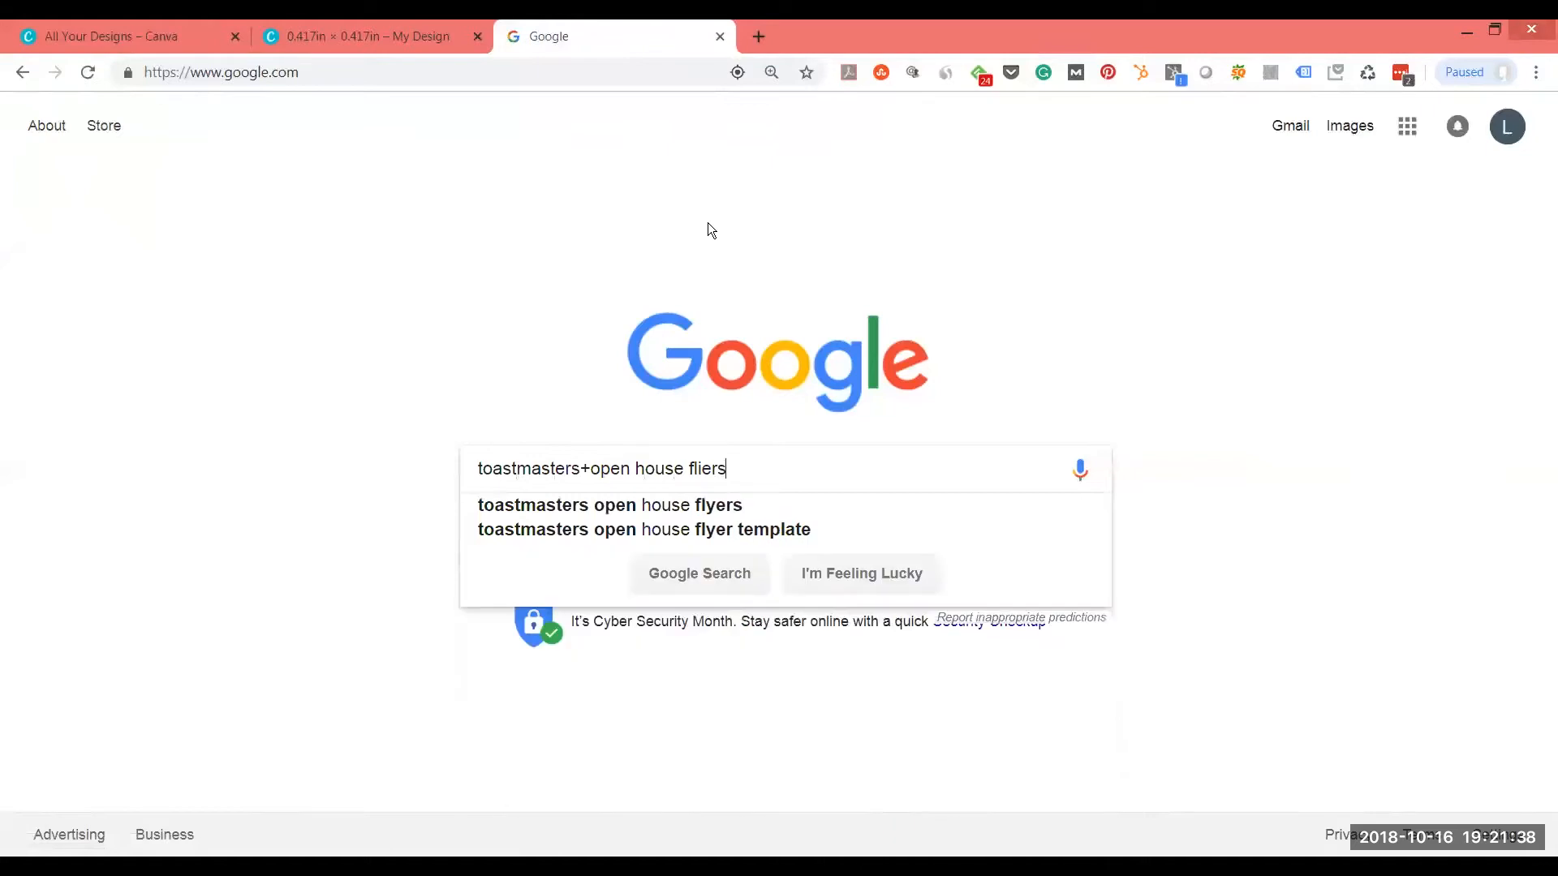
left_click(741, 501)
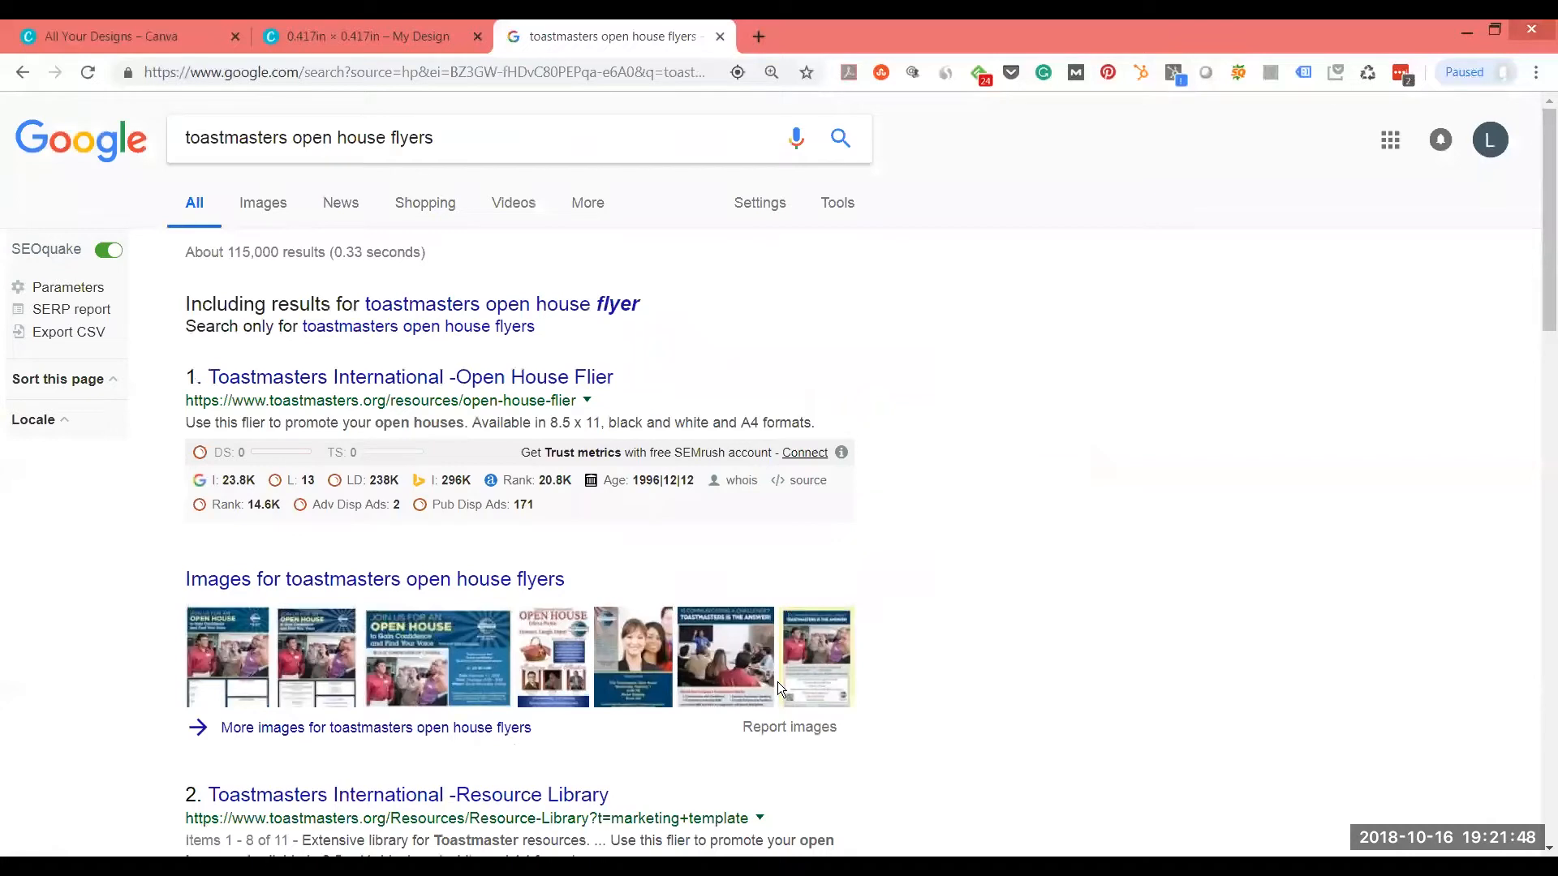
Skim the web results for the flyer search and switch to the image results.
scroll(859, 589, "down", 15)
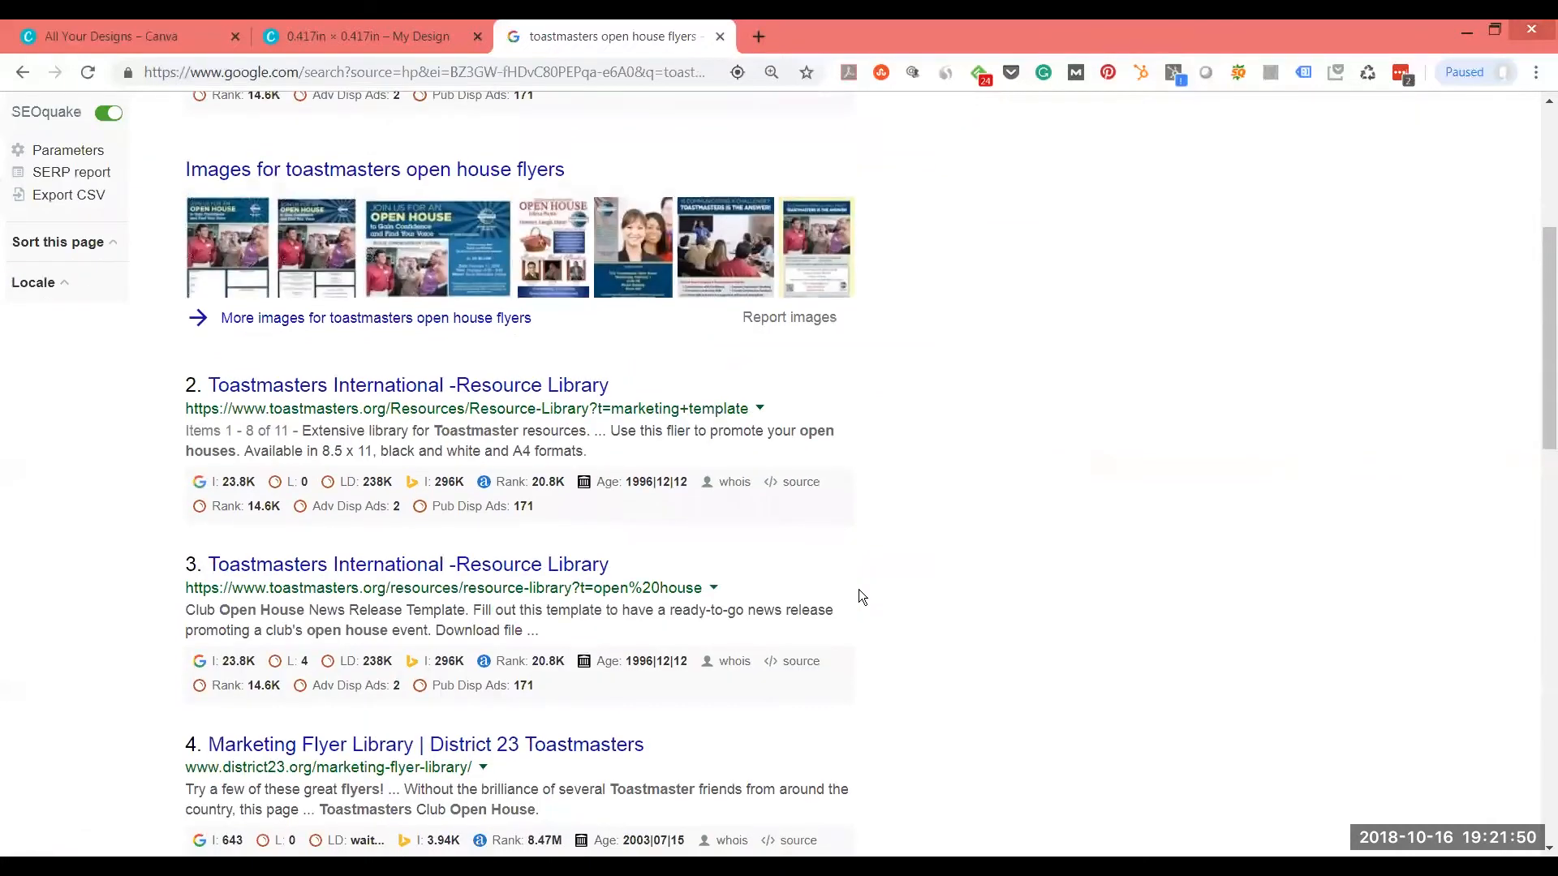
scroll(860, 589, "down", 5)
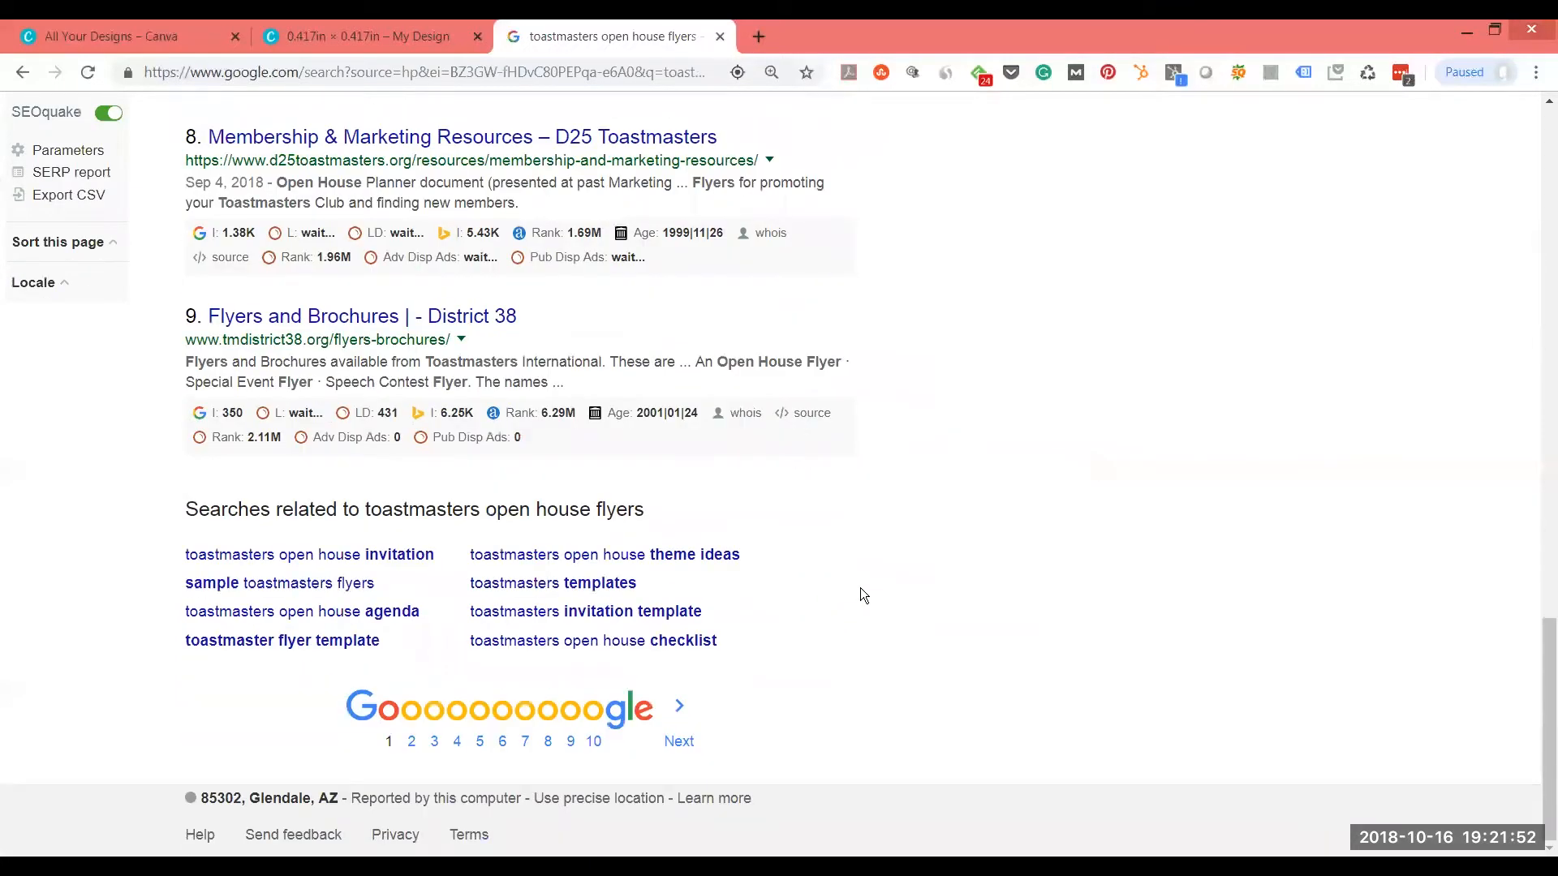
scroll(860, 589, "up", 20)
left_click(273, 207)
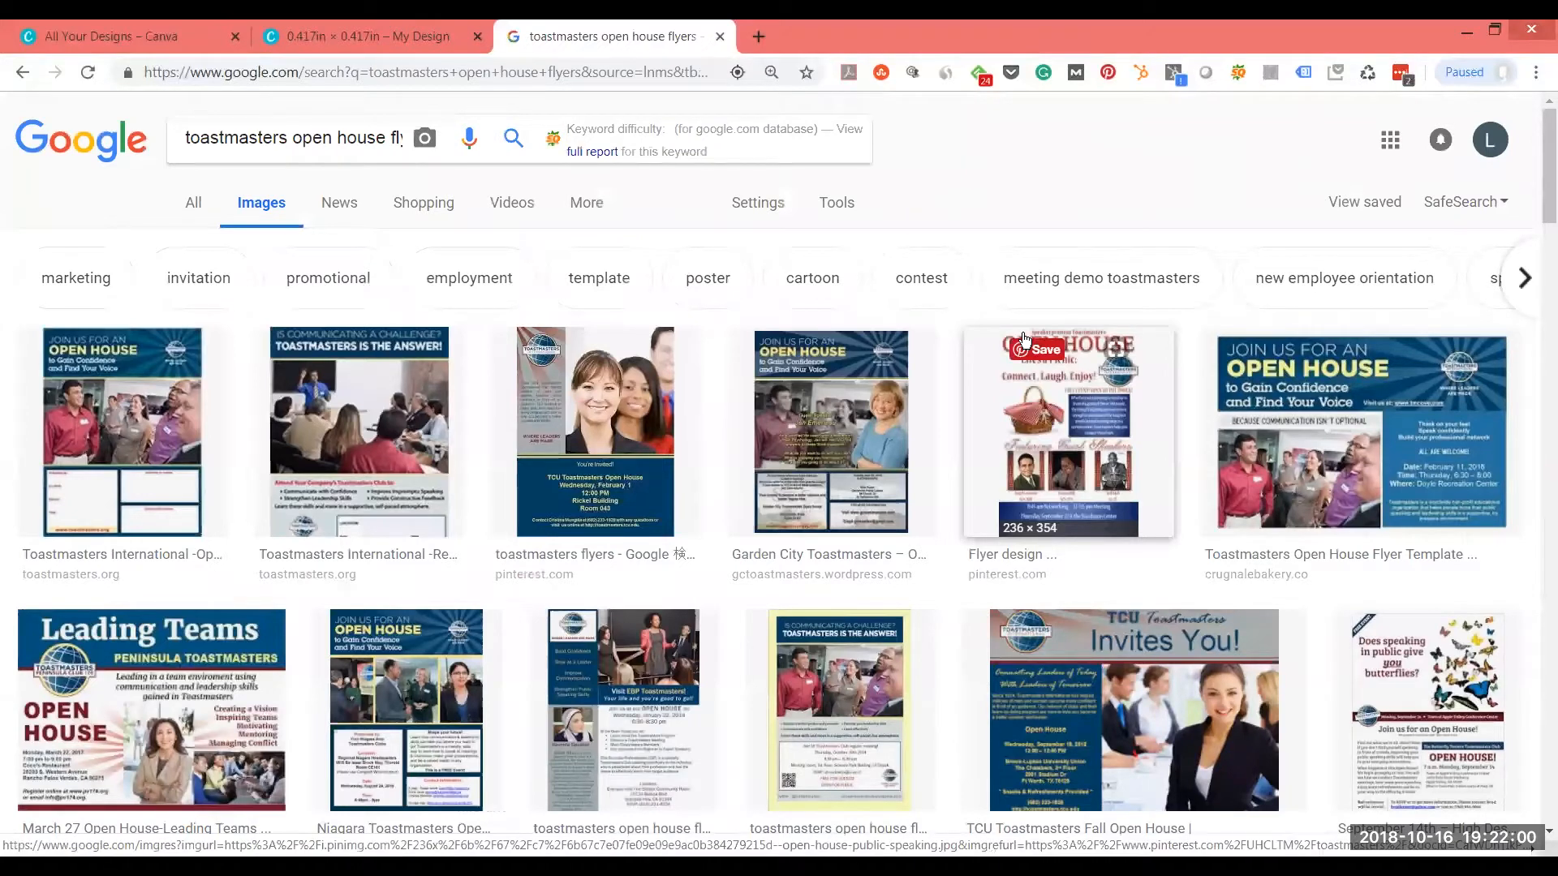
Preview the "Does speaking in public give you butterflies?" flyer, close the preview and look over the other open house flyers.
left_click(1441, 700)
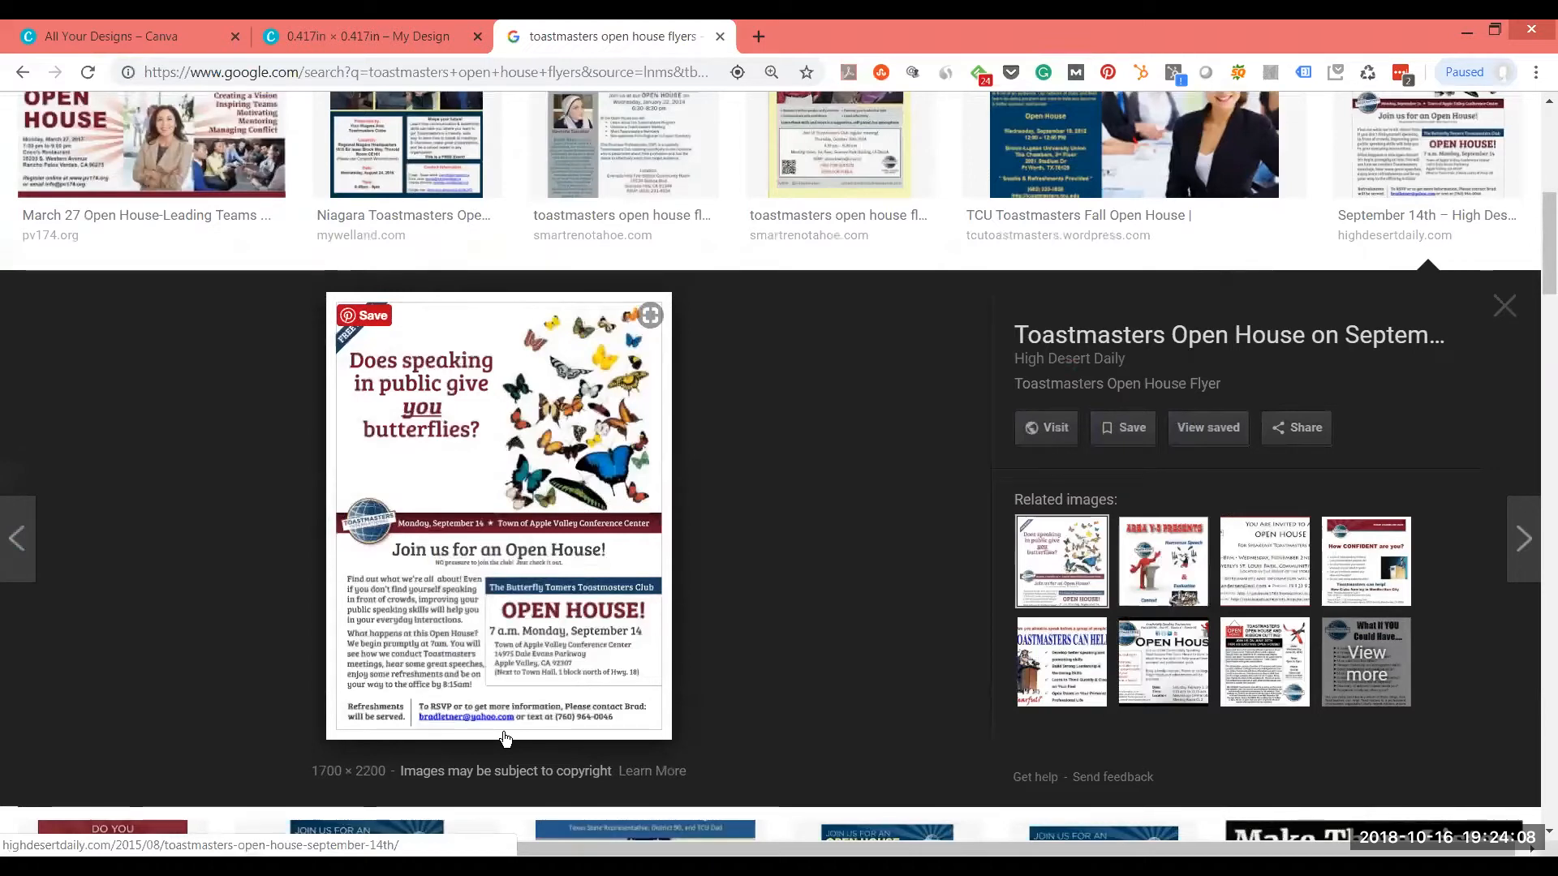
left_click(1503, 307)
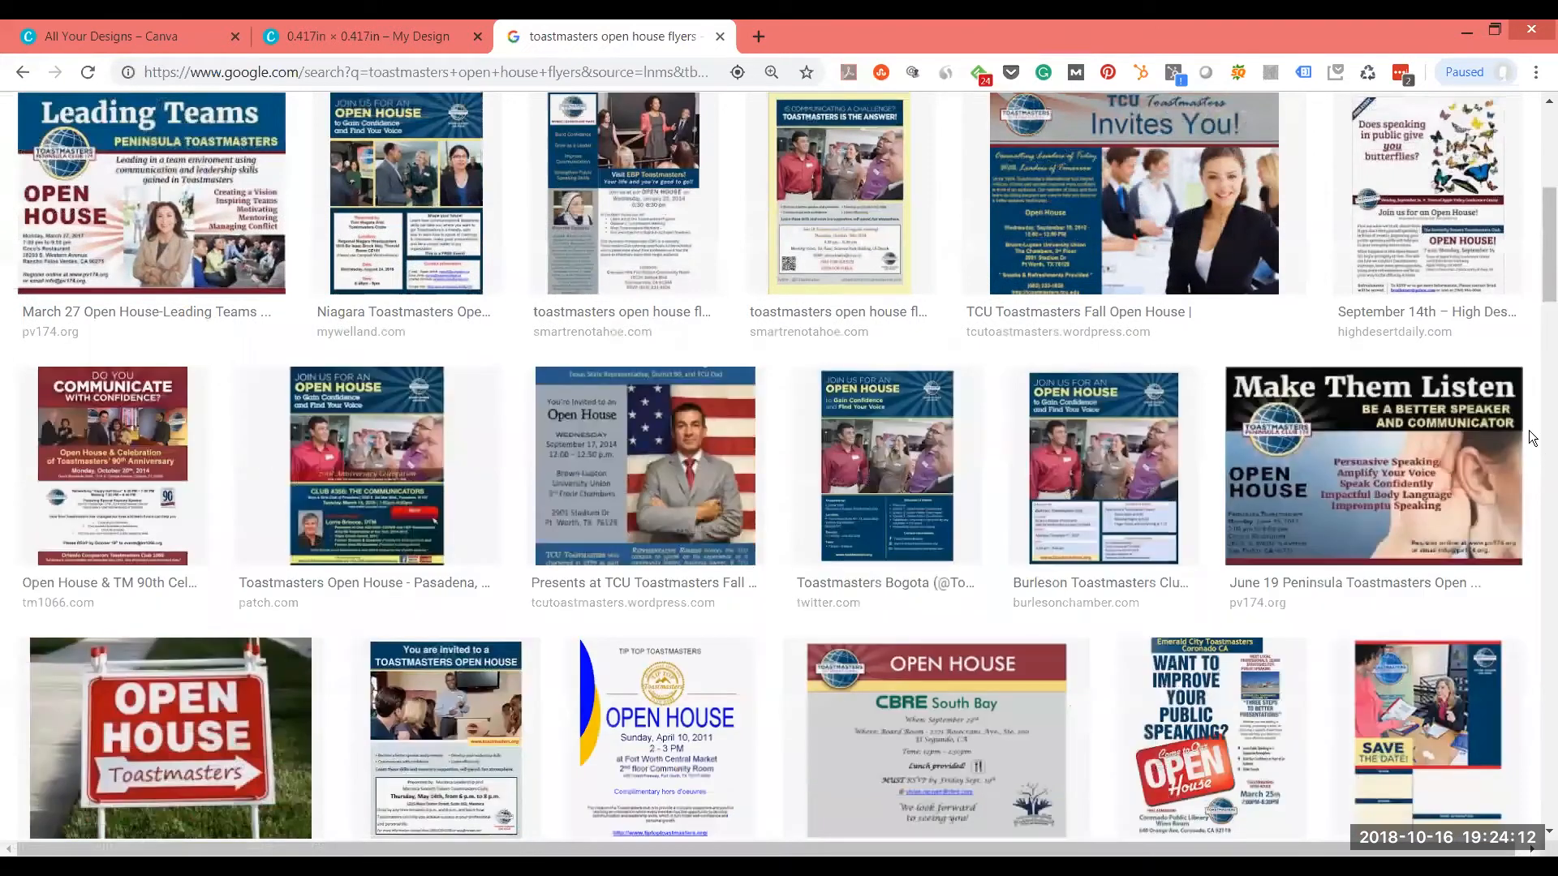
left_click_drag(1546, 284, 1545, 289)
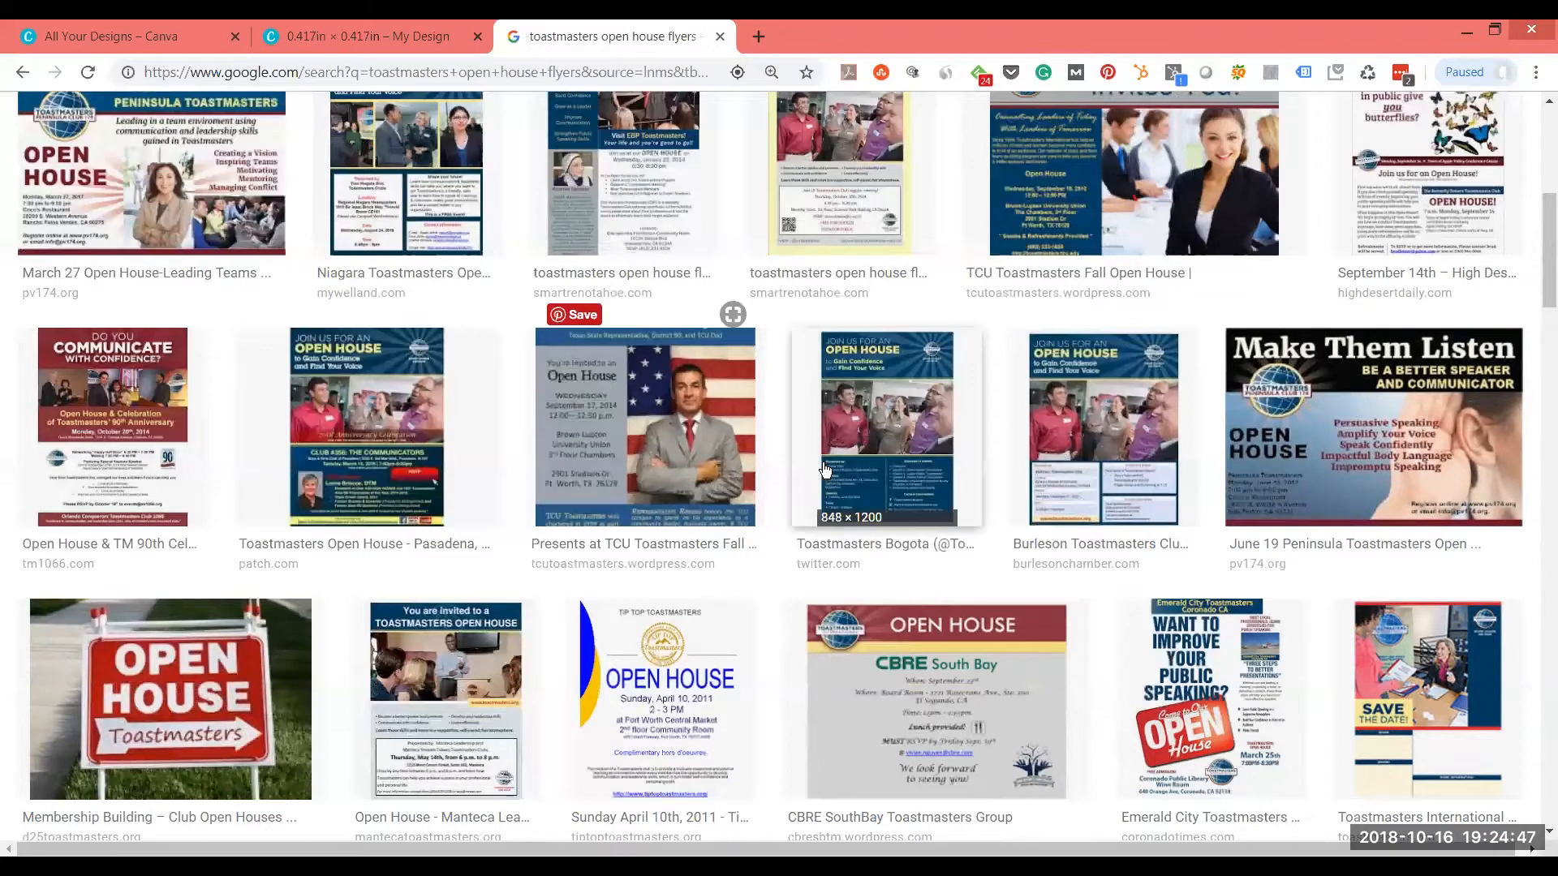
Return to Canva and show the list of all saved designs on the home page.
left_click(104, 33)
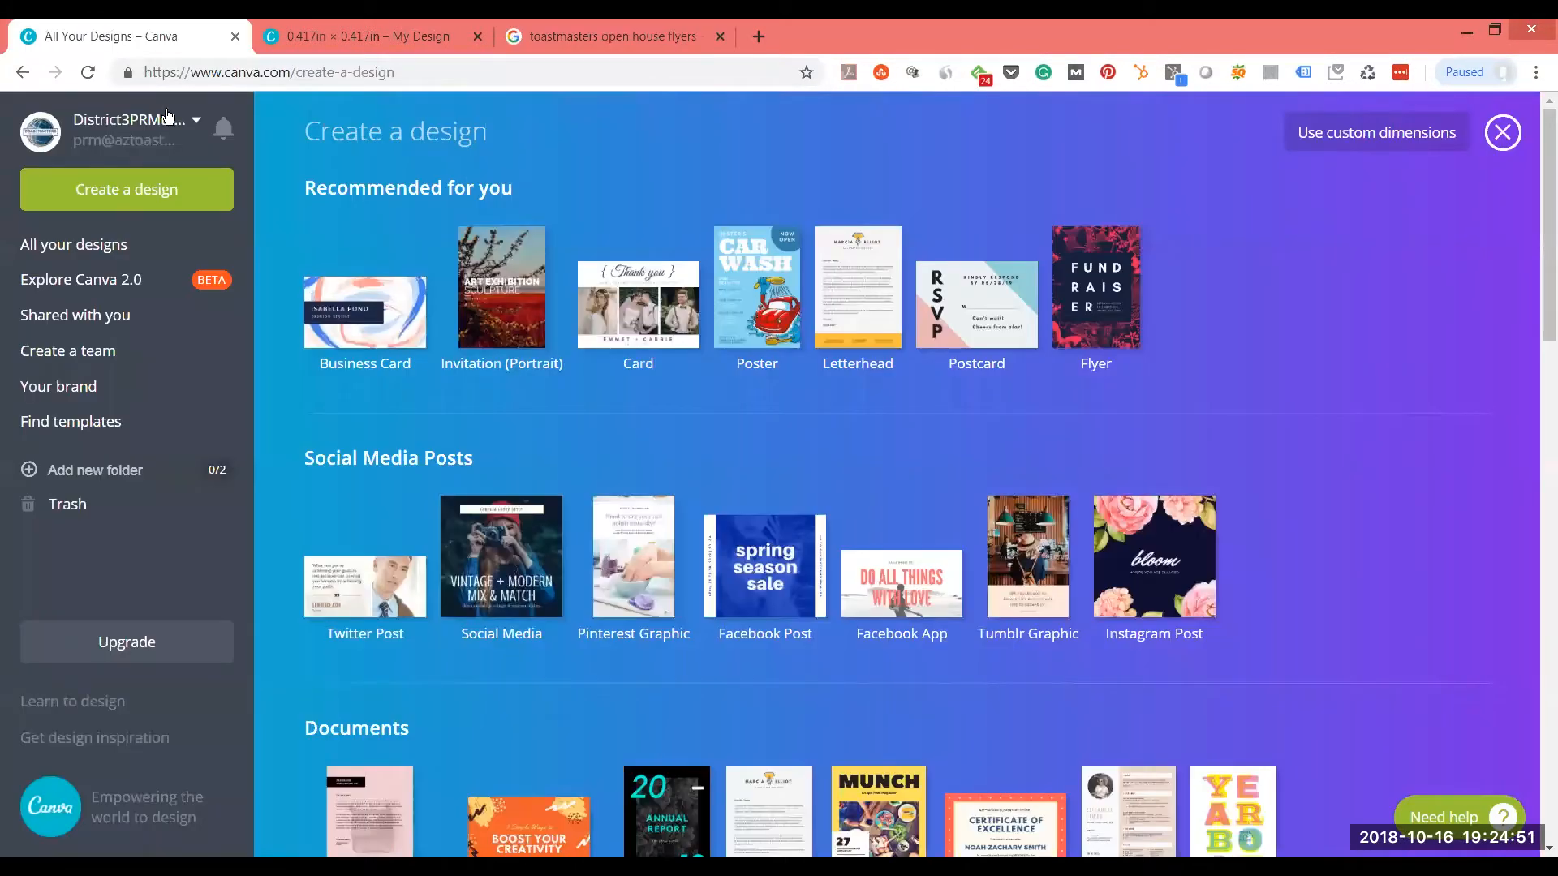
left_click(331, 34)
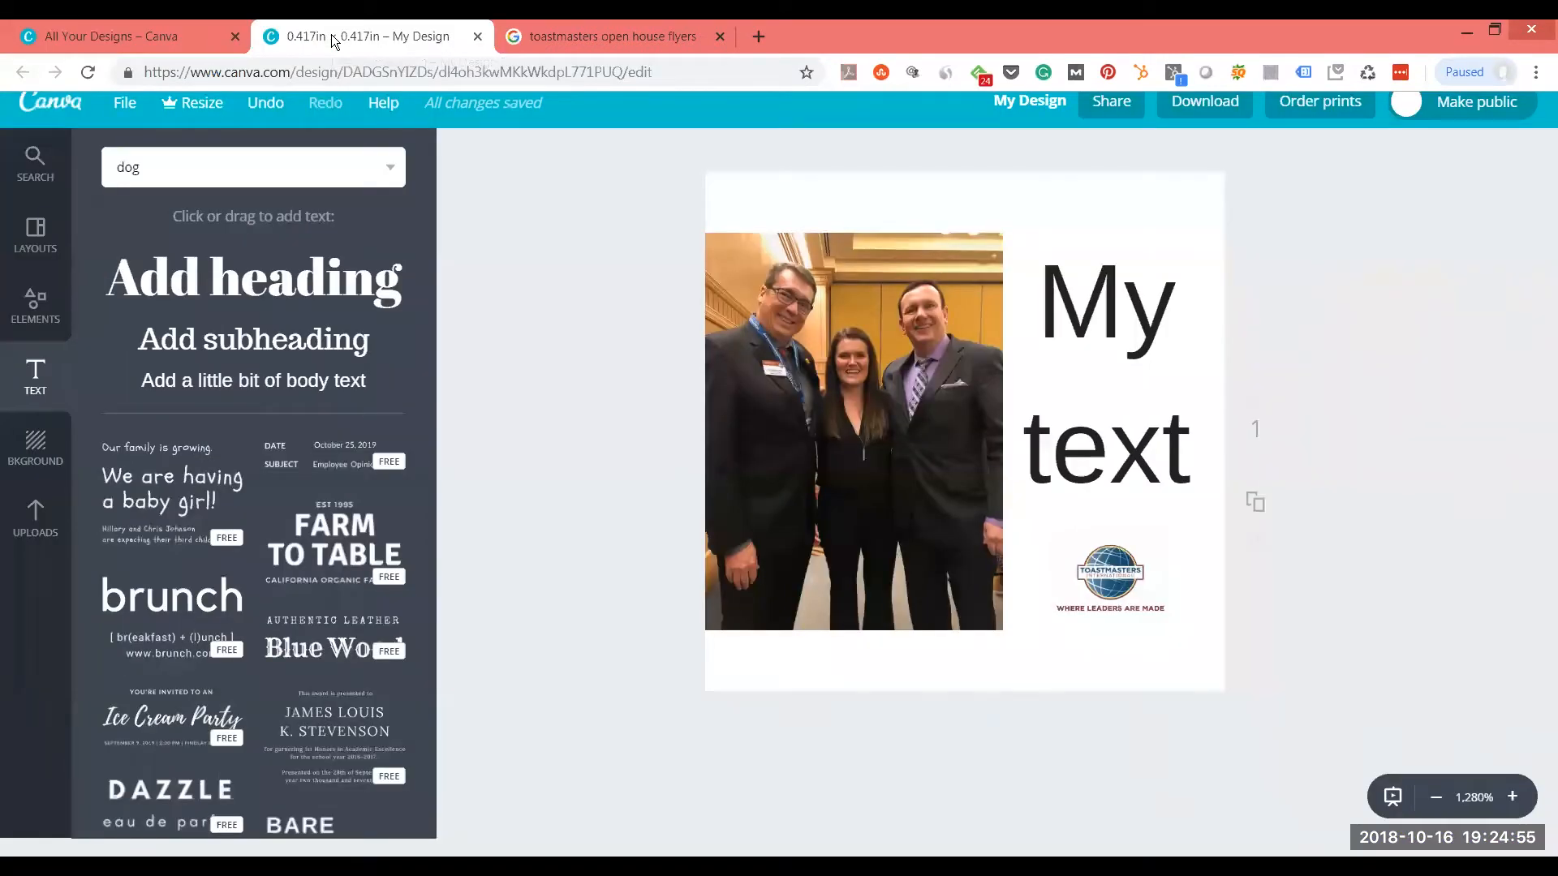
left_click(99, 28)
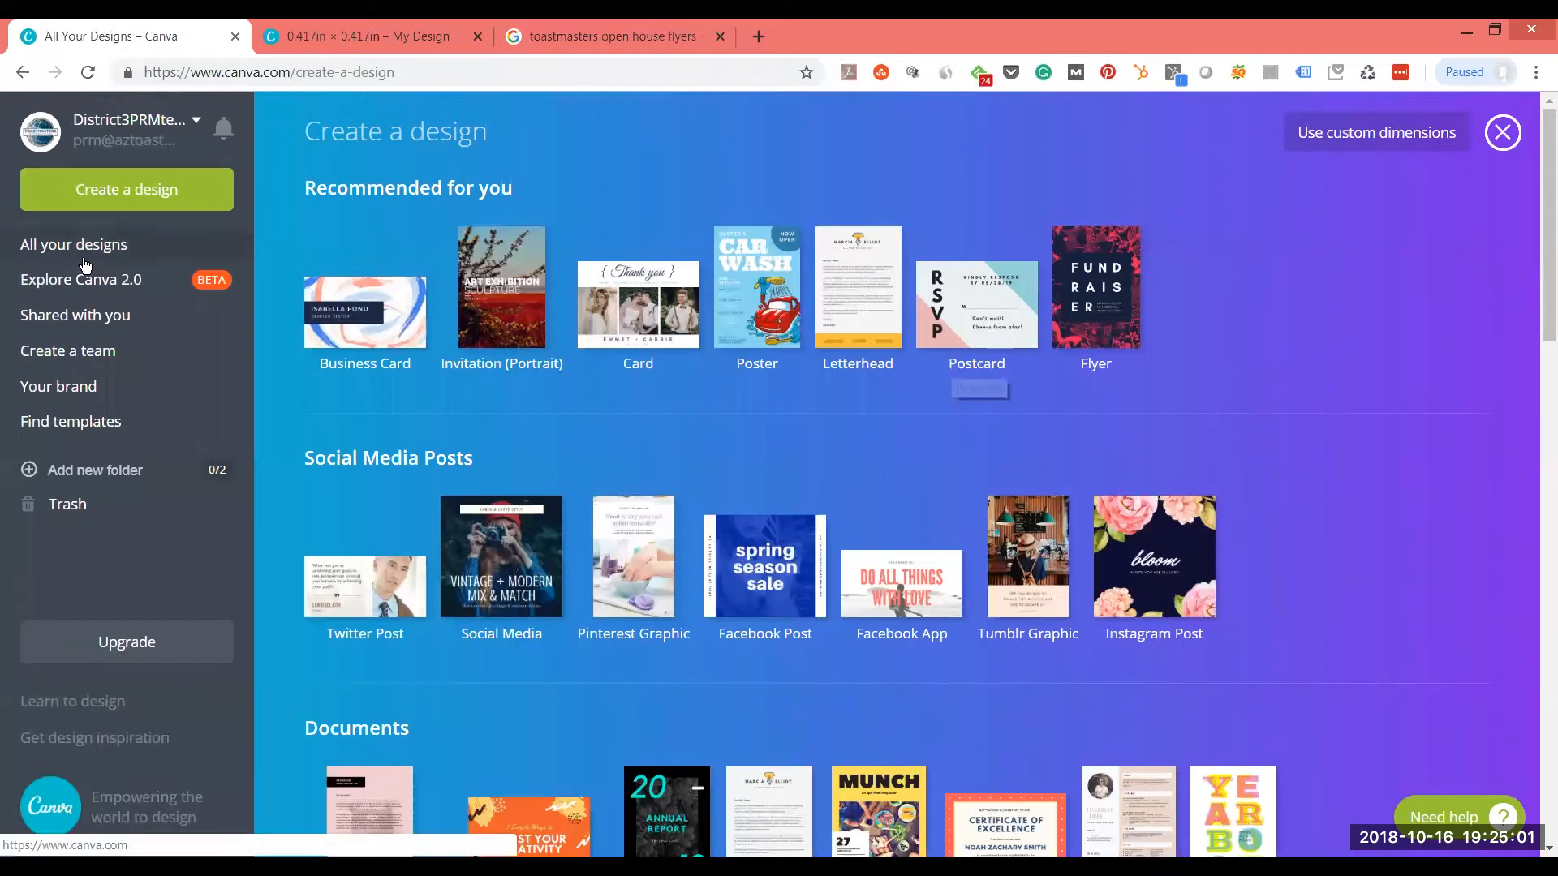
left_click(1208, 319)
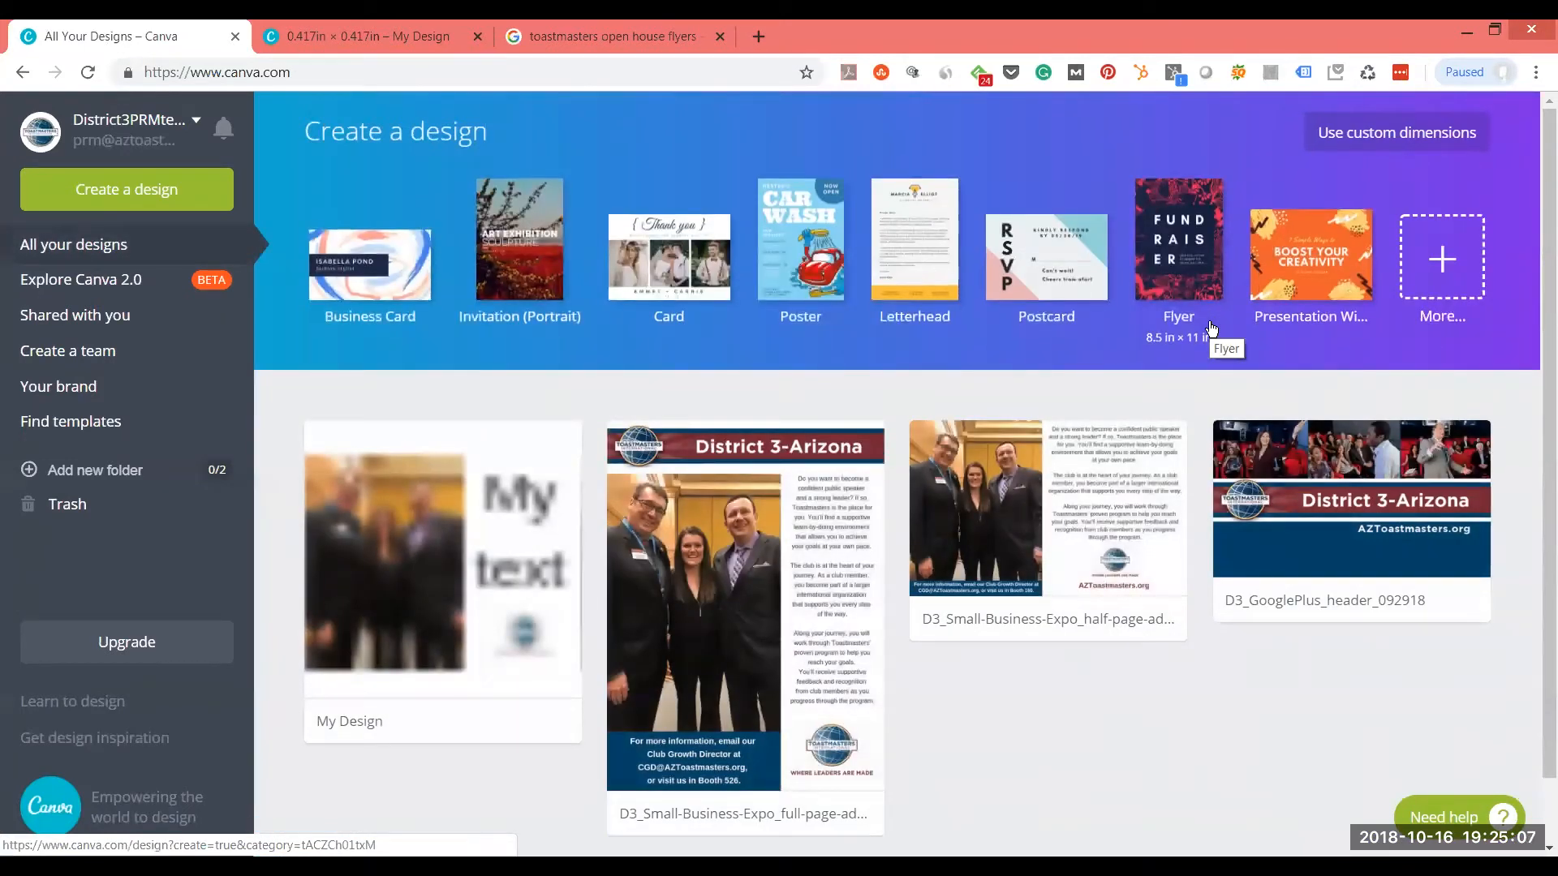
scroll(1523, 226, "down", 1)
scroll(1523, 226, "up", 1)
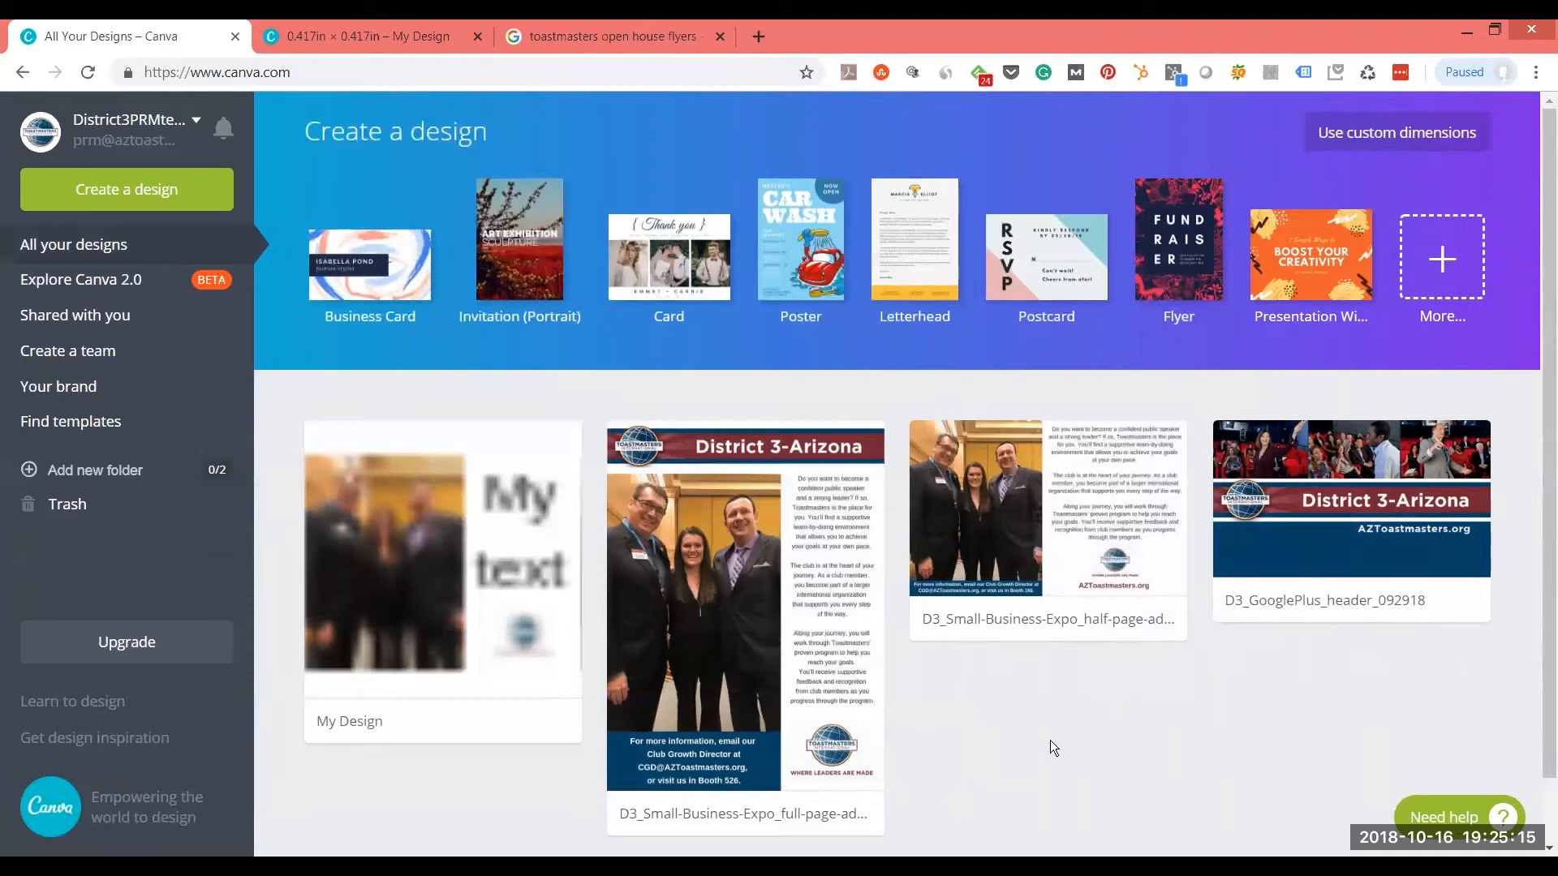
left_click_drag(1544, 378, 1543, 410)
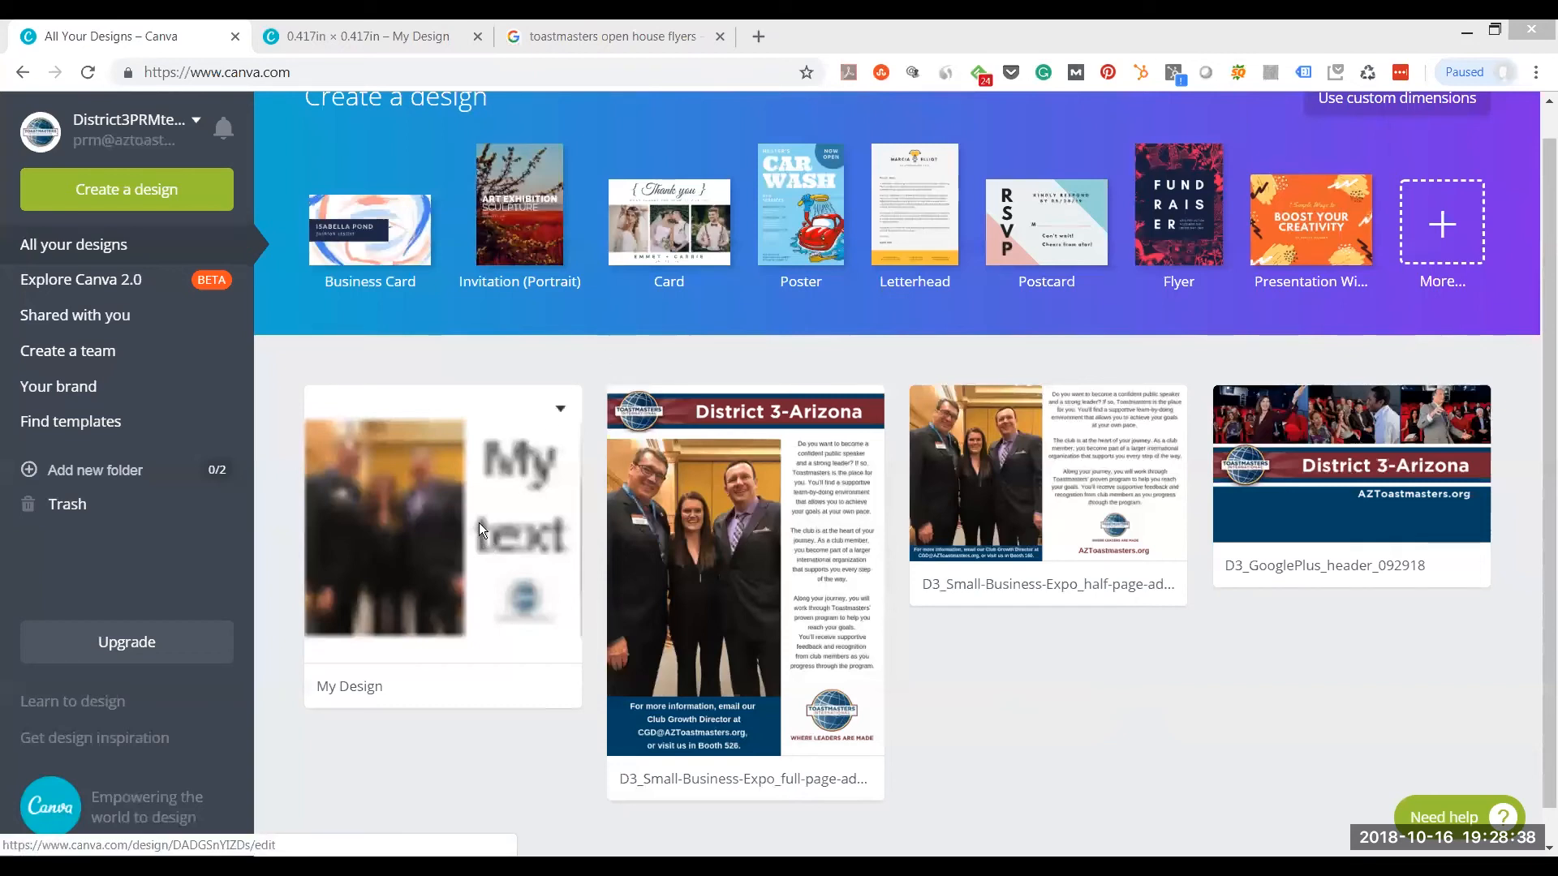
View the available actions for the saved design "My Design" and move it to the trash.
left_click(560, 407)
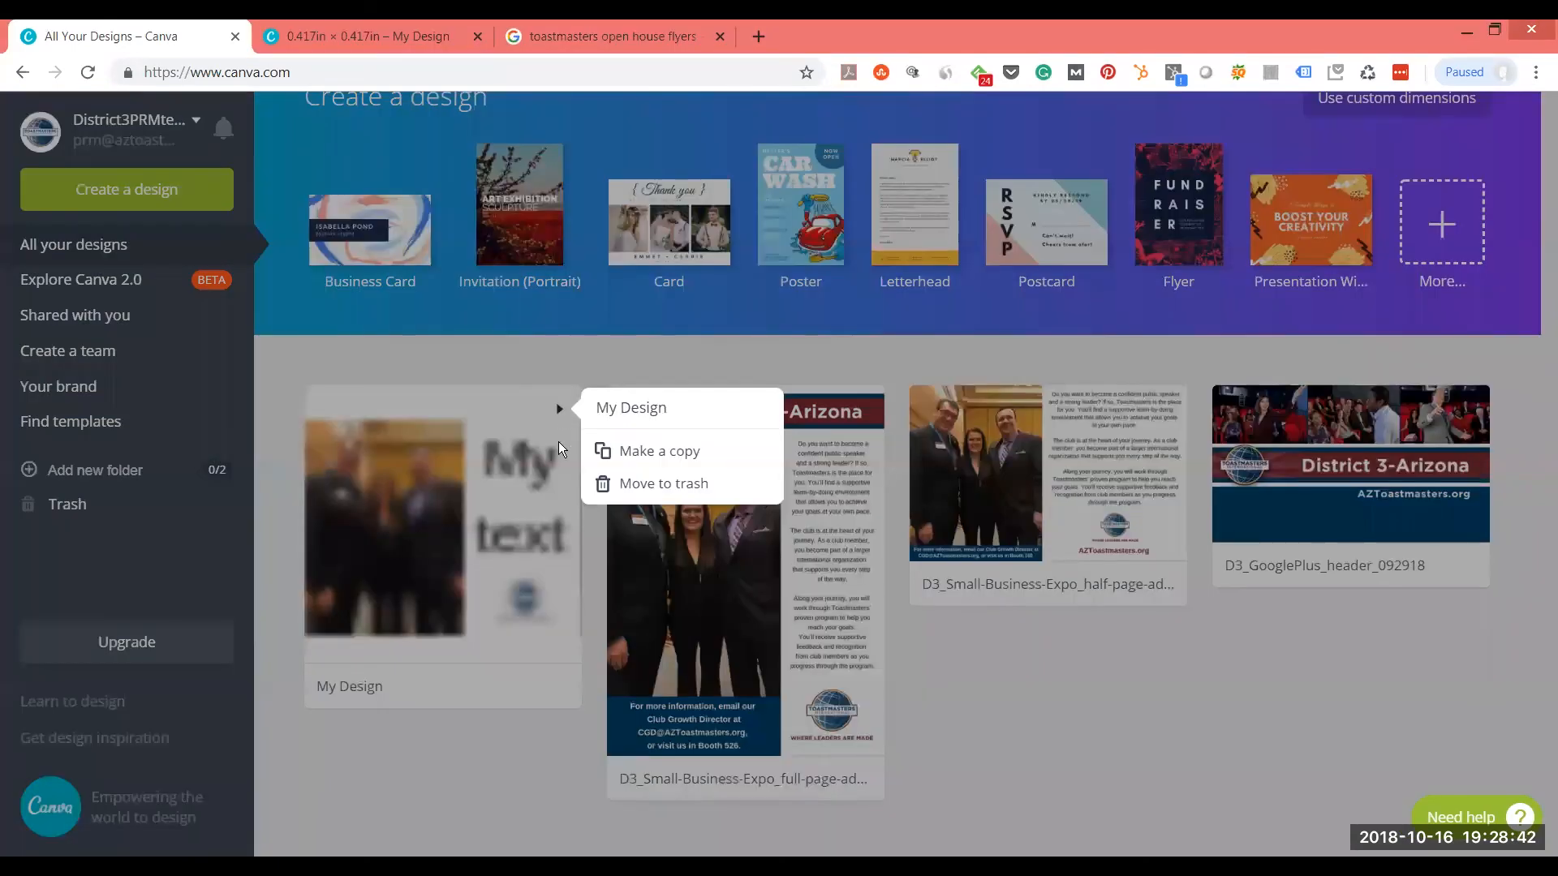
left_click(521, 742)
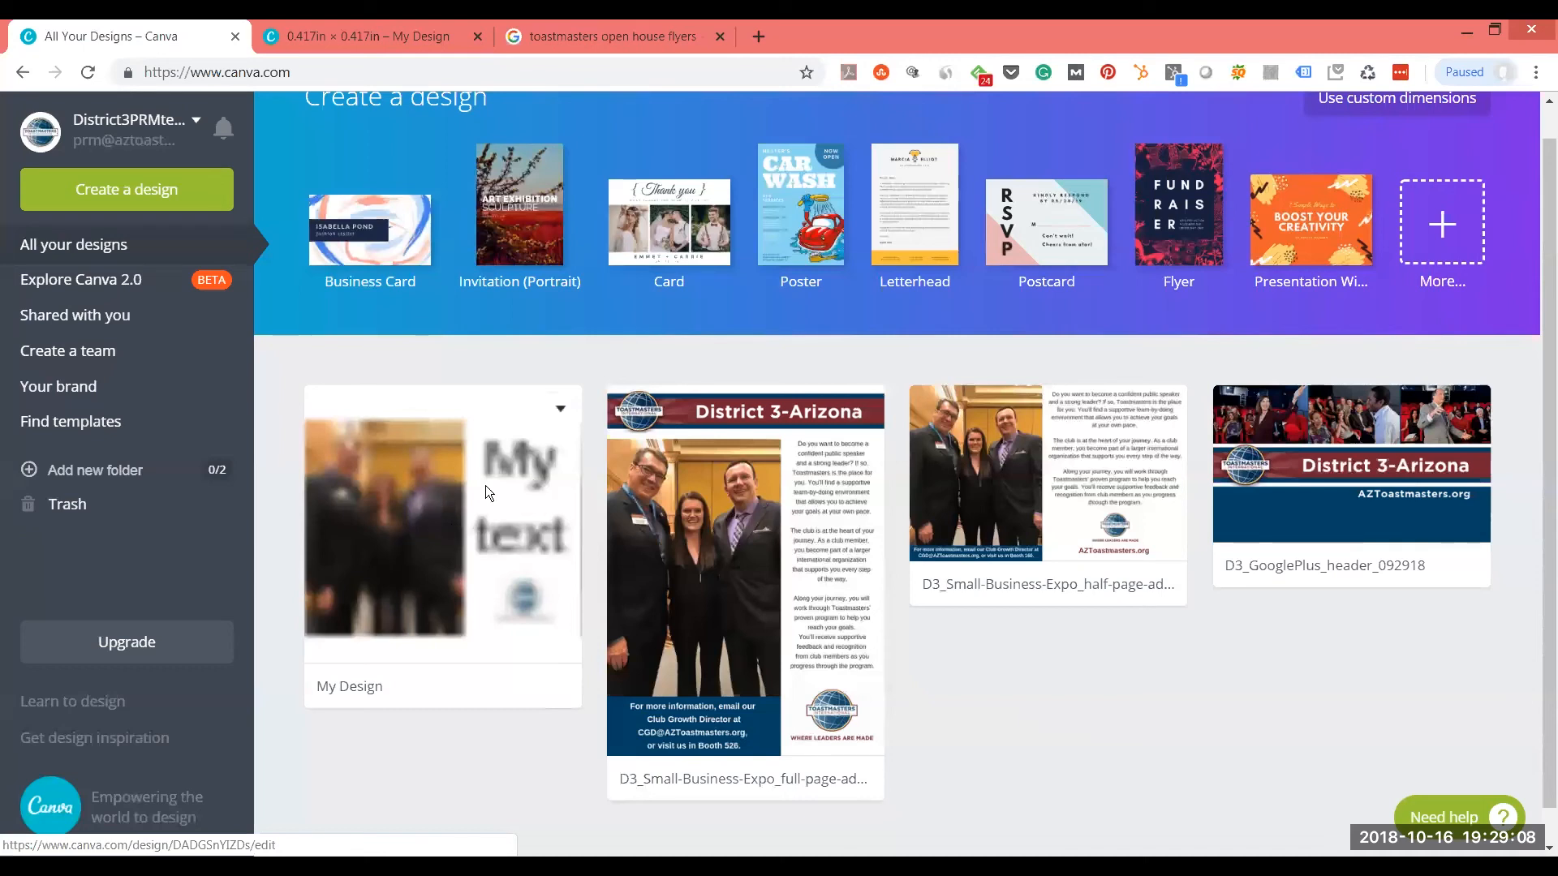
left_click(558, 409)
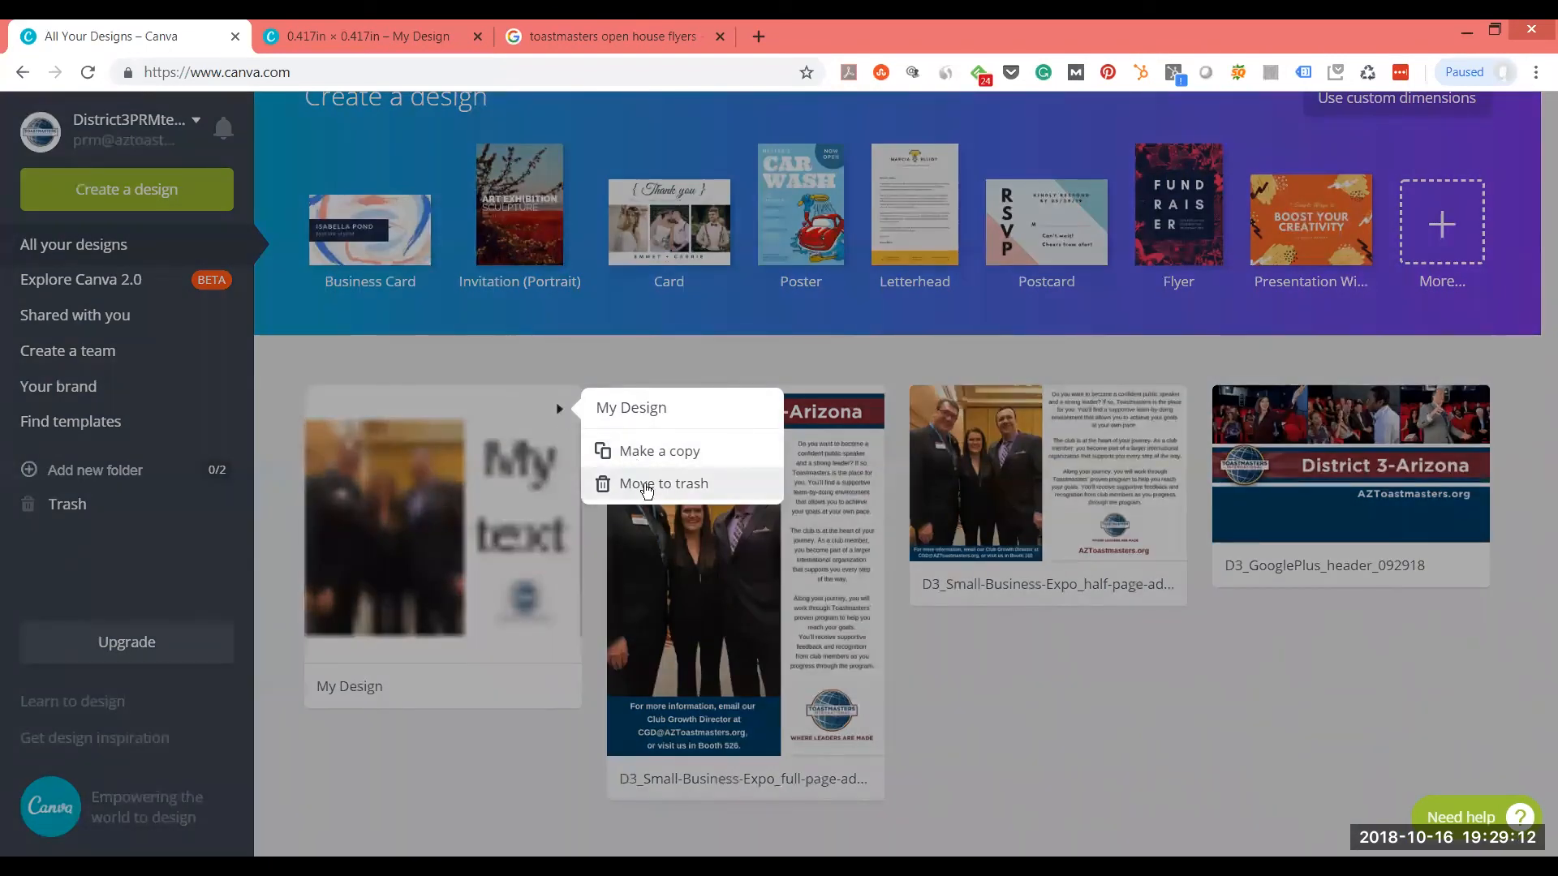
left_click(647, 485)
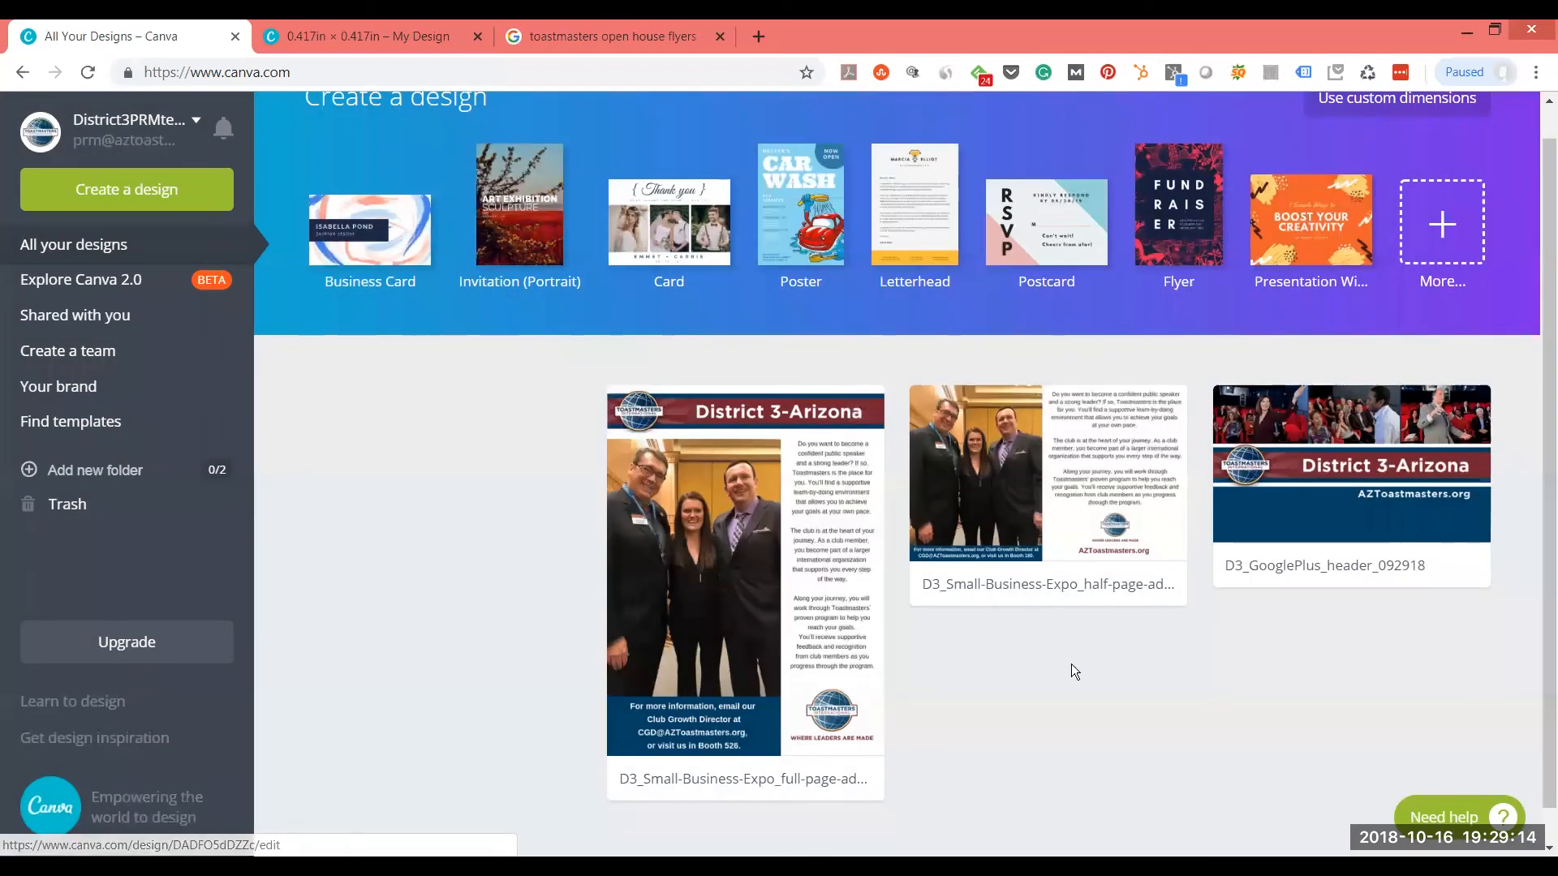